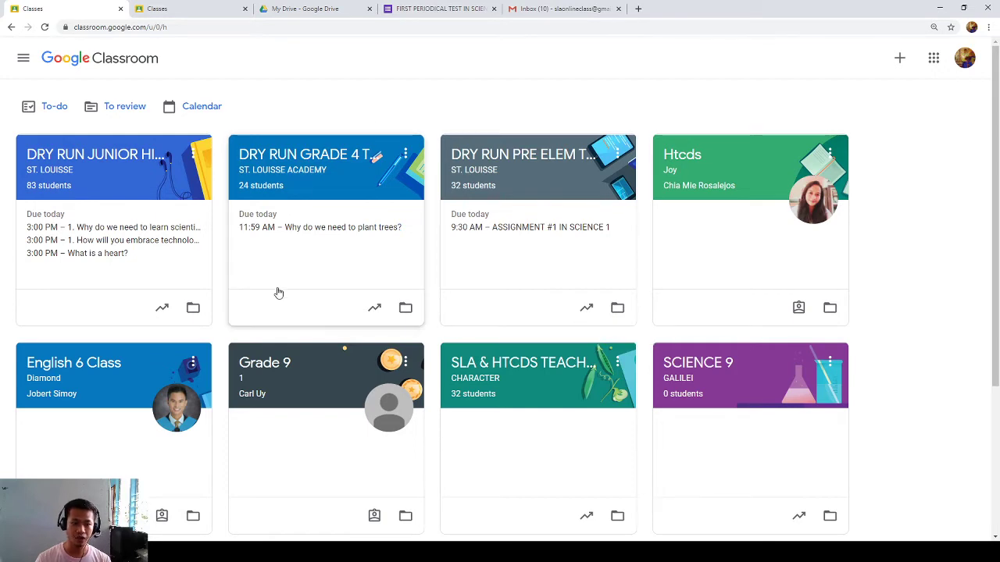
# - Check the second account's tab, then open the DRY RUN JUNIOR HIGH SCHOOL class as teacher
pyautogui.scroll(-3, 285, 320)
pyautogui.scroll(3, 547, 344)
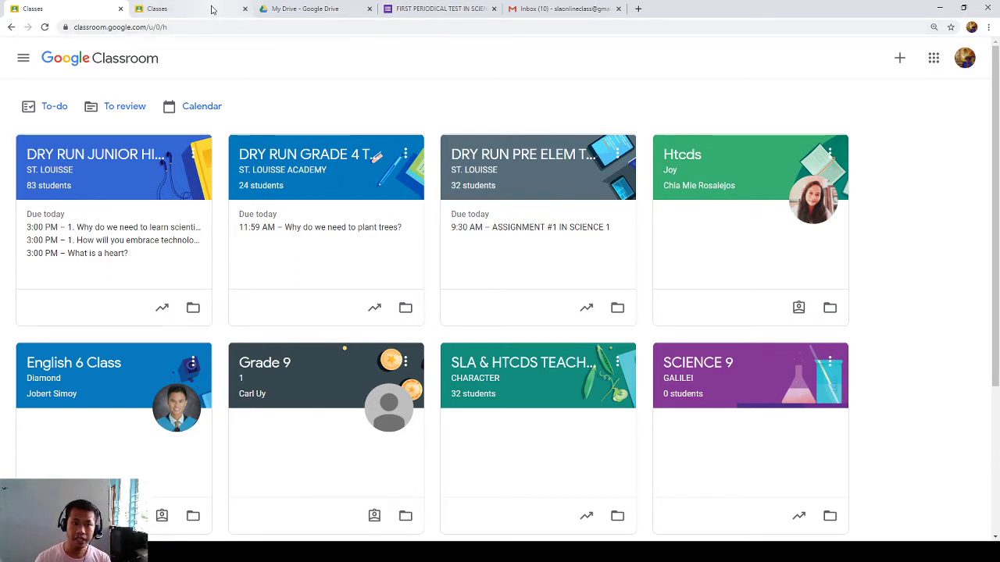
pyautogui.click(211, 9)
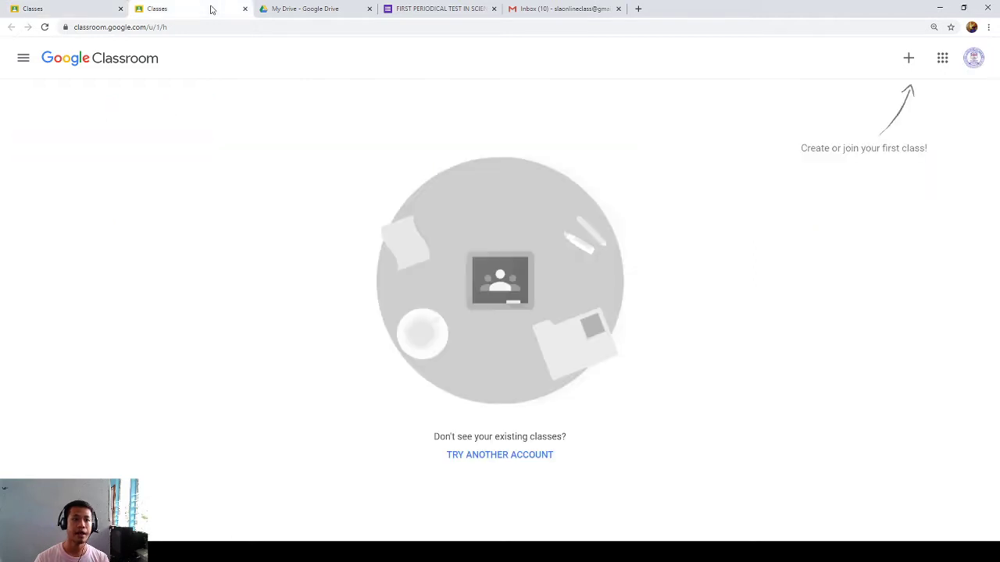
pyautogui.click(908, 60)
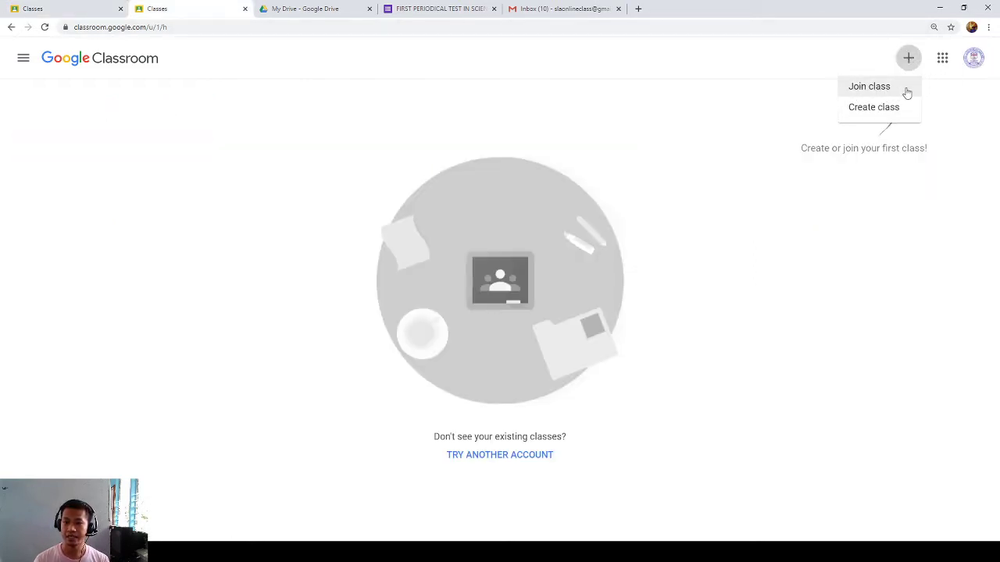
pyautogui.click(88, 8)
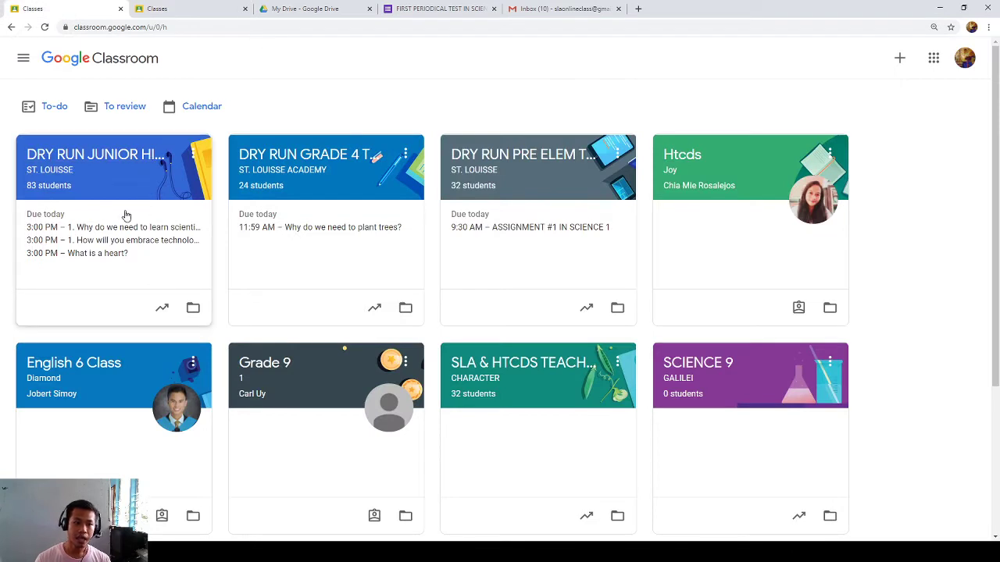
pyautogui.click(93, 157)
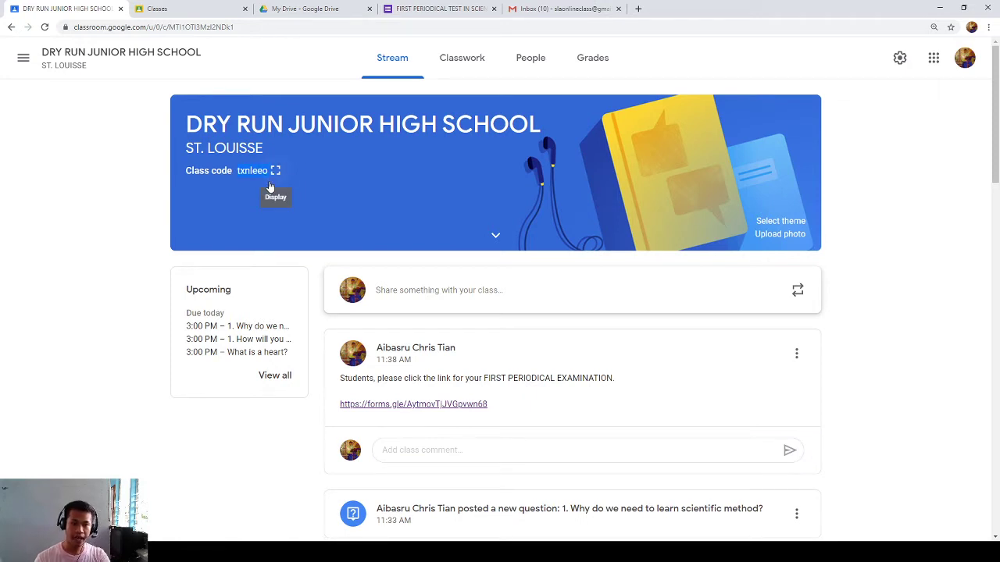
# - Show the second account's empty Classes page with only the create-or-join prompt
pyautogui.click(223, 8)
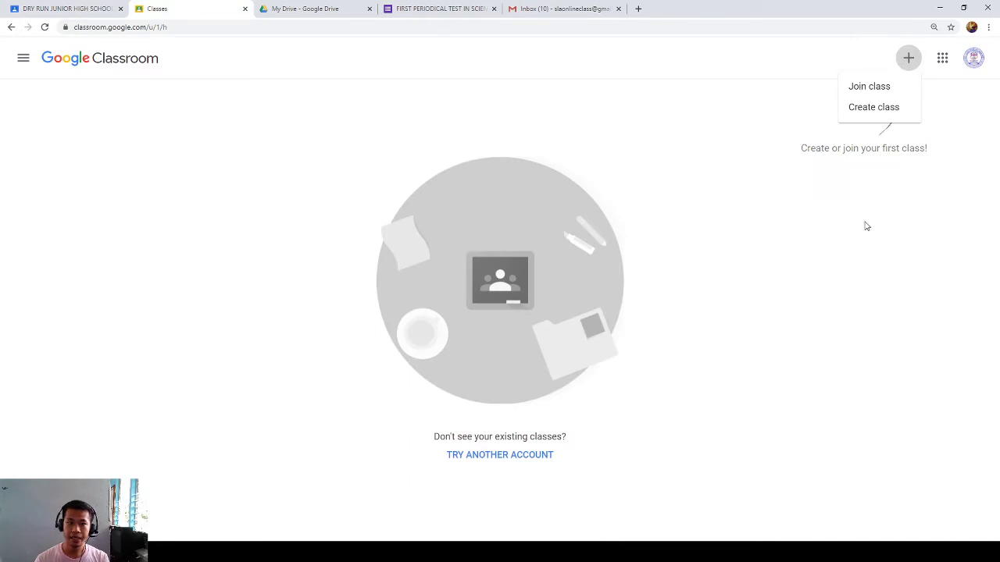
pyautogui.click(908, 58)
pyautogui.click(909, 57)
pyautogui.click(866, 89)
pyautogui.hotkey('ctrl', 'a')
pyautogui.click(147, 29)
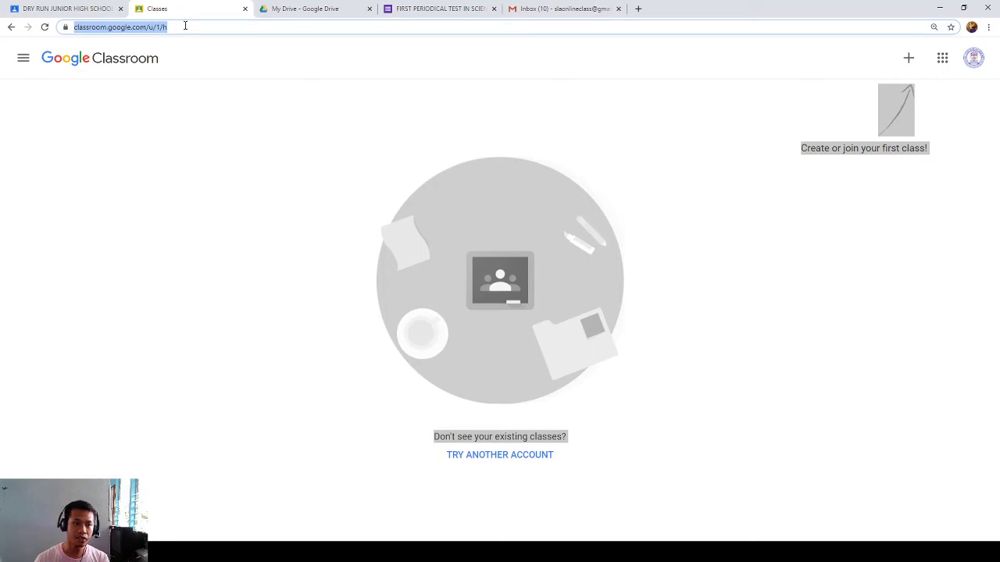
pyautogui.click(754, 121)
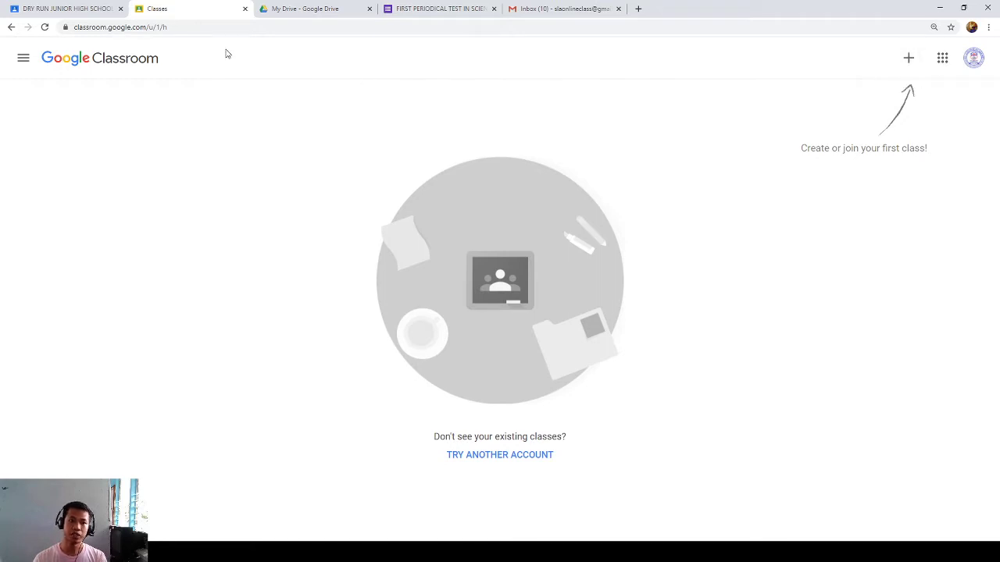
pyautogui.click(131, 27)
pyautogui.press('End')
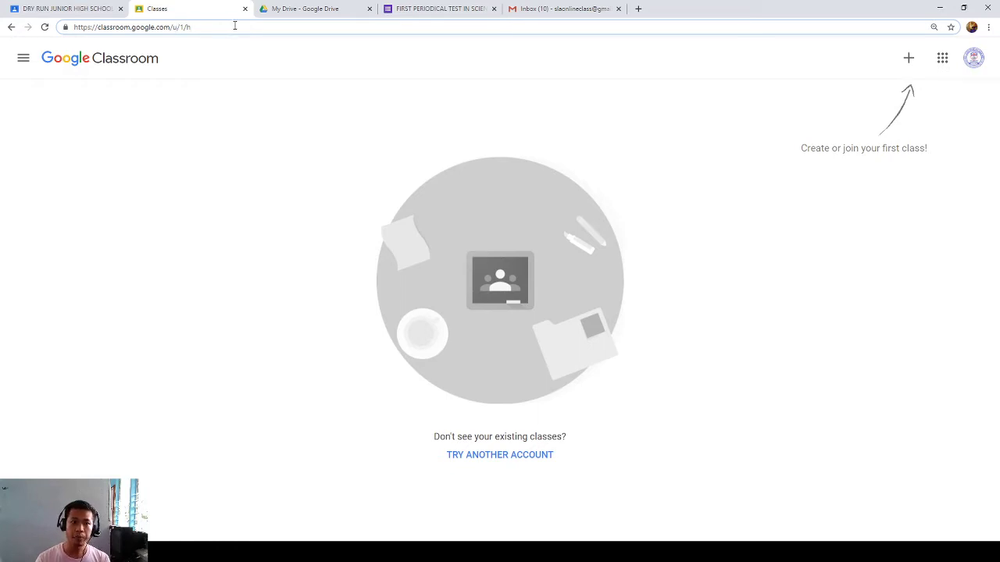
# - From the second account, join DRY RUN JUNIOR HIGH SCHOOL by entering the class code
pyautogui.click(908, 62)
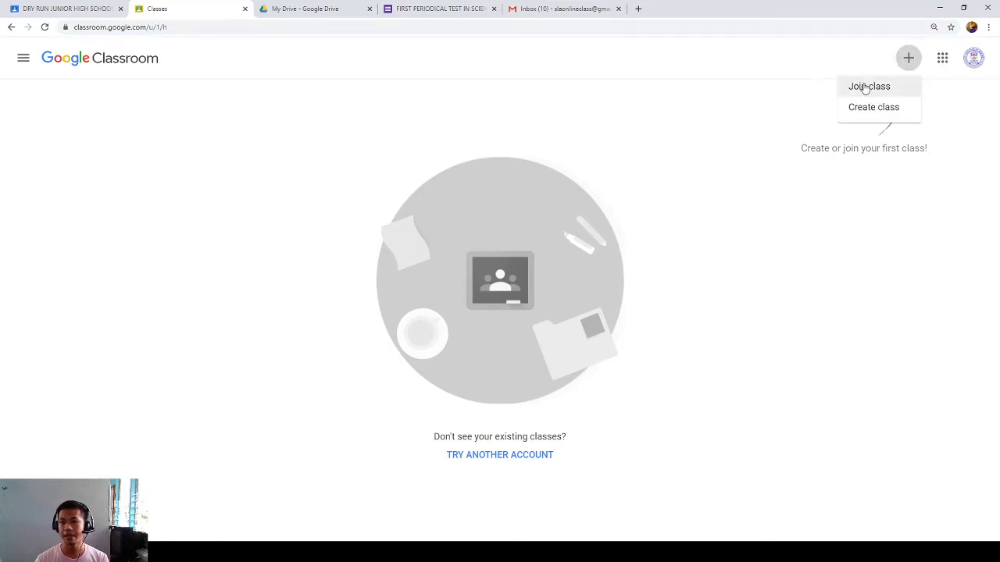
pyautogui.click(865, 88)
pyautogui.click(372, 259)
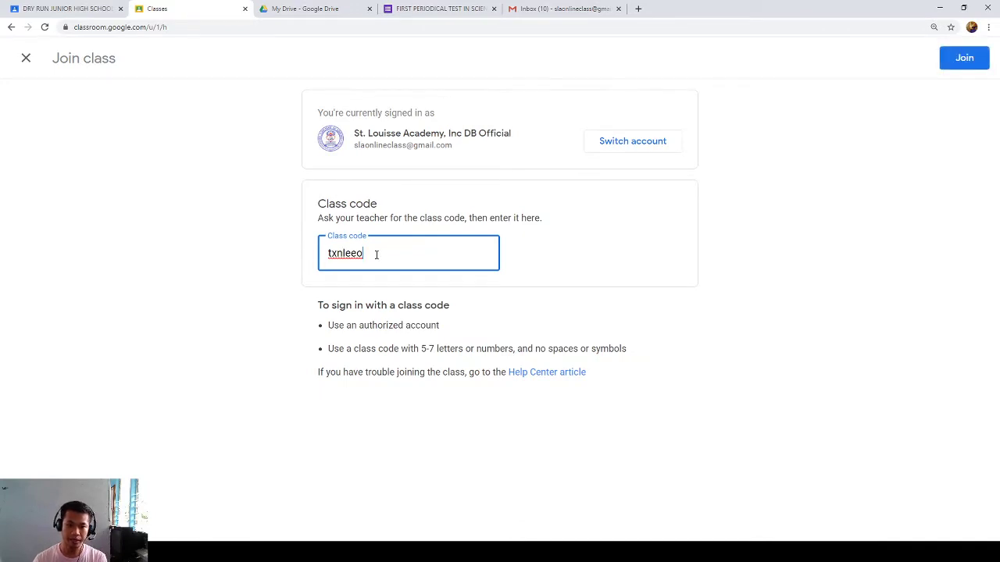
pyautogui.click(961, 61)
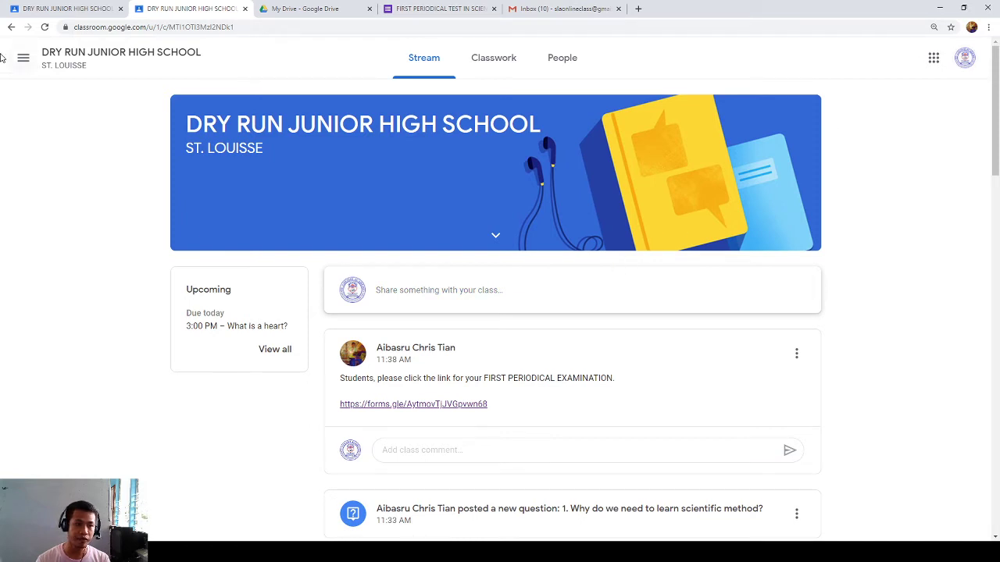
# - In the teacher tab, open People and scroll the roster to the newly joined account
pyautogui.click(64, 9)
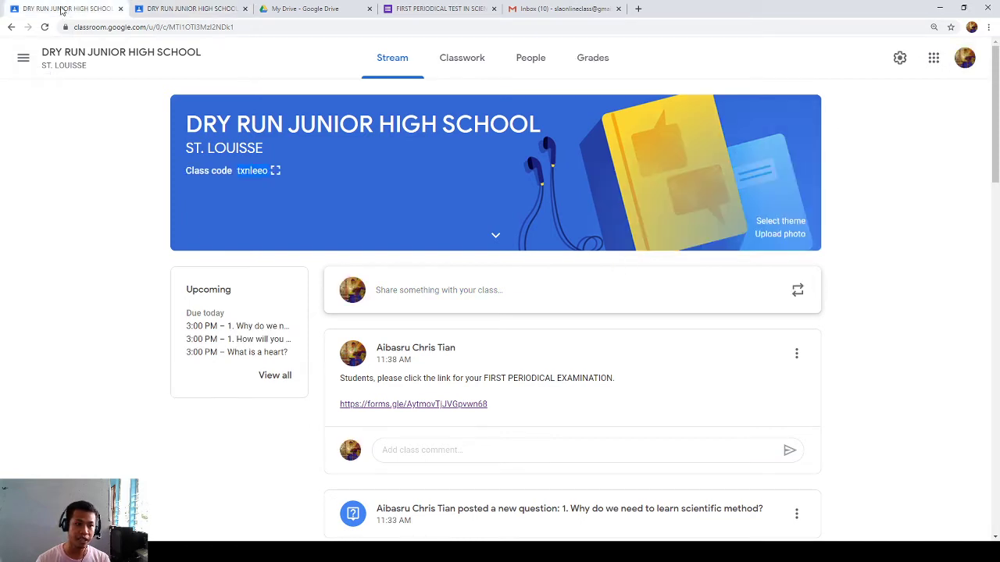
pyautogui.click(529, 68)
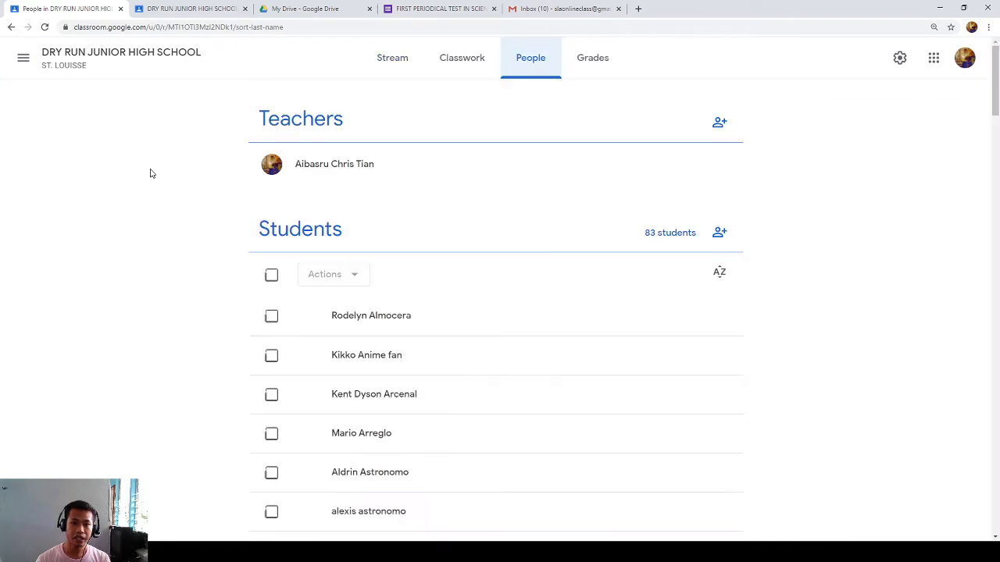
pyautogui.scroll(-3, 398, 265)
pyautogui.scroll(-13, 412, 295)
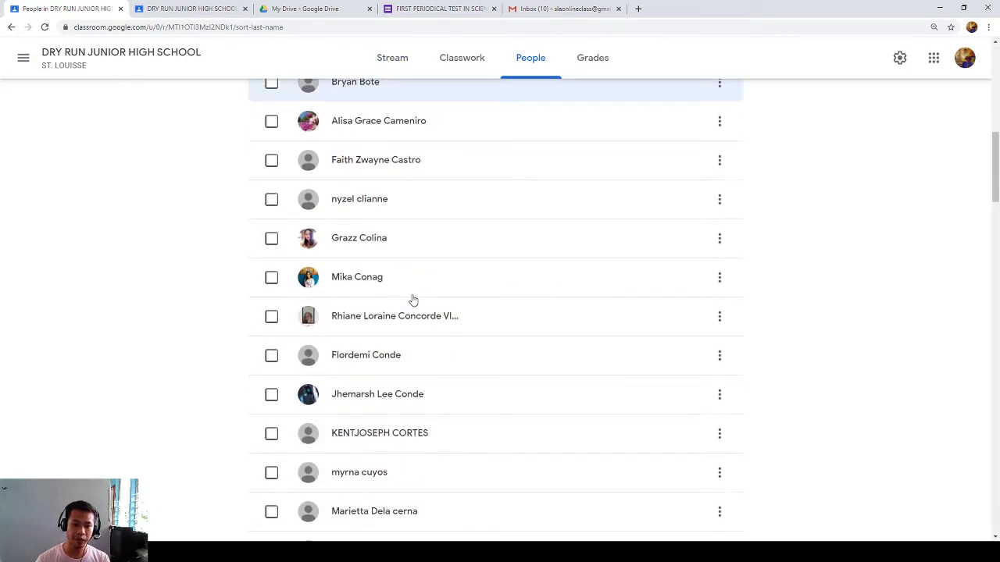
pyautogui.scroll(-17, 414, 305)
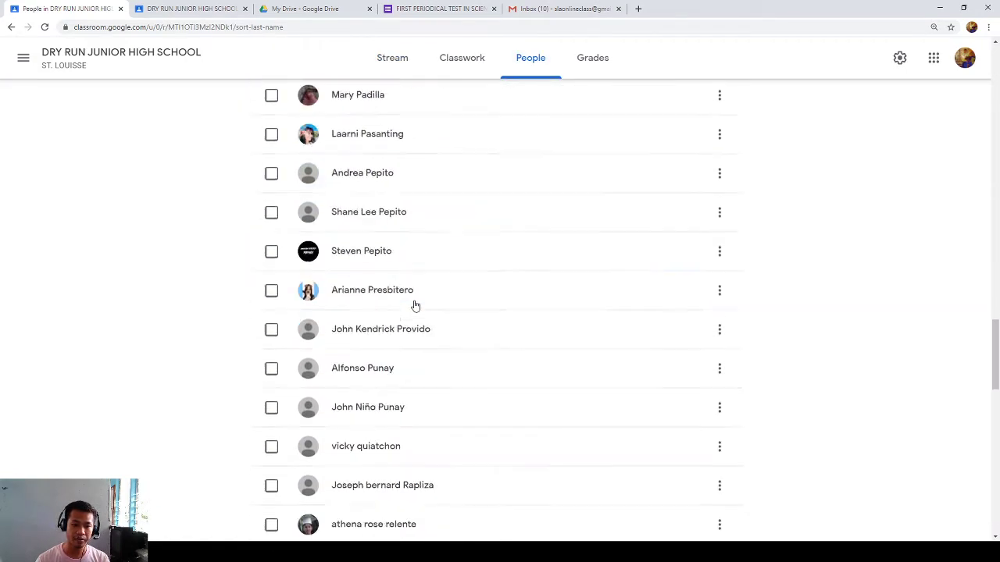
pyautogui.scroll(5, 418, 311)
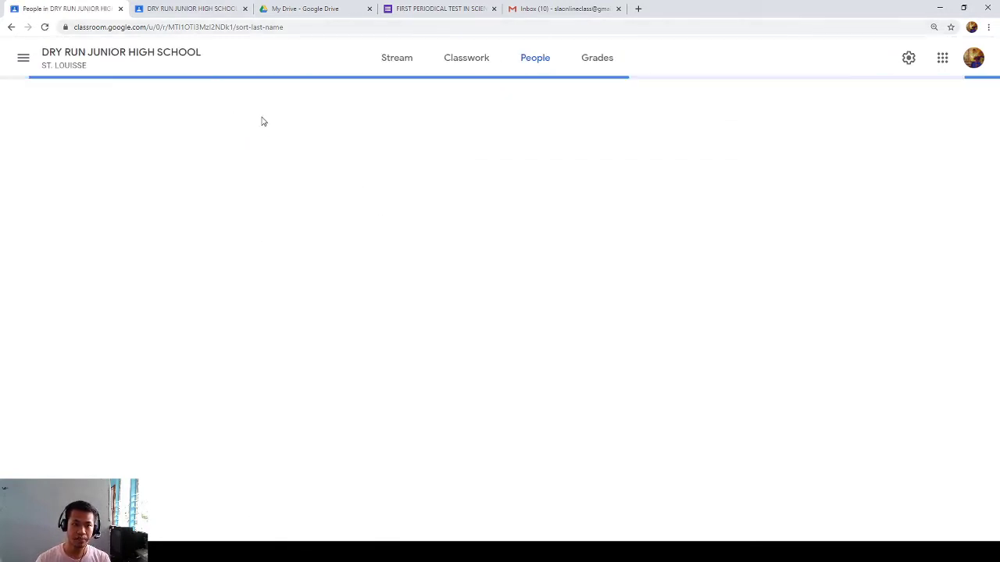
pyautogui.scroll(-6, 458, 219)
pyautogui.scroll(-5, 458, 234)
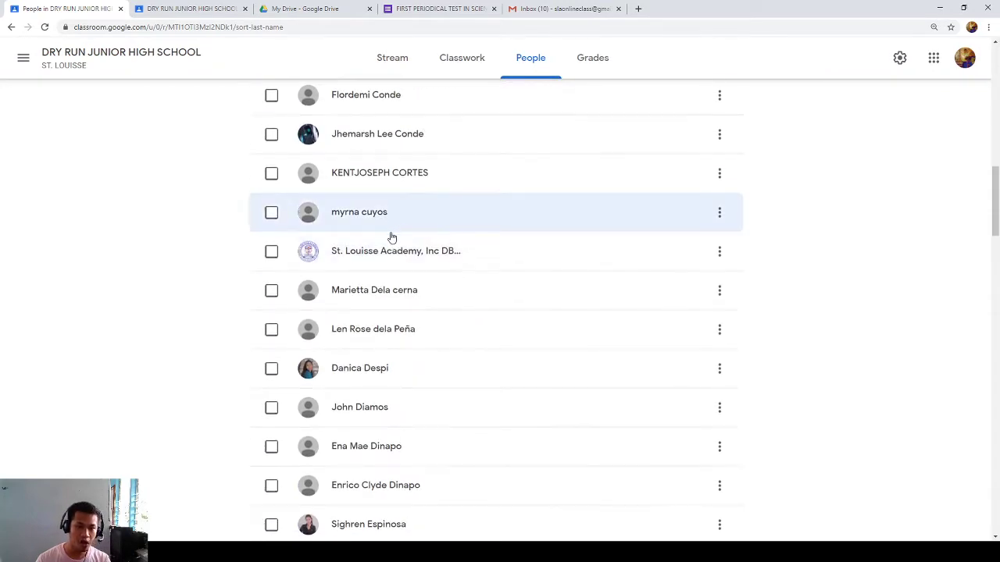
# - Tick and untick the new student's roster row, then glance at the student tab
pyautogui.click(271, 250)
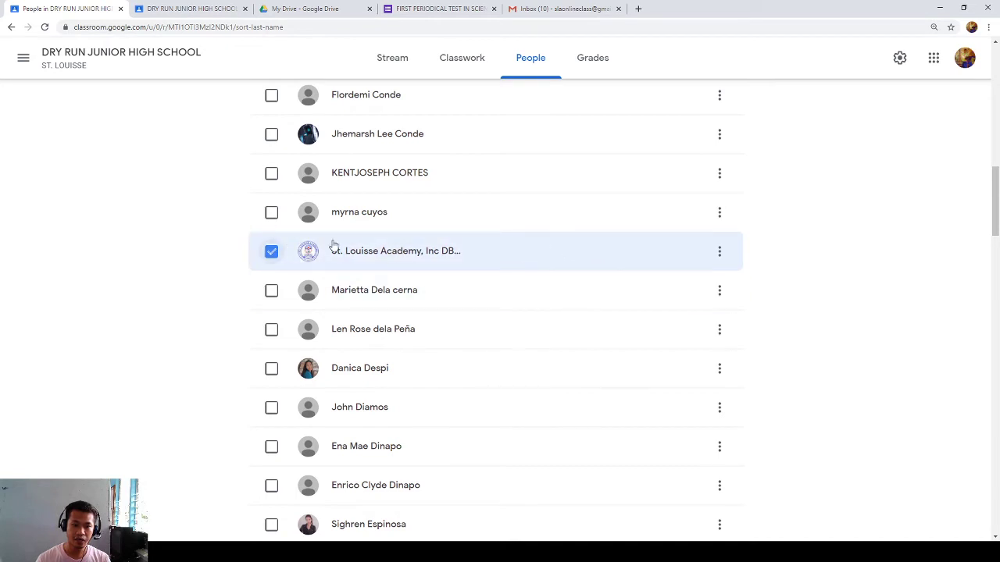
pyautogui.click(276, 259)
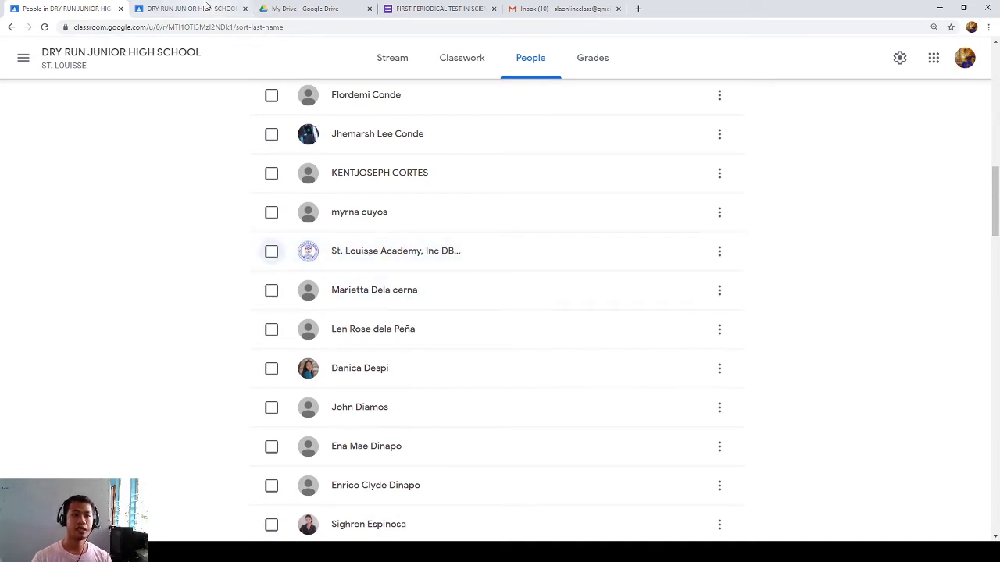
pyautogui.click(191, 9)
pyautogui.click(67, 9)
pyautogui.scroll(10, 312, 156)
# - From the teacher's stream, publish 'Good afternoon Louissians.. Welcome to the new normal.'
pyautogui.click(392, 57)
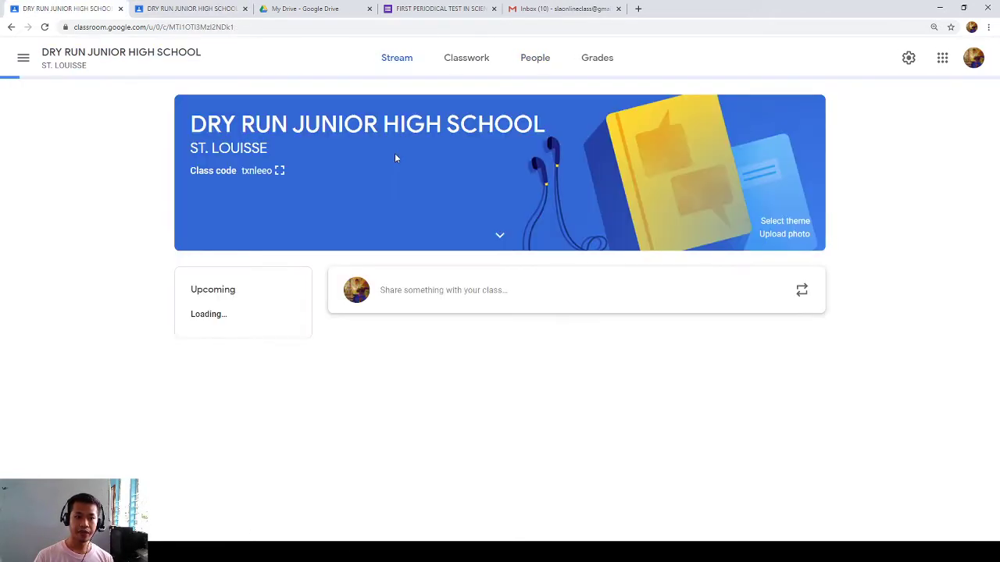
pyautogui.click(426, 290)
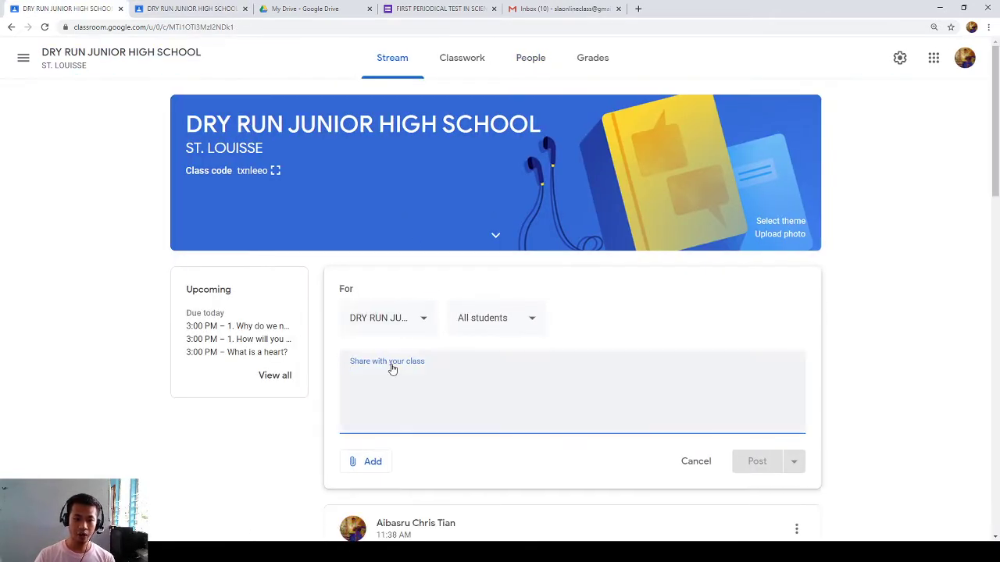
pyautogui.write('Godo d')
pyautogui.write('a')
pyautogui.press('BackSpace')
pyautogui.press('BackSpace')
pyautogui.press('BackSpace')
pyautogui.press('BackSpace')
pyautogui.write('afternoon Louissians.,')
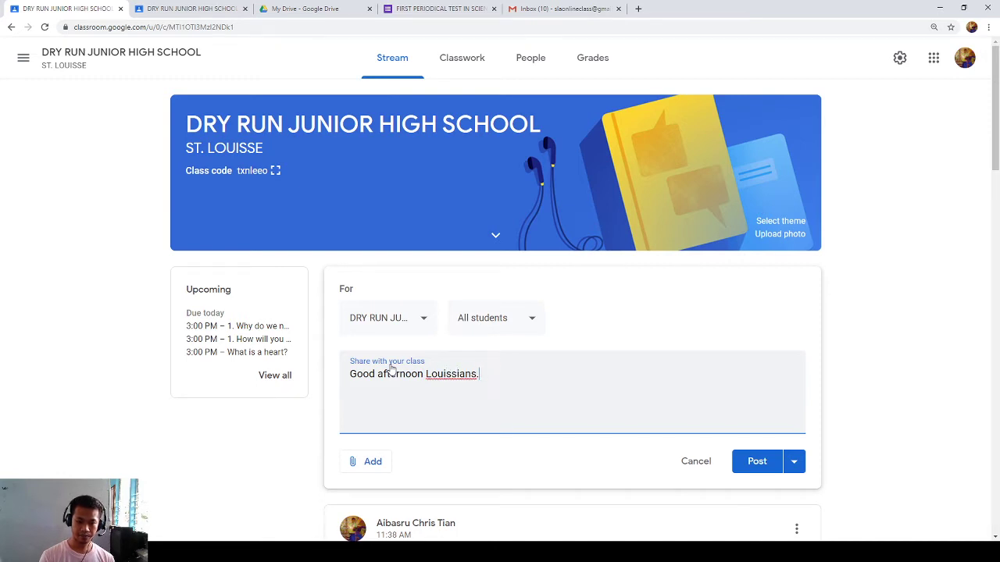
pyautogui.write(' We')
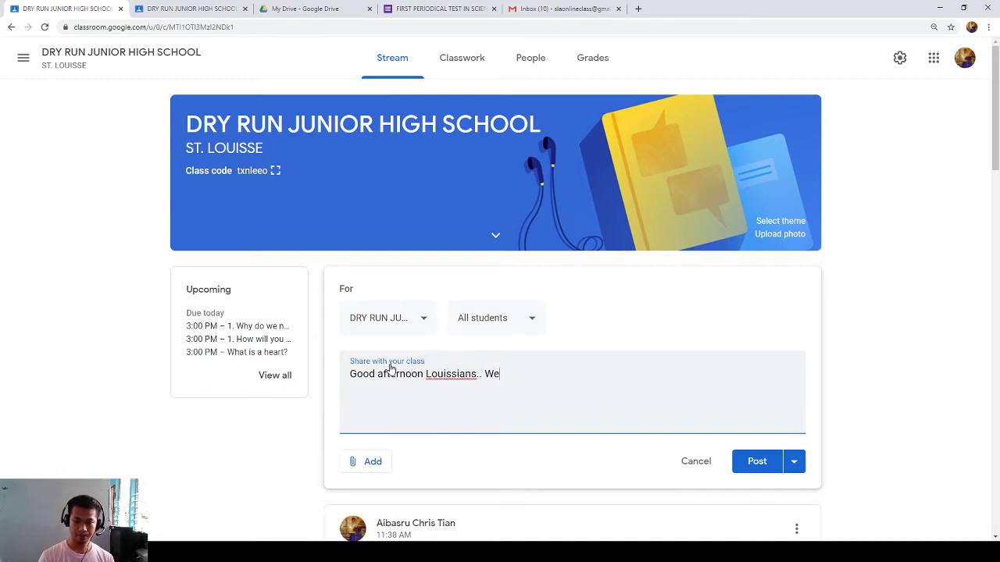
pyautogui.write('lcome to n')
pyautogui.write('he new normal.')
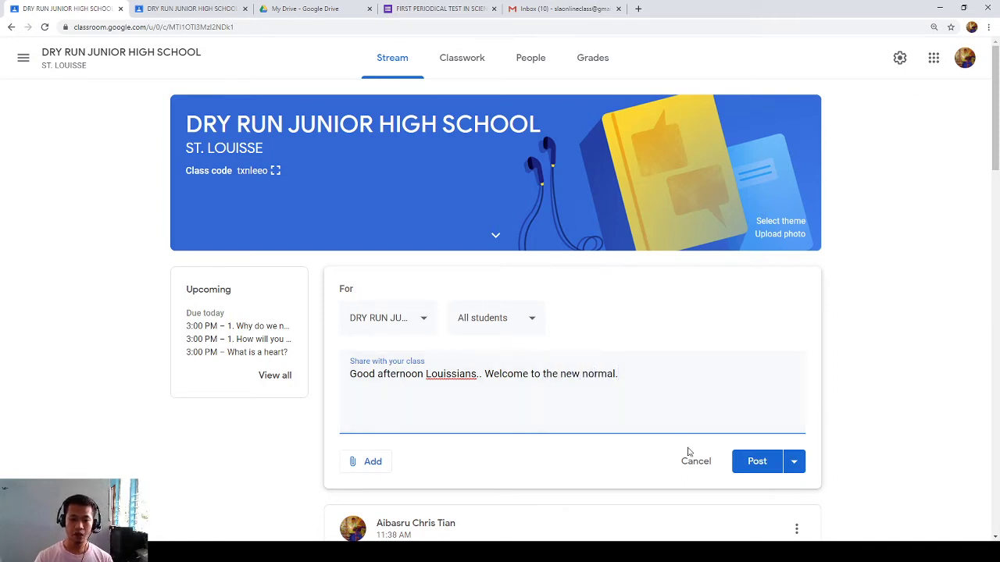
pyautogui.click(757, 462)
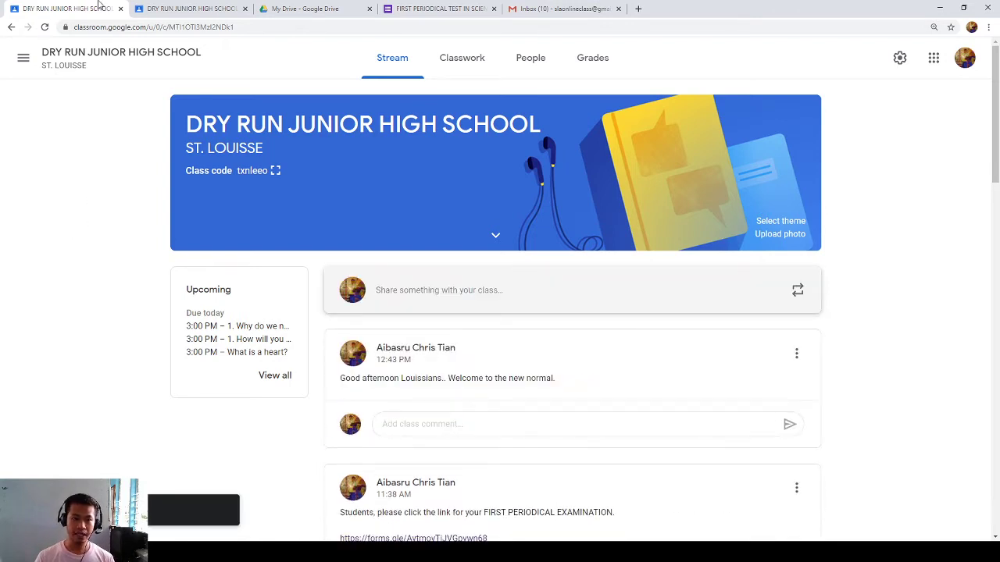
# - As the student, comment 'Good day Teacher. Thanks a lot.' under the welcome announcement
pyautogui.click(168, 10)
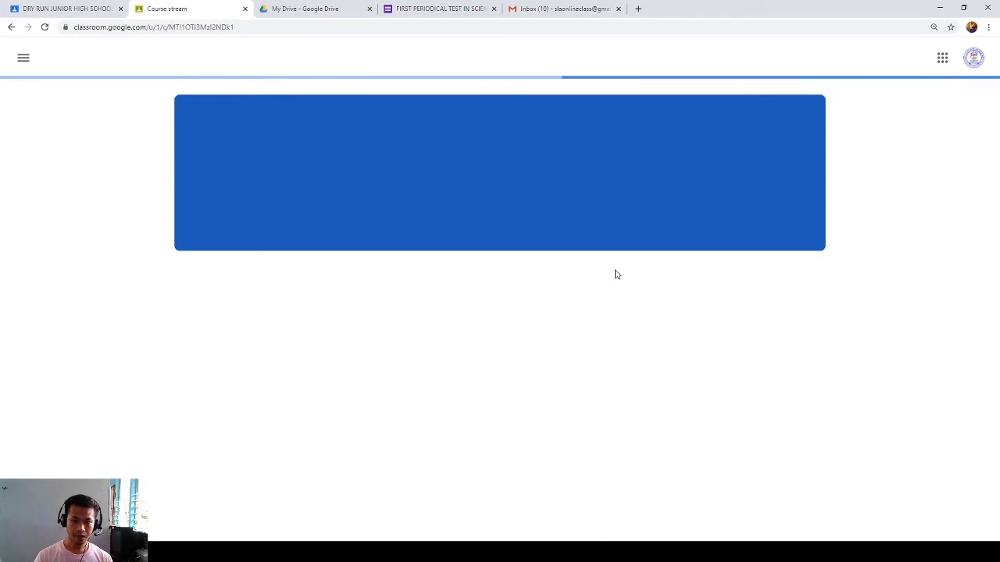
pyautogui.scroll(-1, 474, 366)
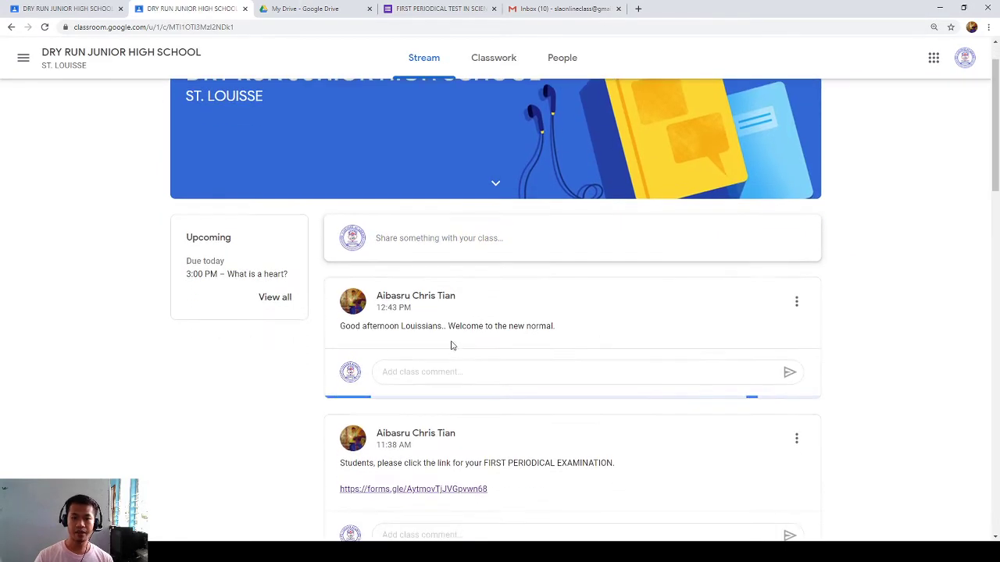
pyautogui.moveTo(416, 327); pyautogui.dragTo(549, 327)
pyautogui.click(422, 376)
pyautogui.click(422, 374)
pyautogui.write('Good a')
pyautogui.press('BackSpace')
pyautogui.press('BackSpace')
pyautogui.write('f')
pyautogui.press('BackSpace')
pyautogui.write('day Teacgher. Thanks a lot.')
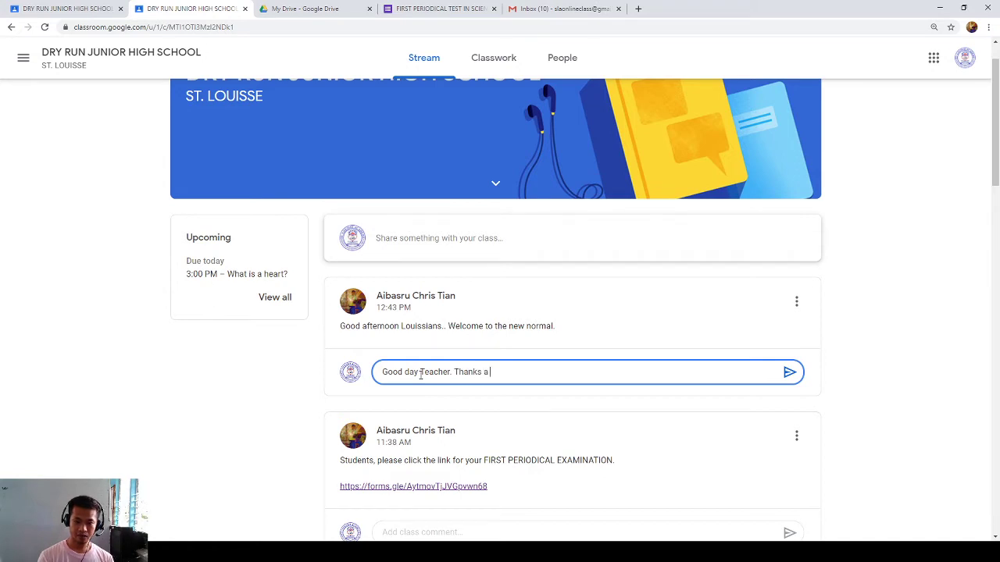
pyautogui.click(789, 372)
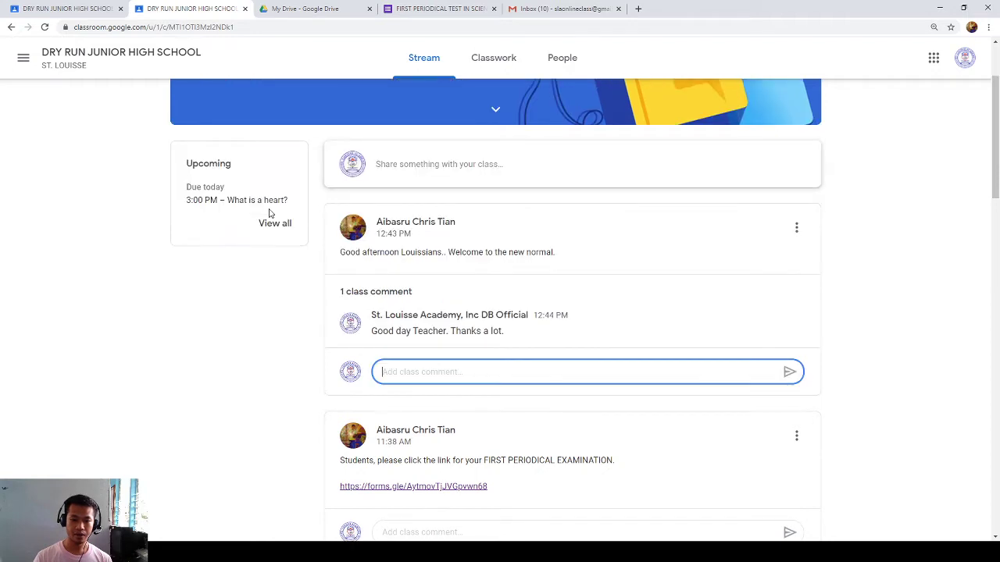
# - Reload the teacher's stream to confirm the student's comment appears
pyautogui.click(47, 11)
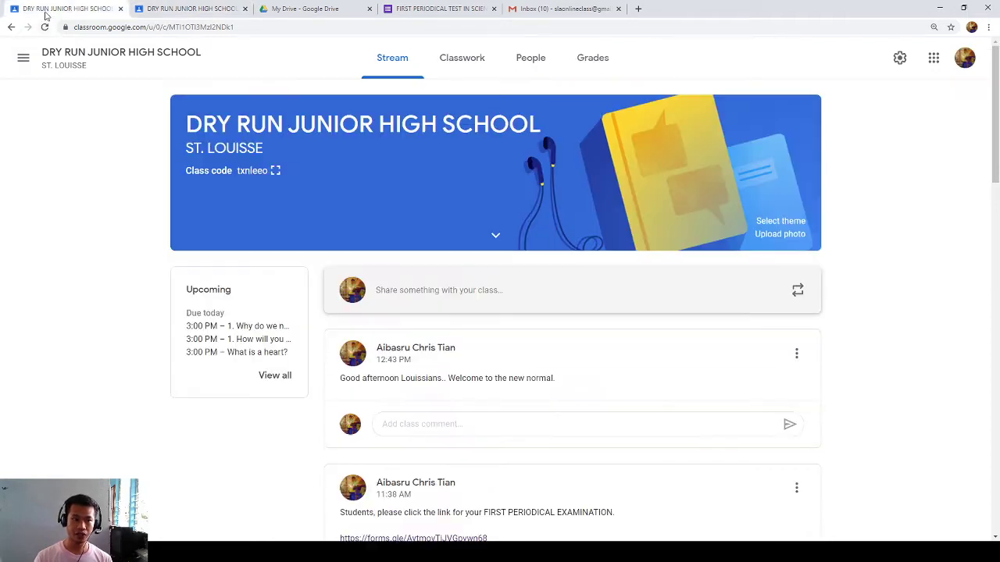
pyautogui.click(129, 50)
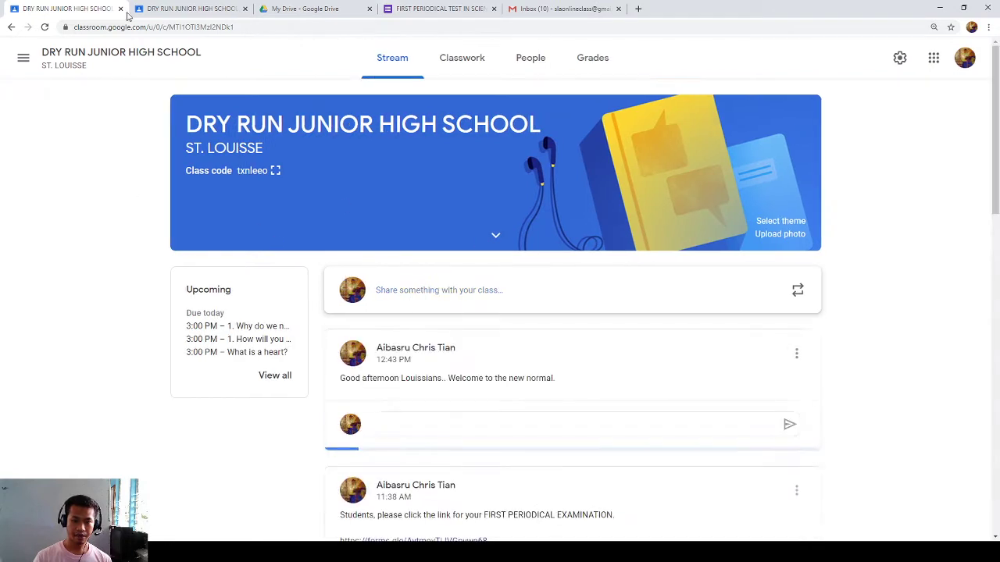
pyautogui.scroll(-2, 419, 306)
pyautogui.moveTo(388, 294); pyautogui.dragTo(500, 301)
pyautogui.click(476, 300)
pyautogui.hotkey('ctrl', 'Tab')
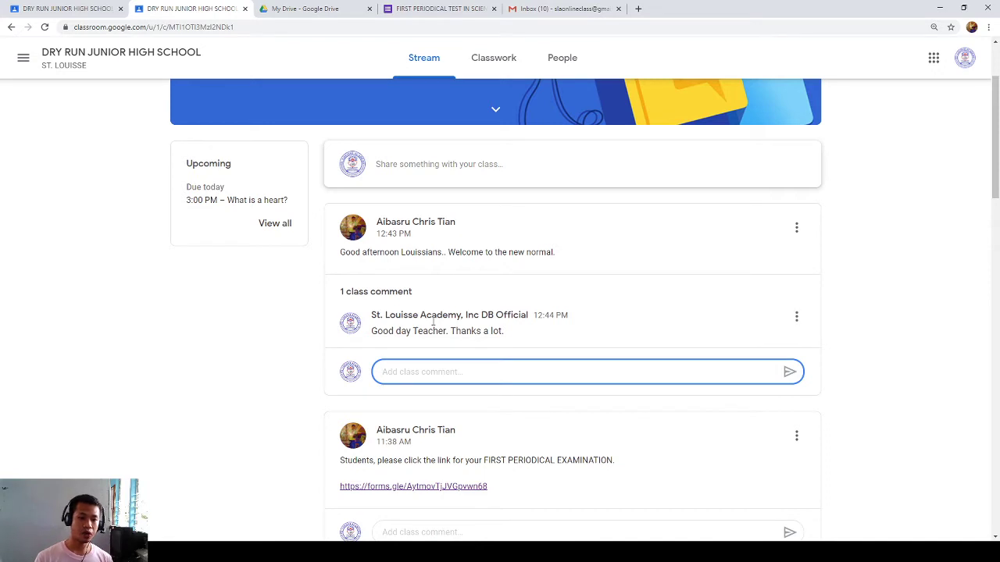
# - As the student, post asking classmates last meeting's topic after a lost connection; reload teacher tab
pyautogui.click(413, 163)
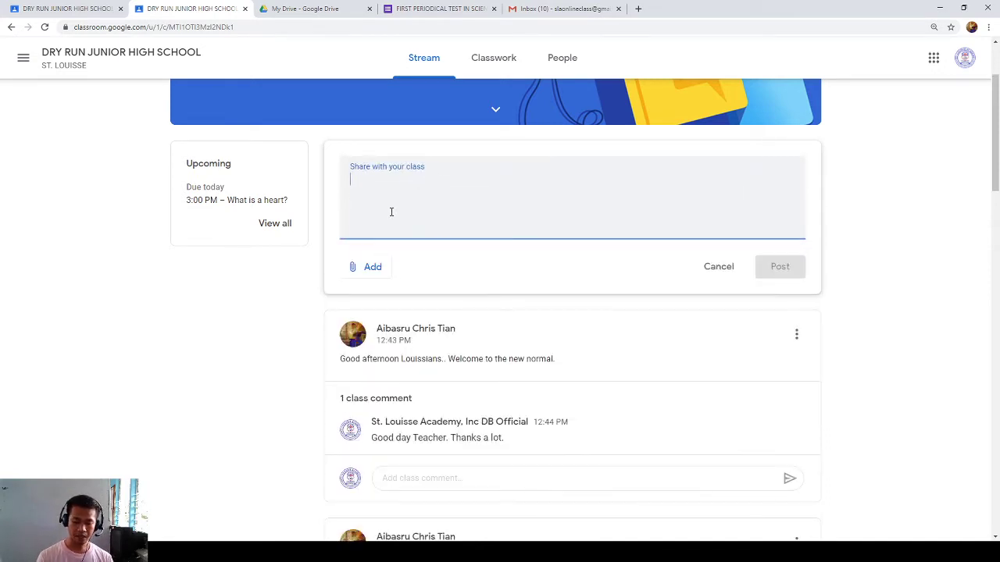
pyautogui.write('Good dayt')
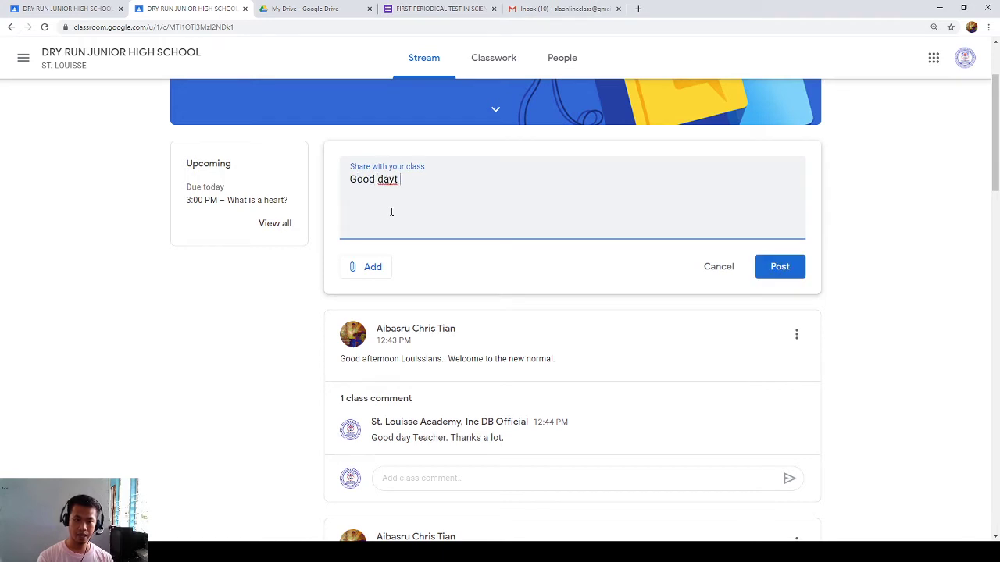
pyautogui.press('BackSpace')
pyautogui.press('BackSpace')
pyautogui.write('classmates. W')
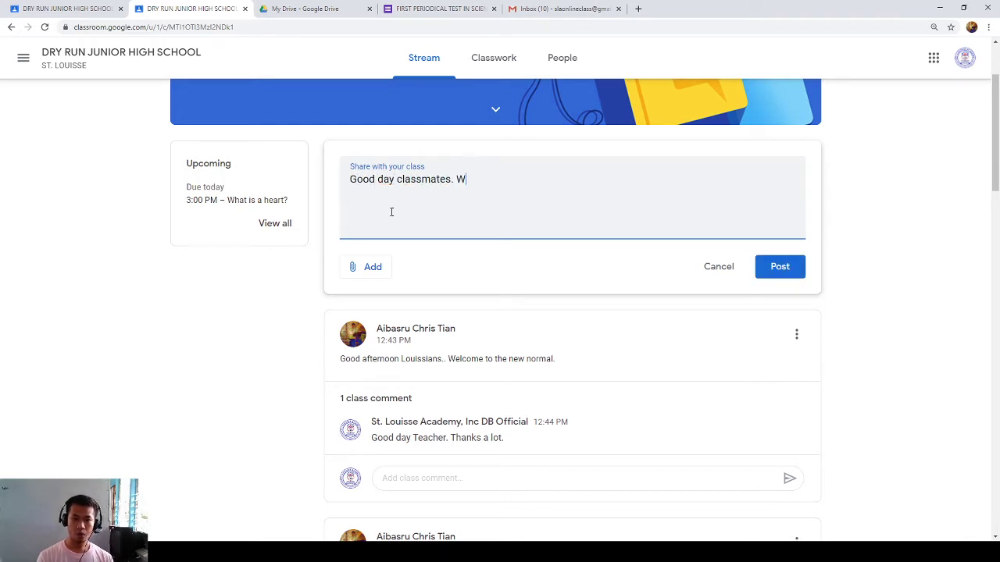
pyautogui.write('hat is o')
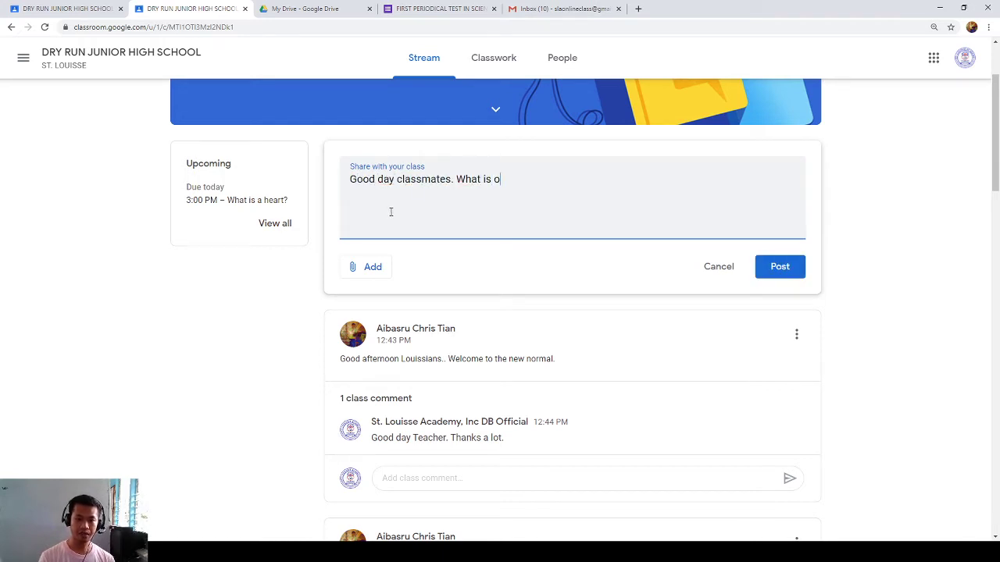
pyautogui.write('ur topic last meeting.')
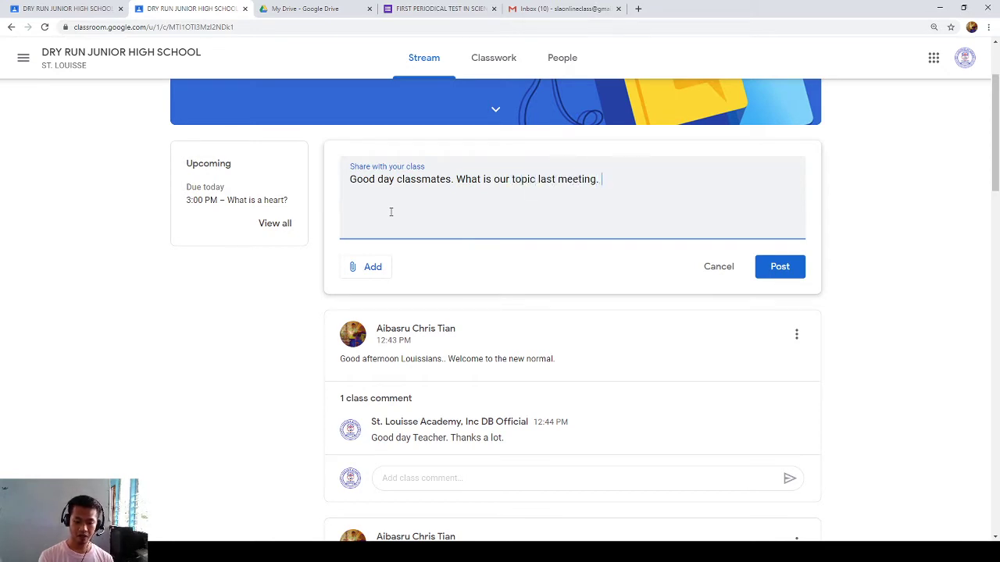
pyautogui.write(',My connection  is lost.')
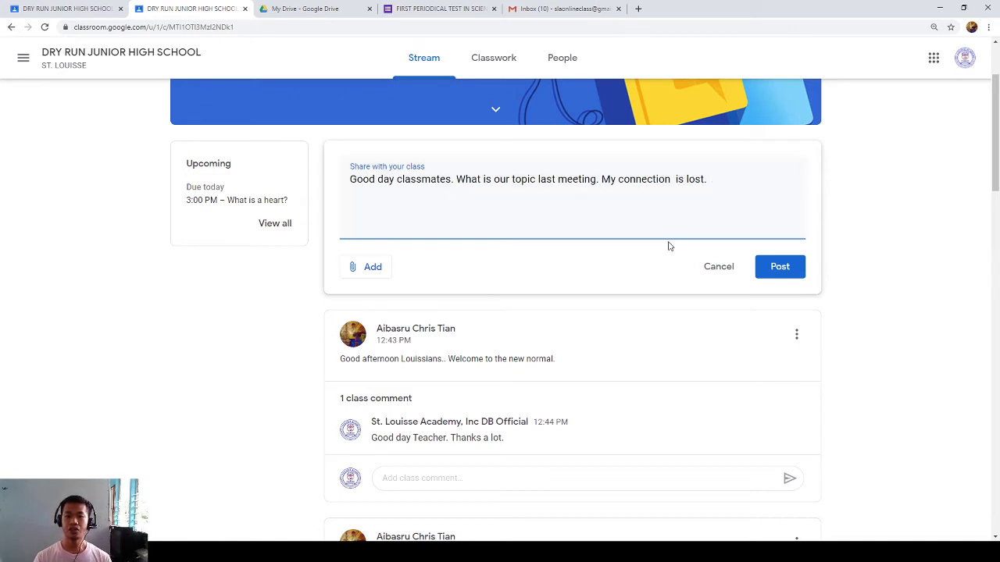
pyautogui.click(758, 266)
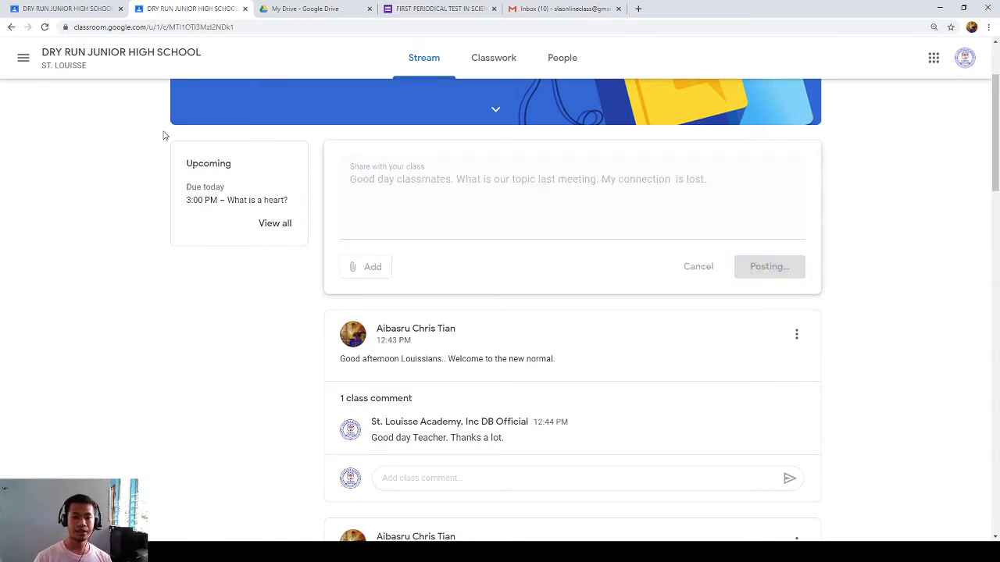
pyautogui.click(75, 12)
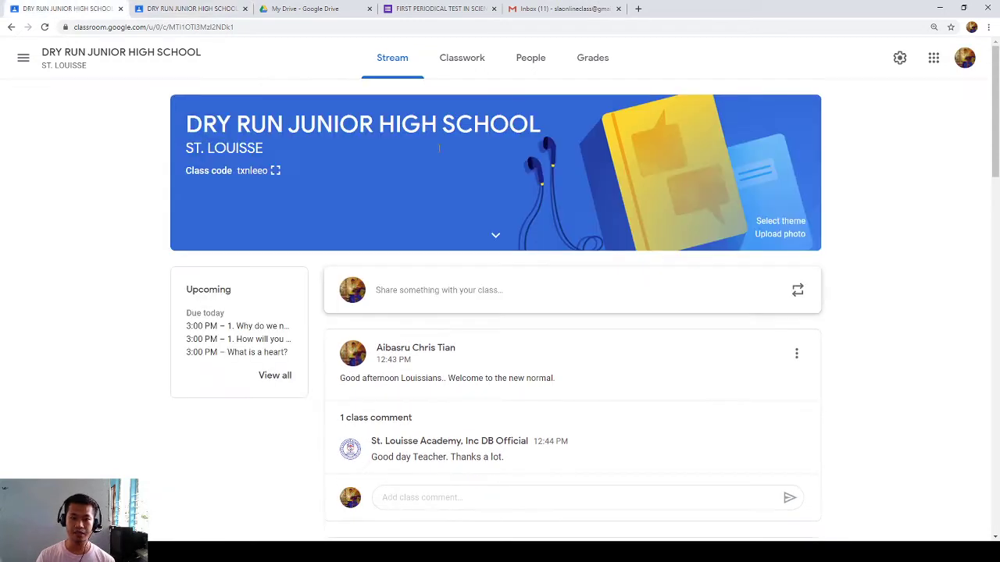
pyautogui.press('F5')
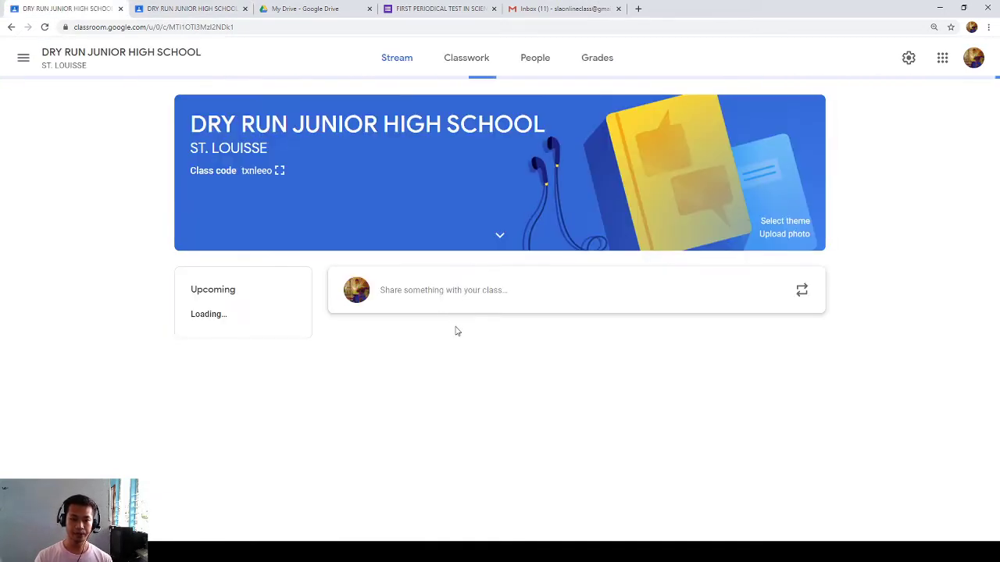
# - Reply under the student's post: 'Our topic last meeting is all about Scientific method.'
pyautogui.click(416, 374)
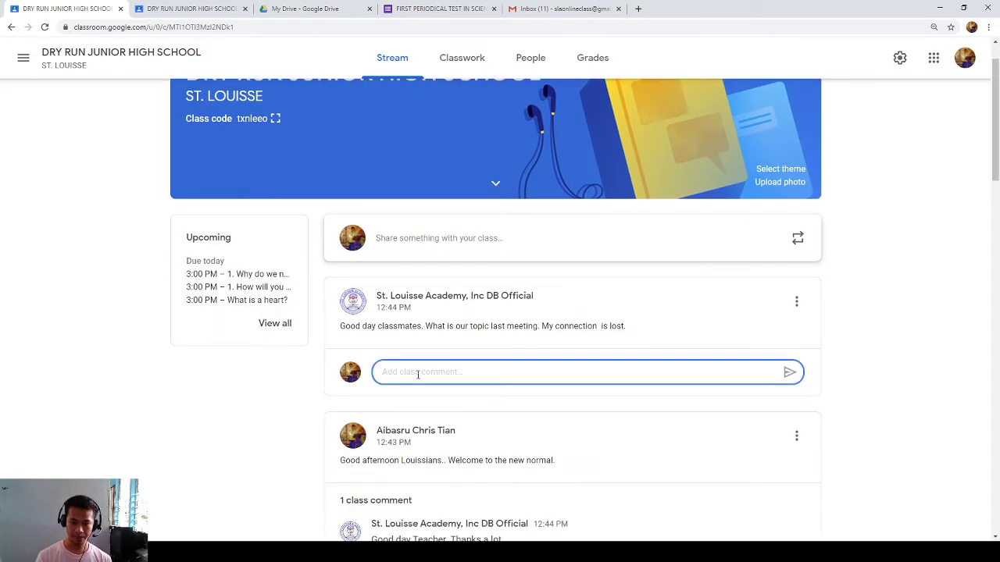
pyautogui.write('lOuy')
pyautogui.press('BackSpace')
pyautogui.press('BackSpace')
pyautogui.press('BackSpace')
pyautogui.write('lu')
pyautogui.write('r')
pyautogui.press('BackSpace')
pyautogui.press('BackSpace')
pyautogui.press('BackSpace')
pyautogui.write('Our topic last meet')
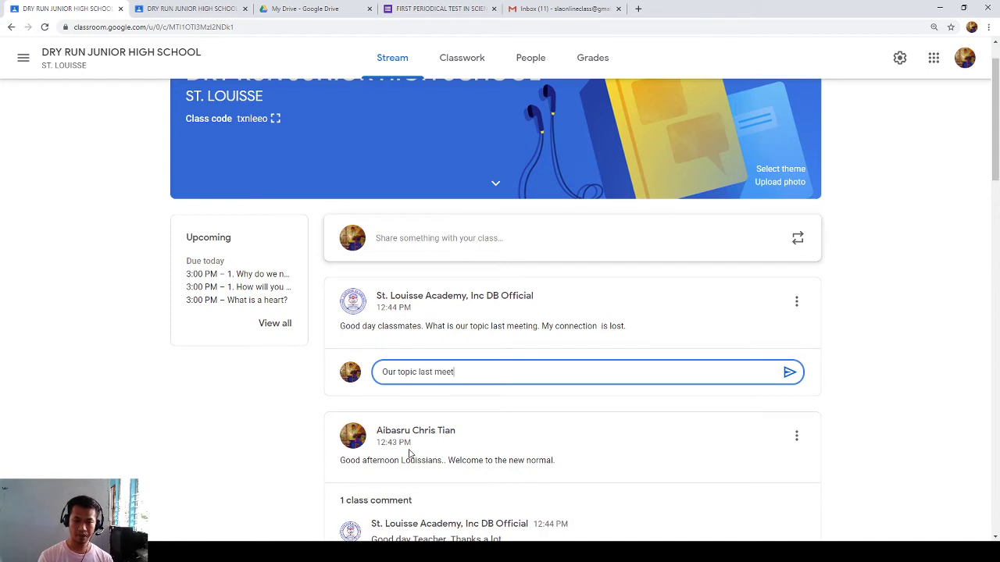
pyautogui.write('ing is all abopu')
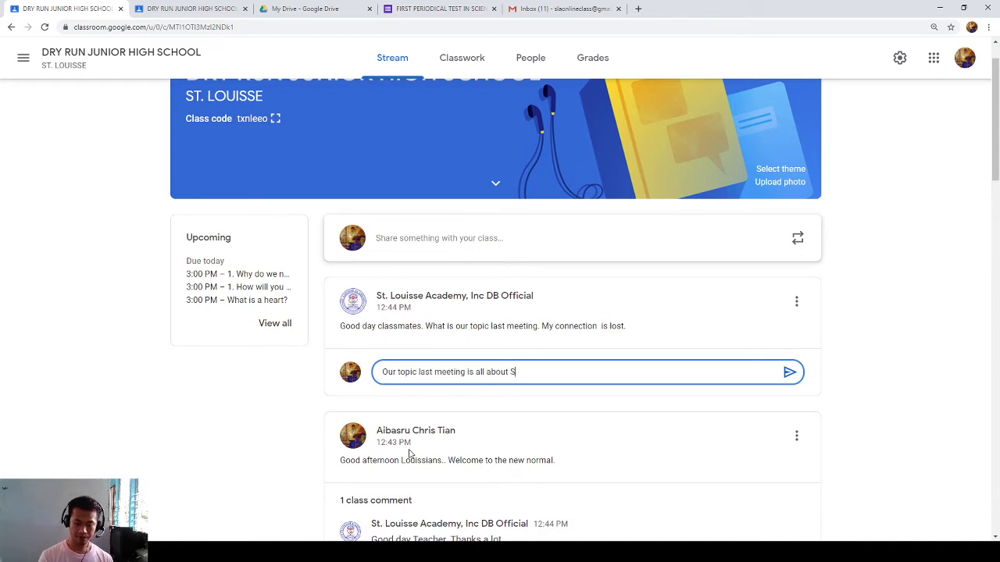
pyautogui.write('dcie')
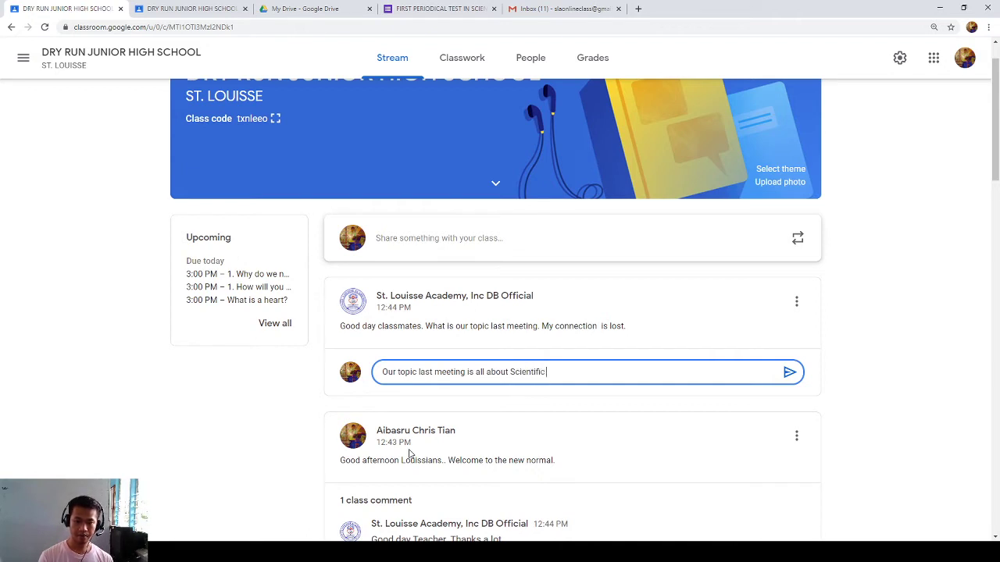
pyautogui.write('ewrth')
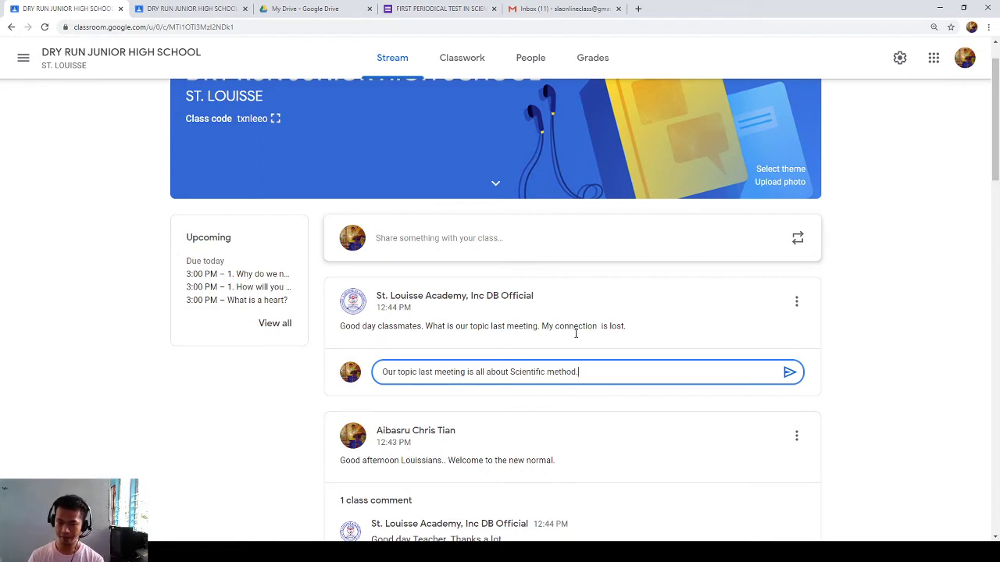
pyautogui.click(789, 372)
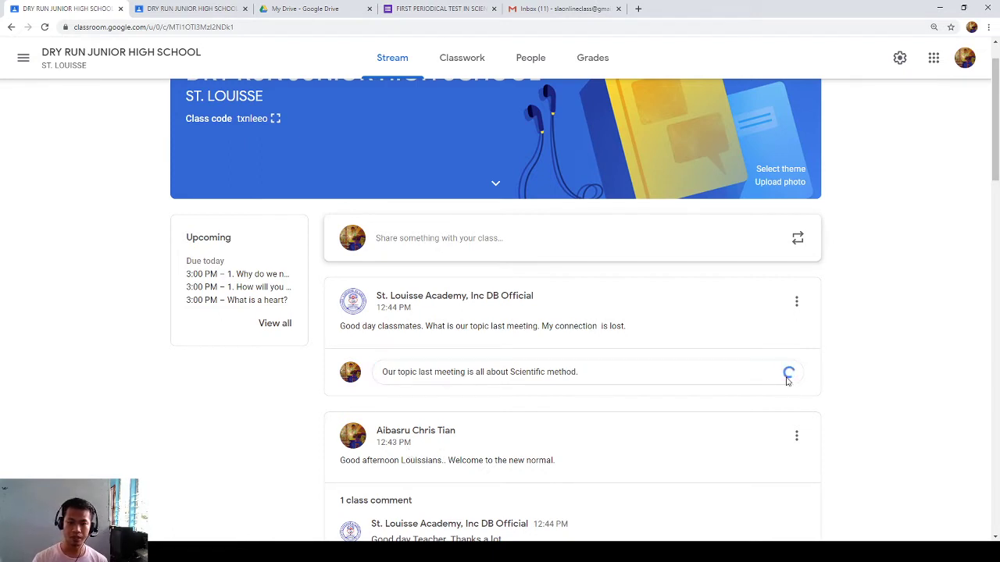
pyautogui.click(195, 7)
pyautogui.click(415, 57)
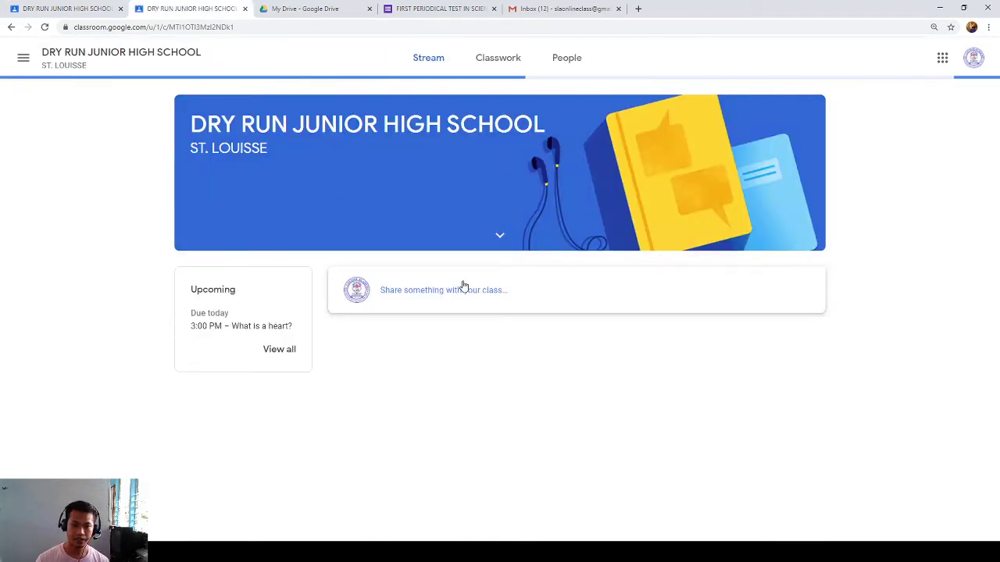
pyautogui.scroll(-2, 464, 289)
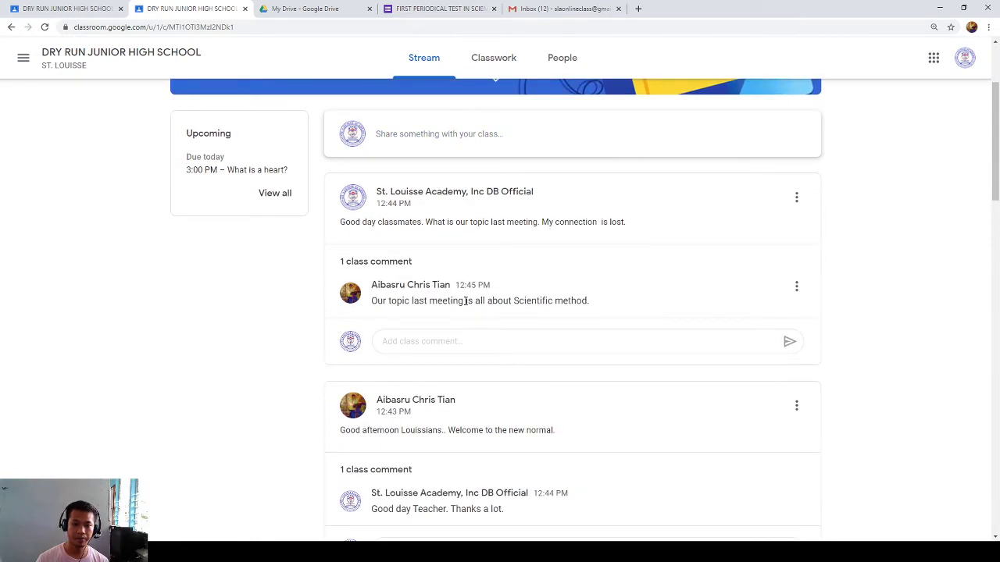
pyautogui.moveTo(385, 300); pyautogui.dragTo(599, 298)
pyautogui.click(573, 302)
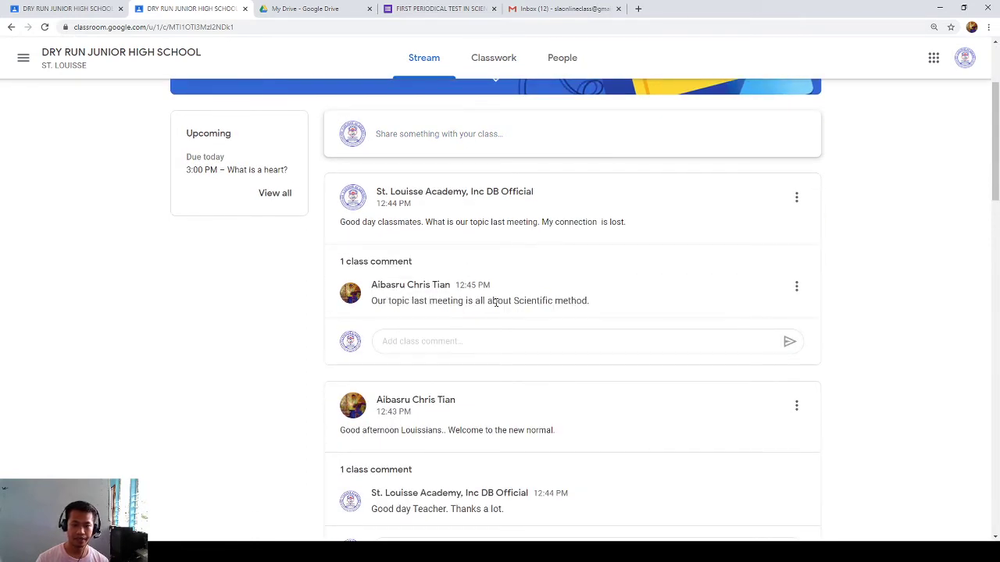
pyautogui.click(66, 9)
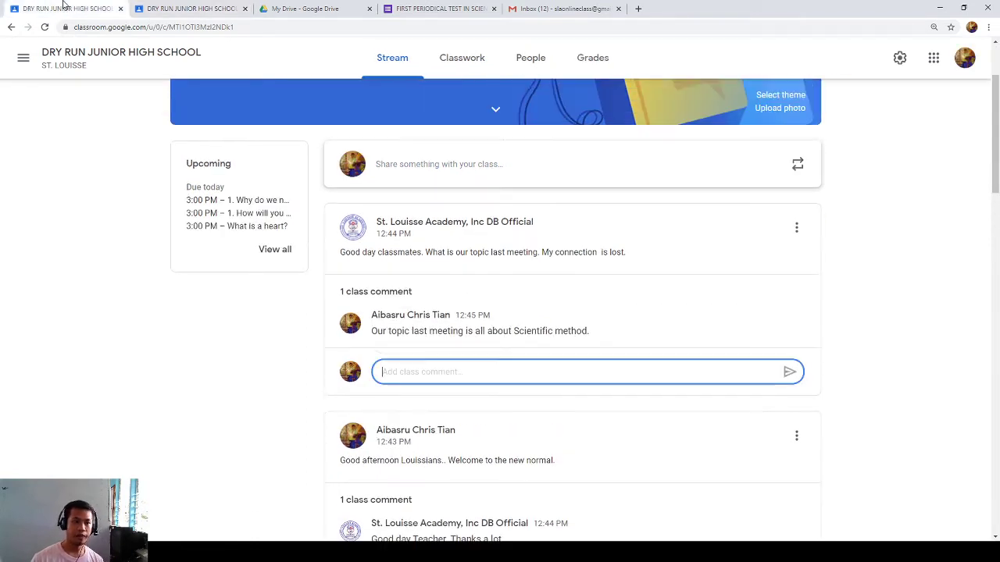
# - Create a new Question from the Classwork page
pyautogui.click(464, 59)
pyautogui.click(289, 115)
pyautogui.click(298, 211)
# - Title it '1. How can we be able to join classes using Google Classroom? Show the step-by-step process.'
pyautogui.write('1. wHT')
pyautogui.press('BackSpace')
pyautogui.press('BackSpace')
pyautogui.write('What io')
pyautogui.write(' the')
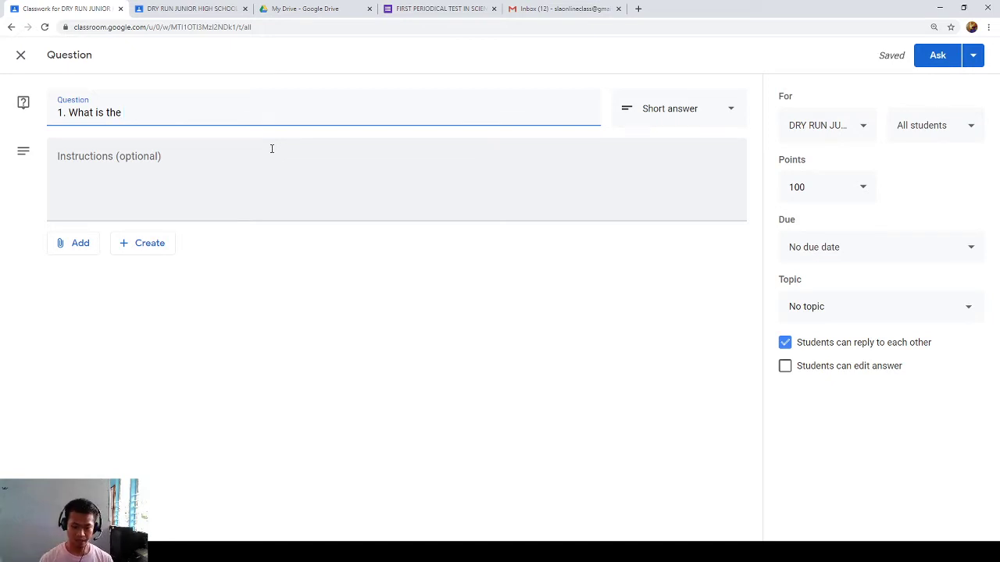
pyautogui.press('BackSpace')
pyautogui.press('BackSpace')
pyautogui.press('BackSpace')
pyautogui.press('BackSpace')
pyautogui.press('BackSpace')
pyautogui.press('BackSpace')
pyautogui.press('BackSpace')
pyautogui.press('BackSpace')
pyautogui.write('Howe')
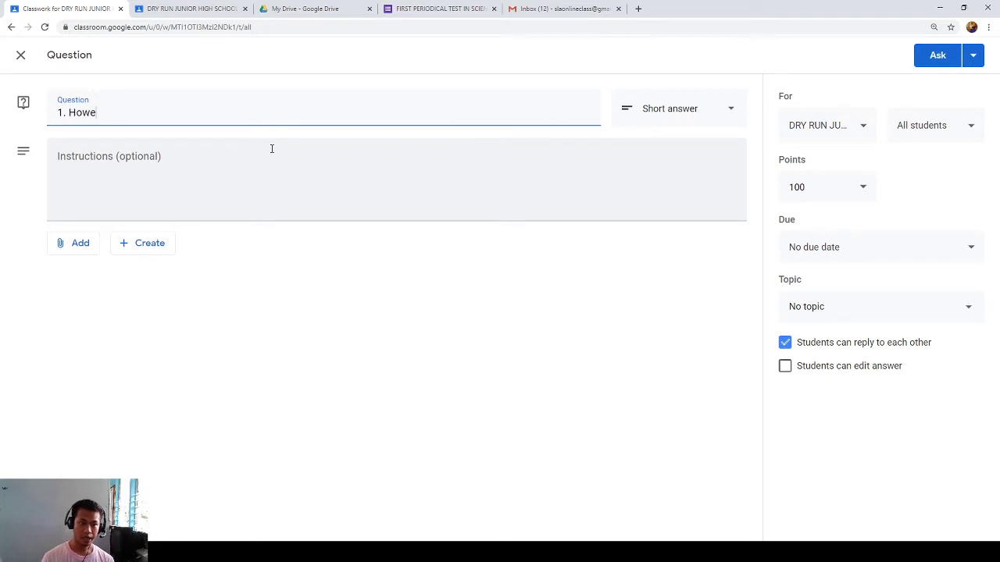
pyautogui.press('BackSpace')
pyautogui.write('can we ')
pyautogui.write('ab')
pyautogui.press('BackSpace')
pyautogui.press('BackSpace')
pyautogui.write('be alble to')
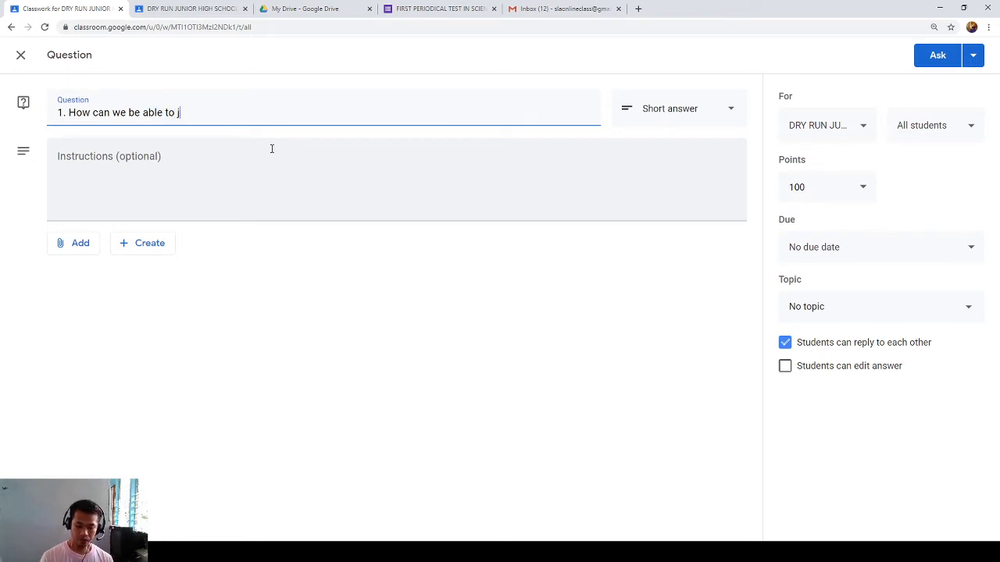
pyautogui.write(' join classes')
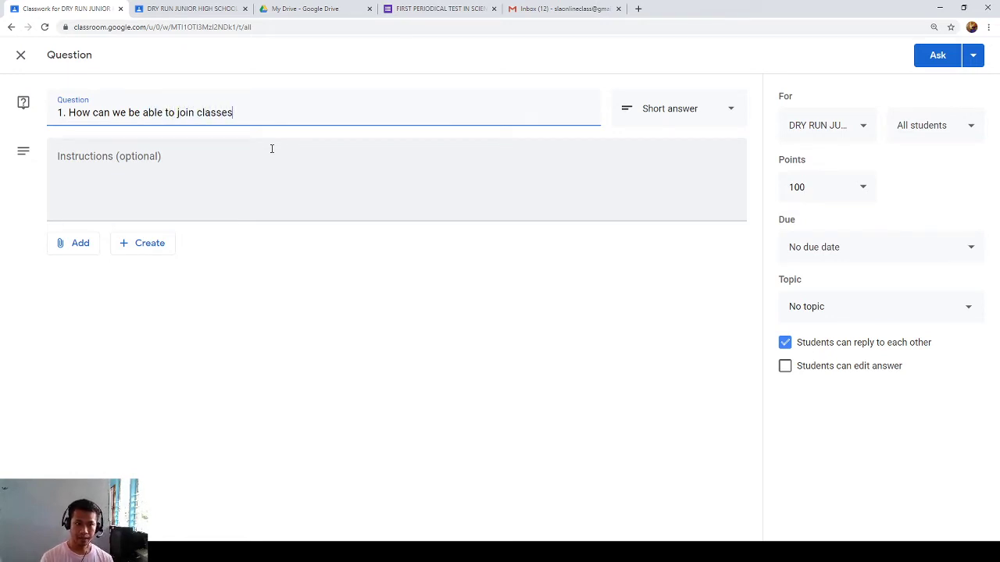
pyautogui.write(' using')
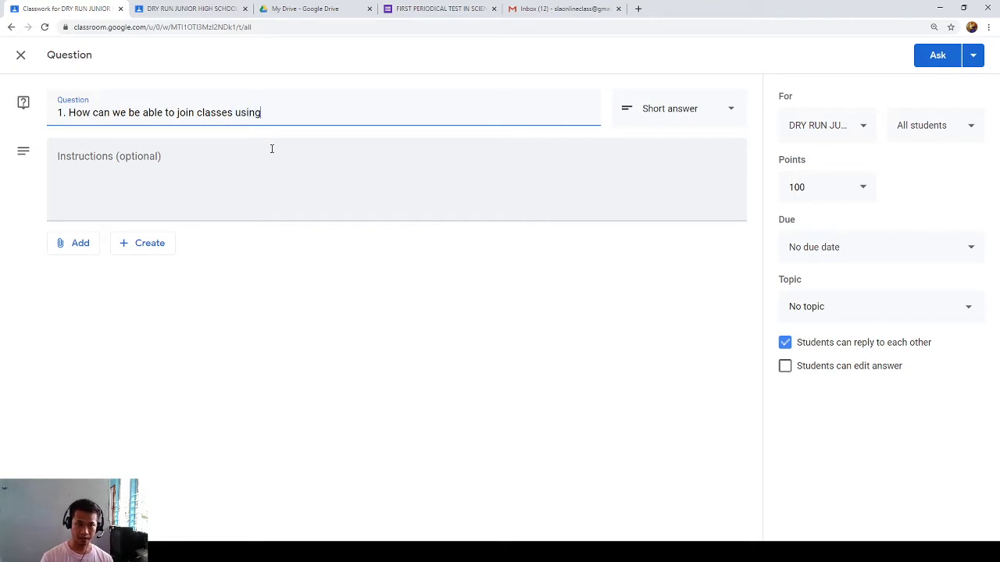
pyautogui.write(' Goodle Classroom')
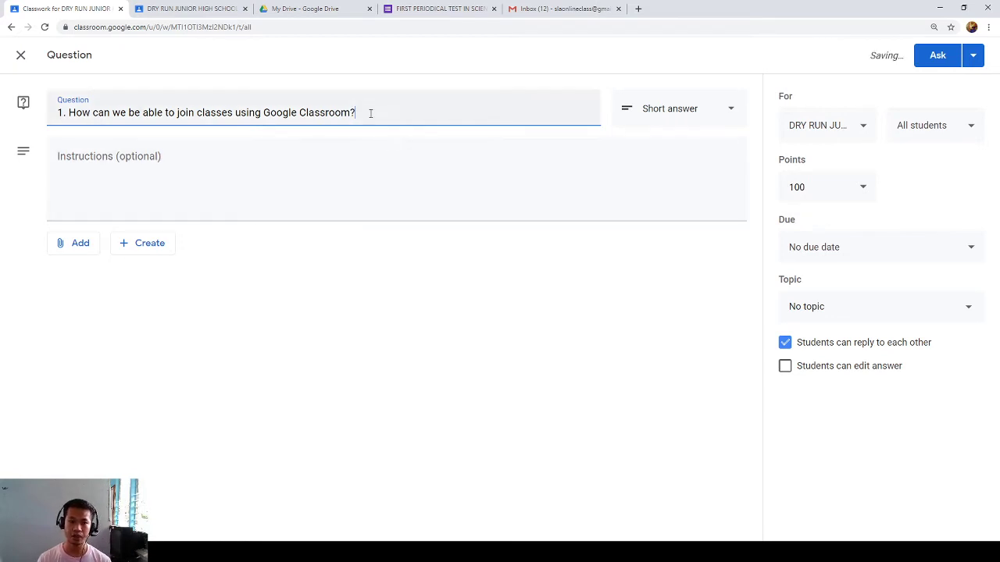
pyautogui.write('? Show the ste')
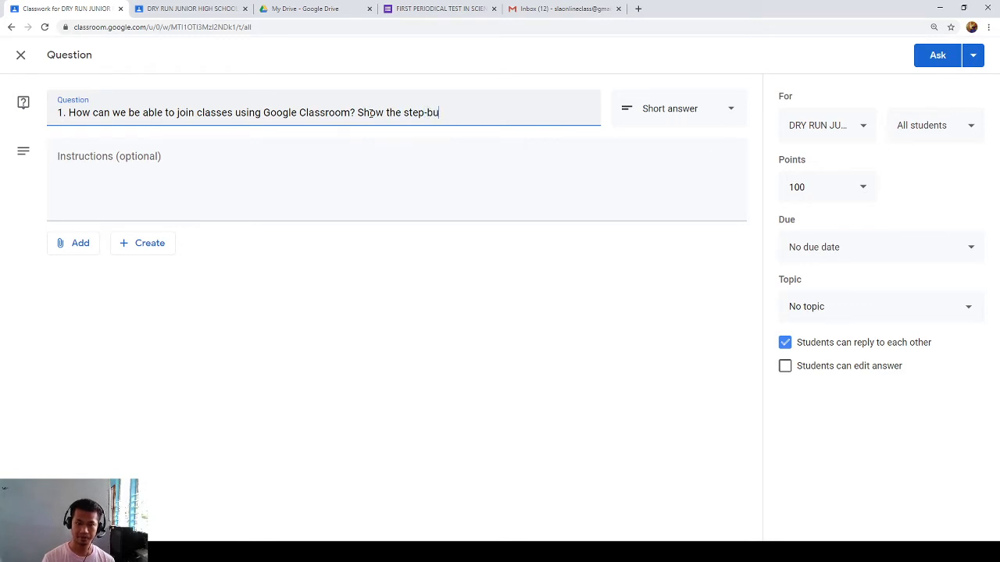
pyautogui.write('p-bu')
pyautogui.press('BackSpace')
pyautogui.write('y-step ')
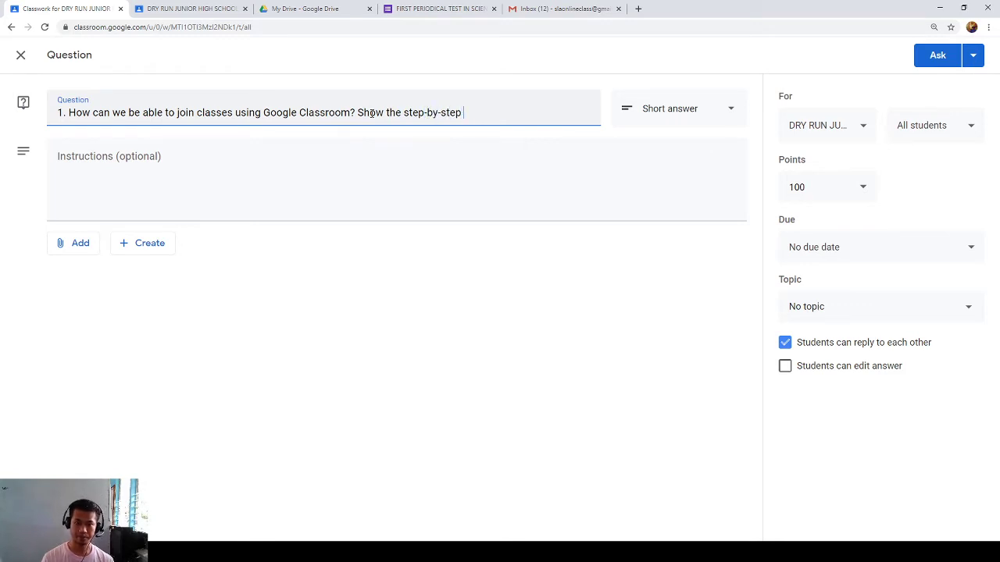
pyautogui.write('process.')
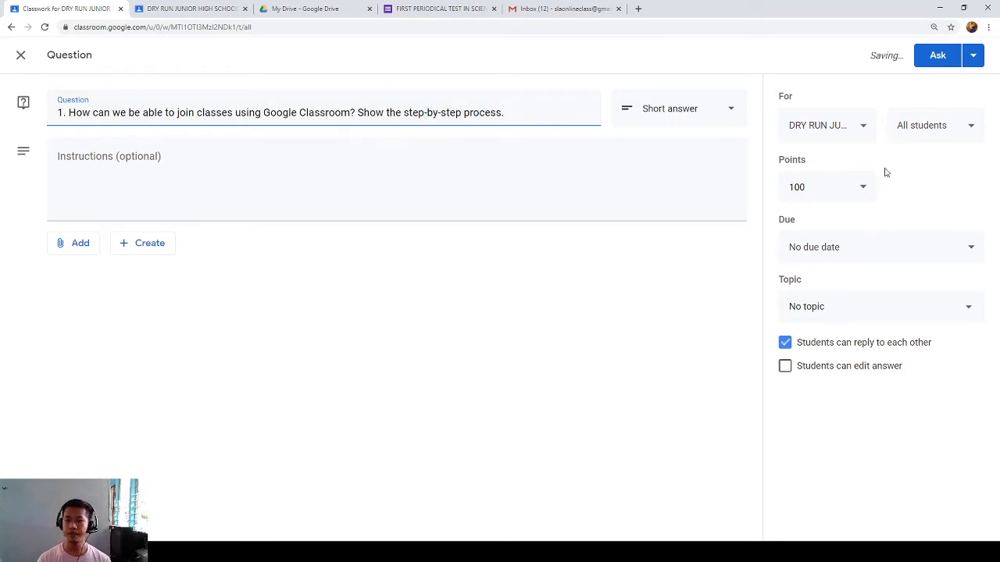
# - Set the question to 20 points, due Aug 14 at 1:00 PM
pyautogui.click(814, 189)
pyautogui.write('20')
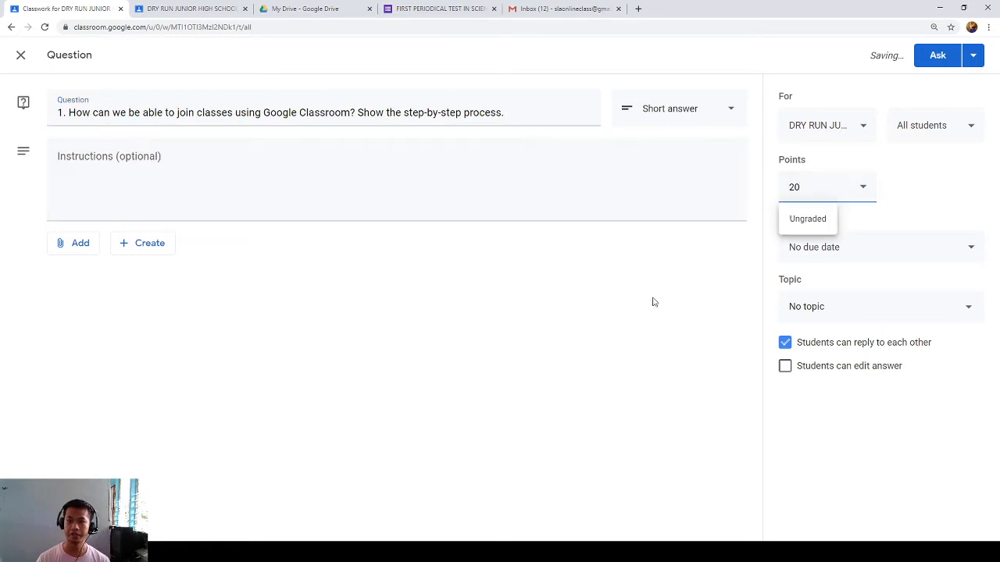
pyautogui.click(813, 248)
pyautogui.click(832, 296)
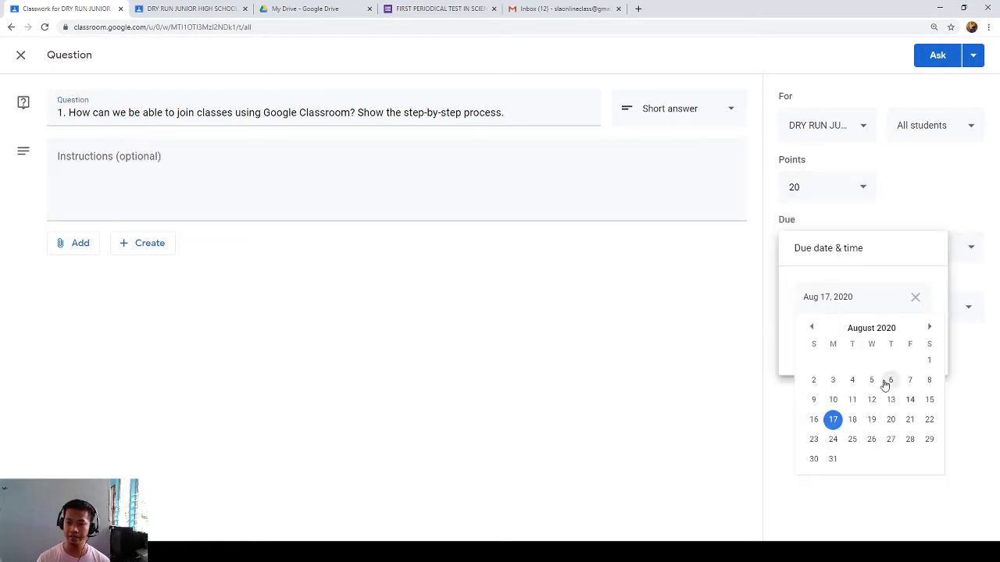
pyautogui.click(911, 399)
pyautogui.click(823, 337)
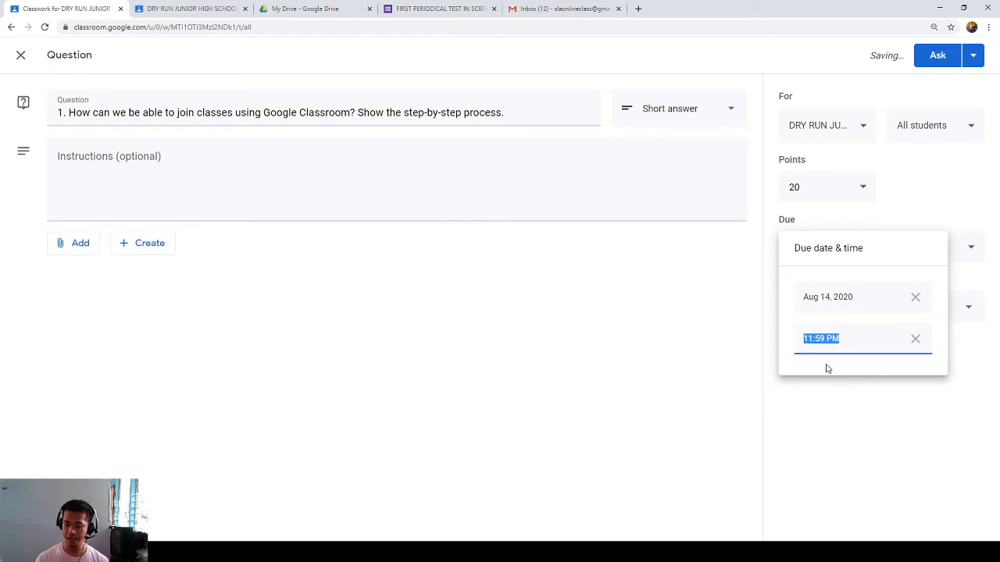
pyautogui.write('01:00 PM')
pyautogui.click(892, 413)
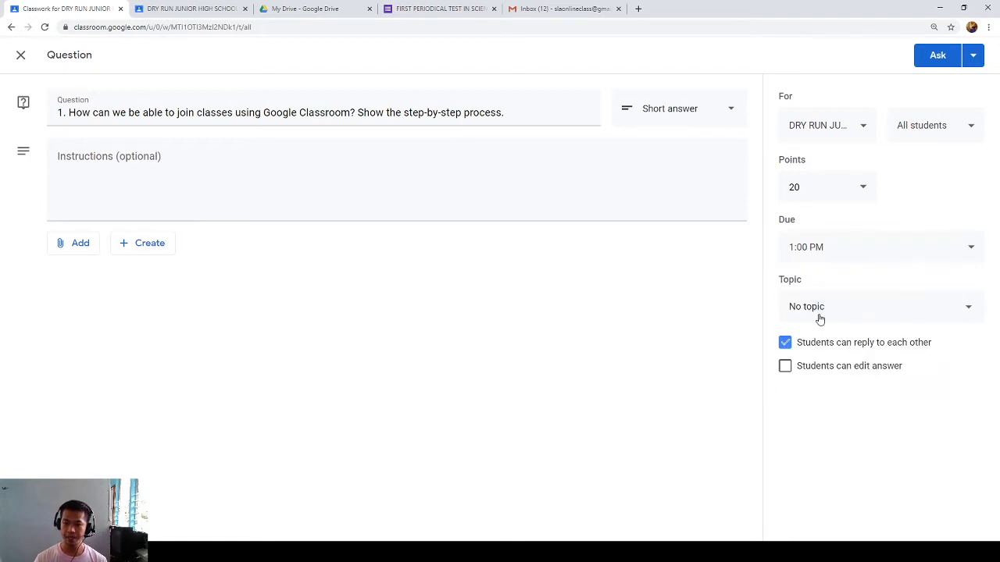
# - Create and assign the topic 'SCIENCE 7 - SCIENTIFIC METHOD (QUIZ #2)'
pyautogui.click(820, 319)
pyautogui.click(815, 337)
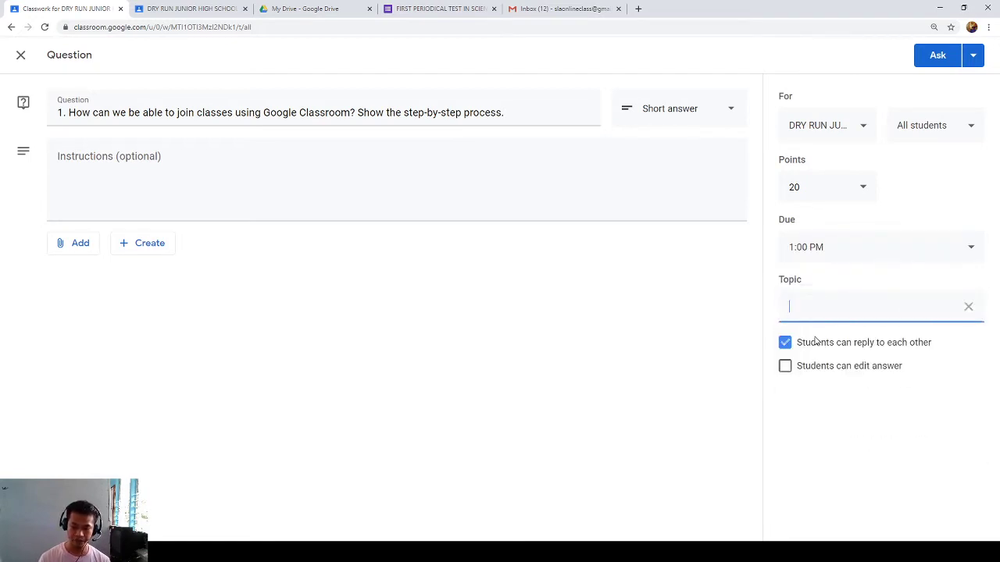
pyautogui.write('sc')
pyautogui.write('SCIENCE')
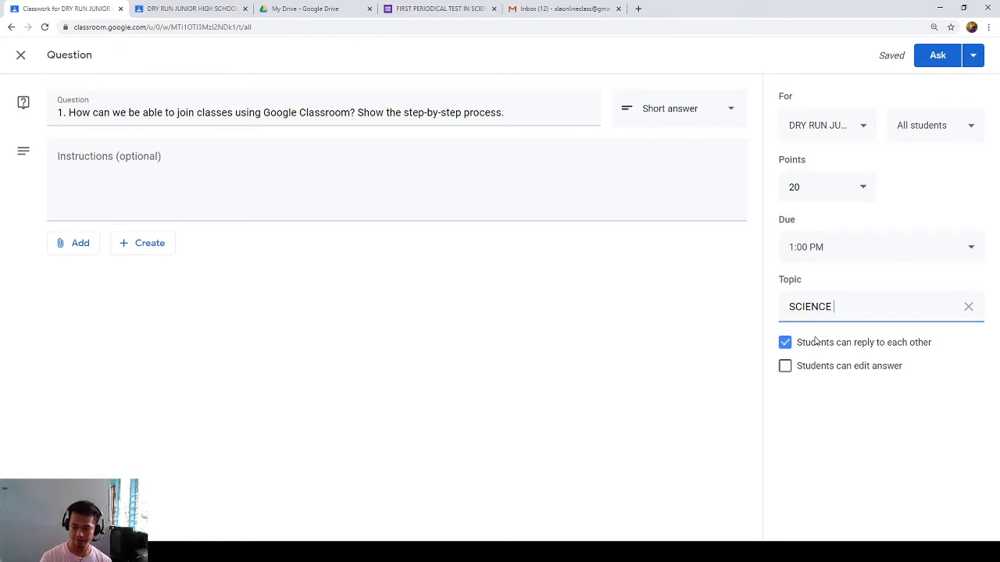
pyautogui.write(' 7 - SCIENTRIF')
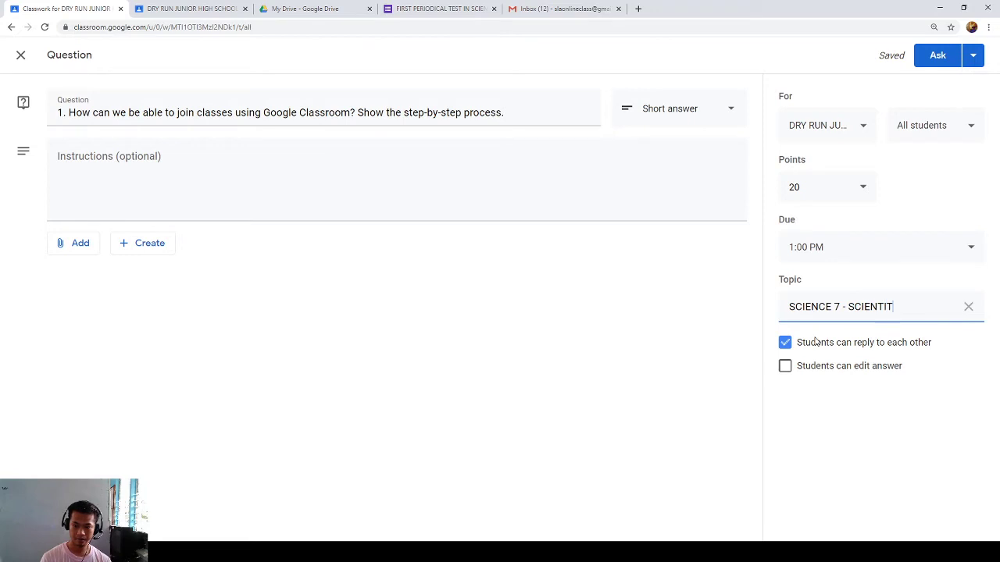
pyautogui.write('IC METH')
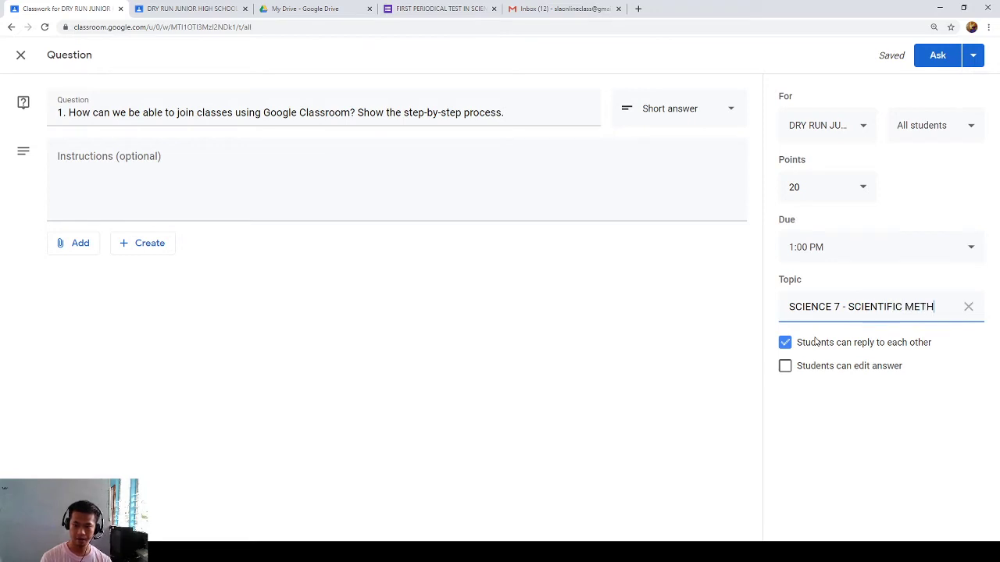
pyautogui.write('OD (QUE')
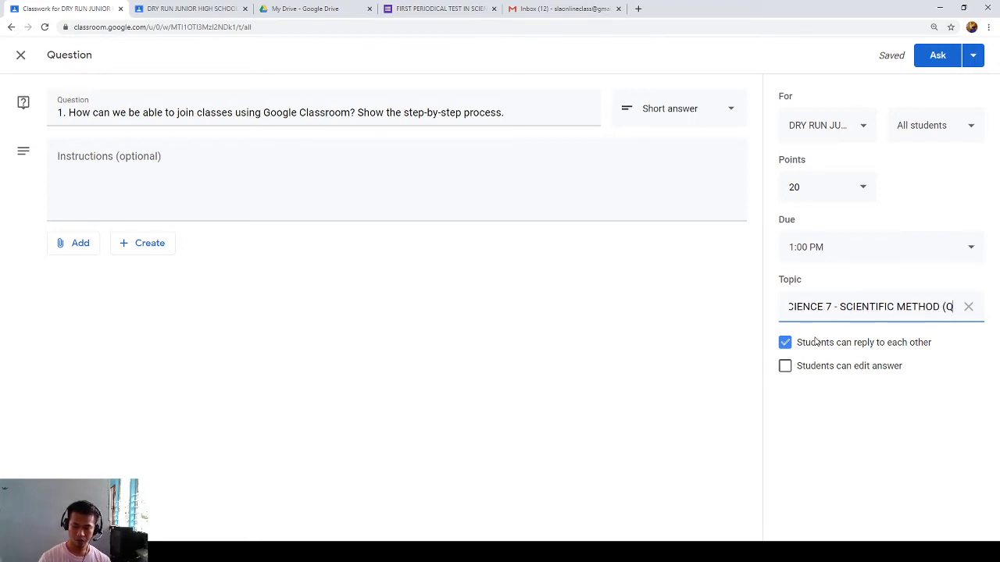
pyautogui.press('BackSpace')
pyautogui.press('BackSpace')
pyautogui.press('BackSpace')
pyautogui.write('QUIZ @')
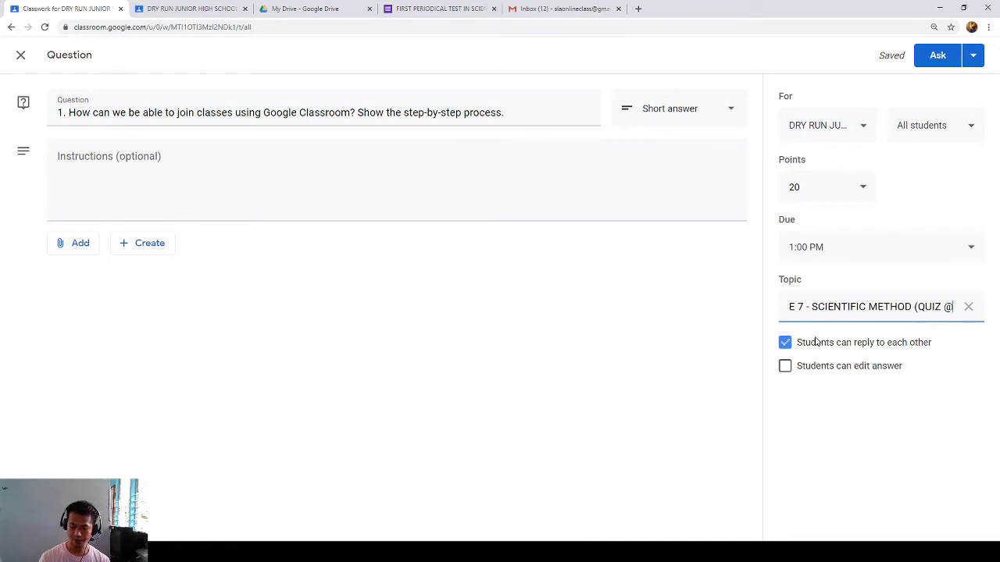
pyautogui.press('BackSpace')
pyautogui.write('#2)')
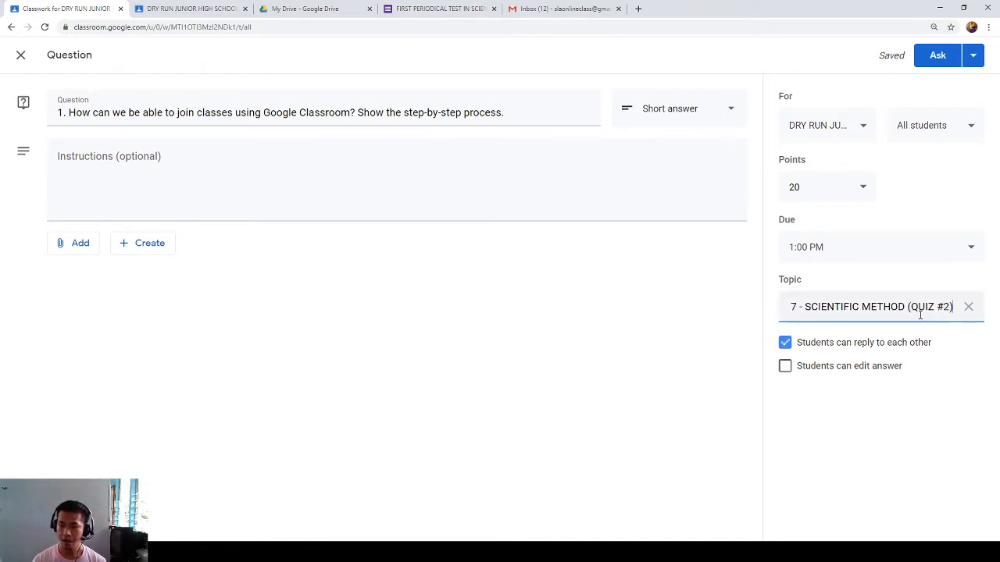
# - Add the instructions 'Write your answer in two to three sentences.'
pyautogui.click(252, 153)
pyautogui.write('WRITE')
pyautogui.press('BackSpace')
pyautogui.press('BackSpace')
pyautogui.press('BackSpace')
pyautogui.press('BackSpace')
pyautogui.write('rite your a')
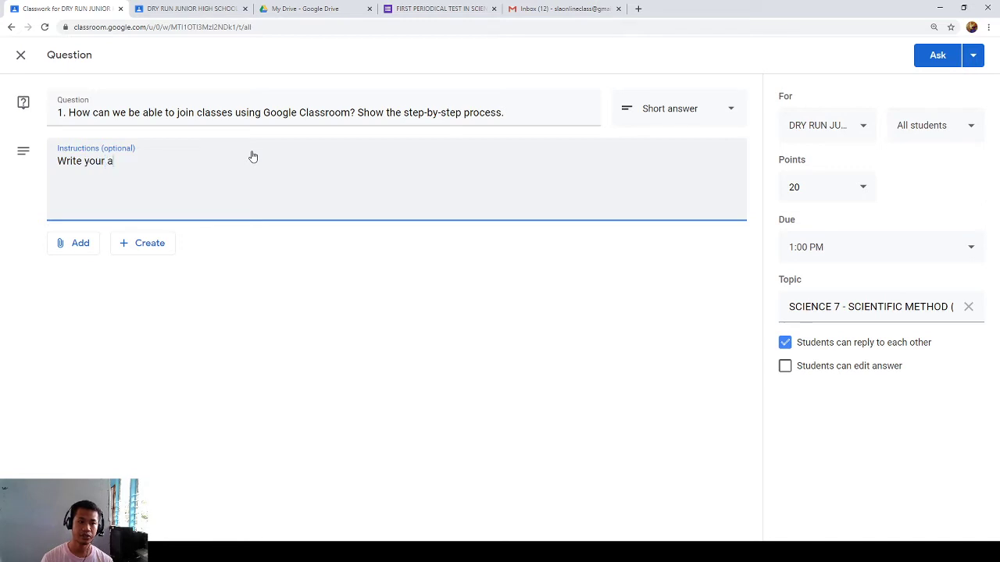
pyautogui.write('nswer in two to three sentences.')
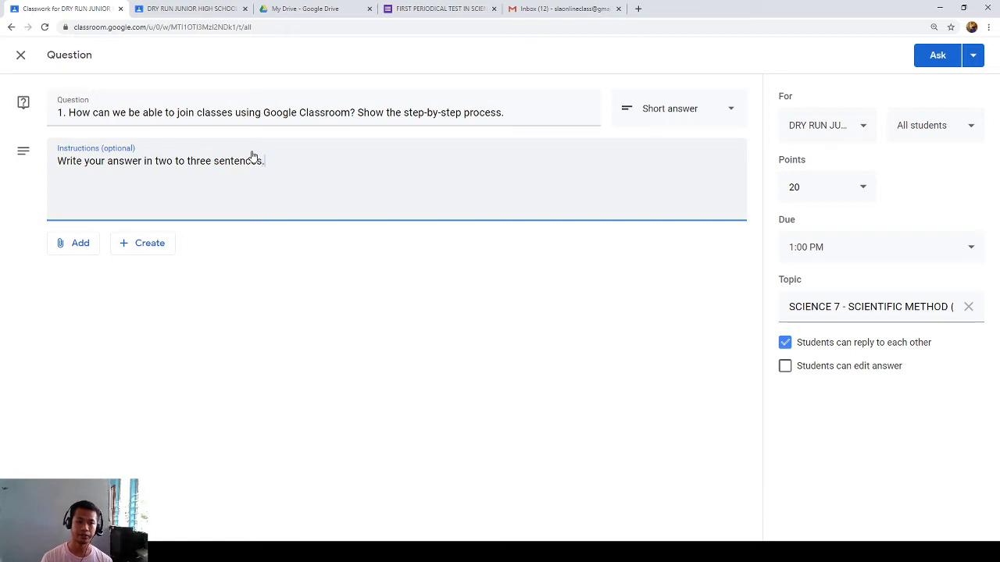
# - Post the question to the class, then switch to the student's browser tab
pyautogui.click(687, 111)
pyautogui.click(682, 117)
pyautogui.click(932, 60)
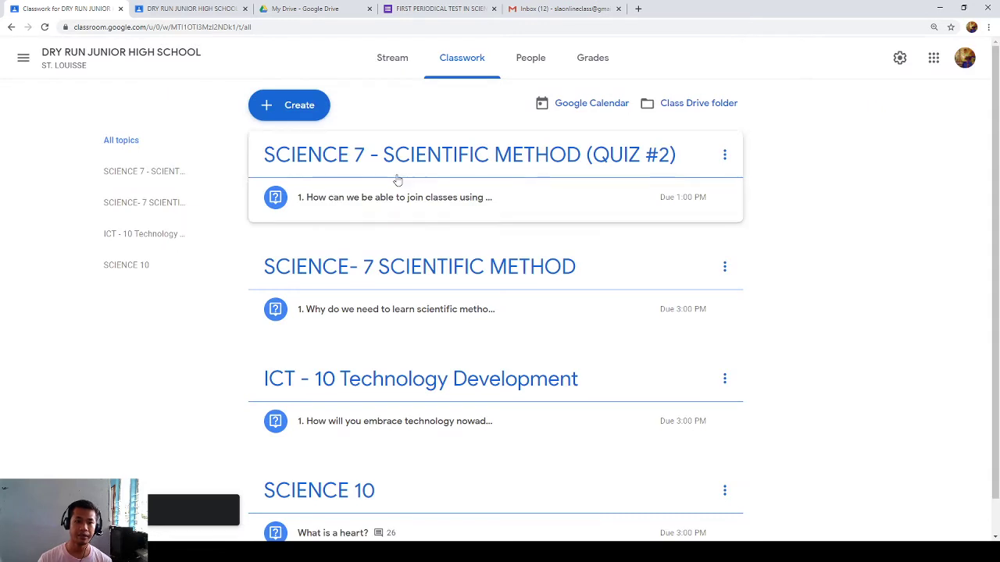
pyautogui.click(191, 9)
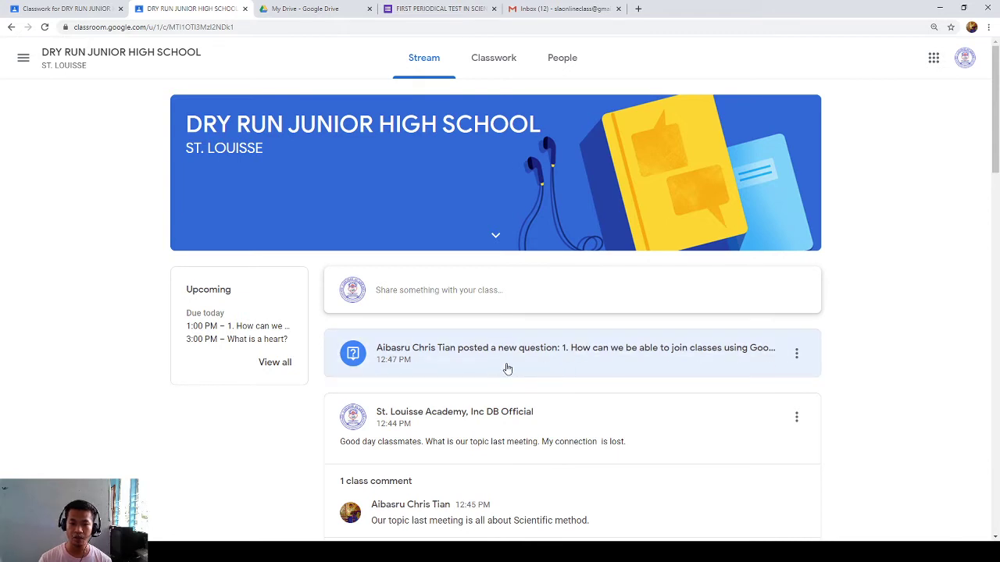
# - In the student's Classwork, open the SCIENCE 7 - SCIENTIFIC METHOD (QUIZ #2) question details page
pyautogui.click(483, 65)
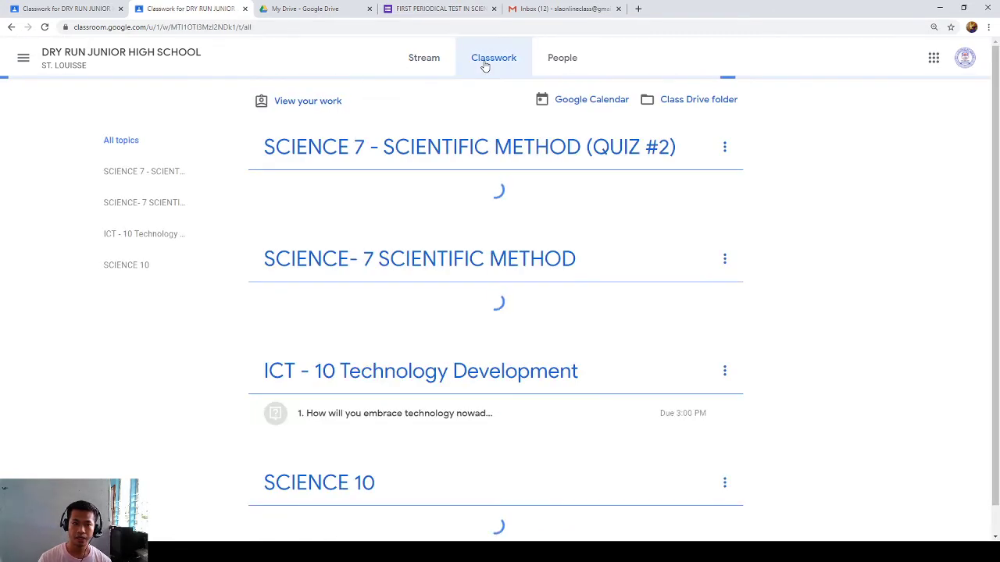
pyautogui.click(373, 151)
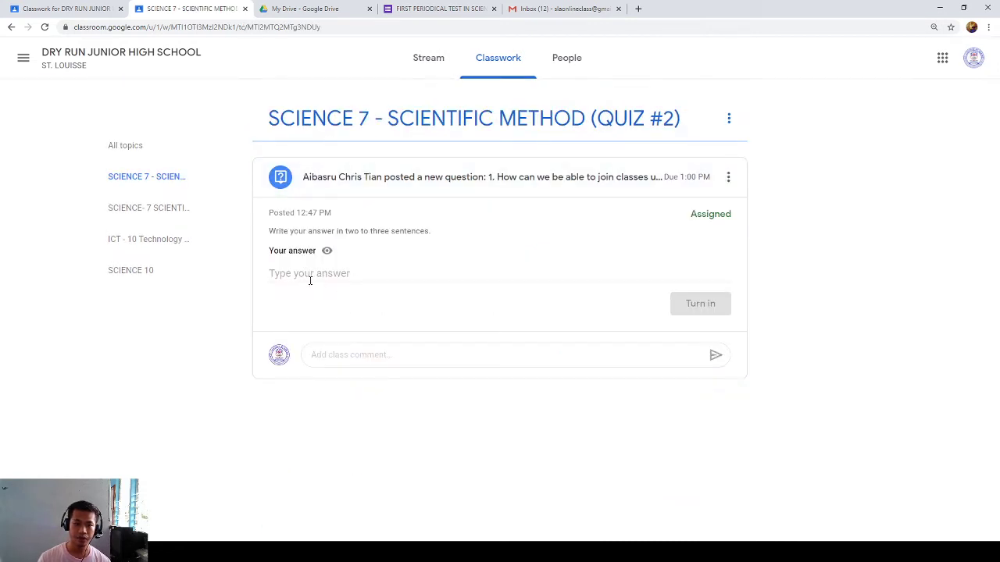
pyautogui.click(307, 277)
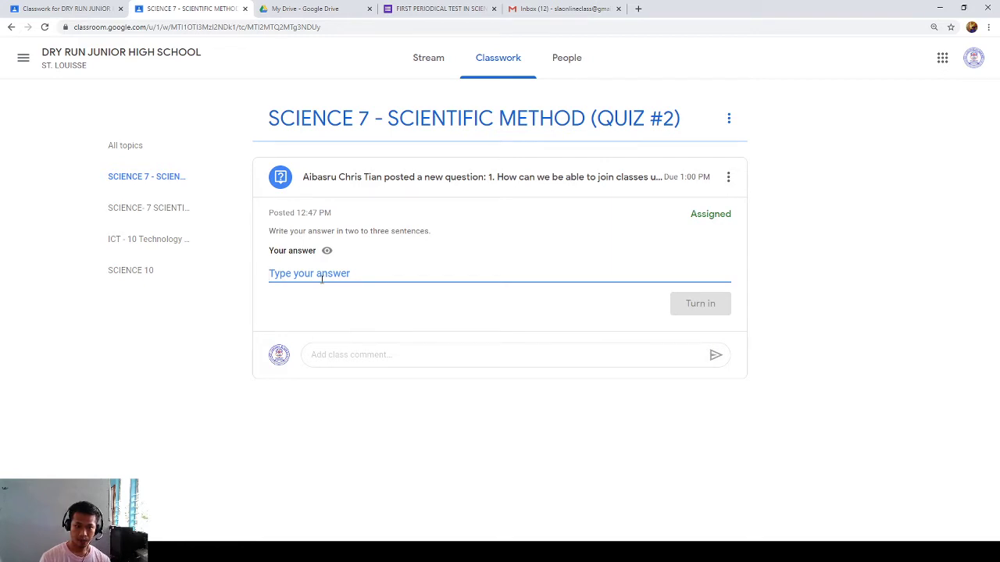
pyautogui.click(480, 177)
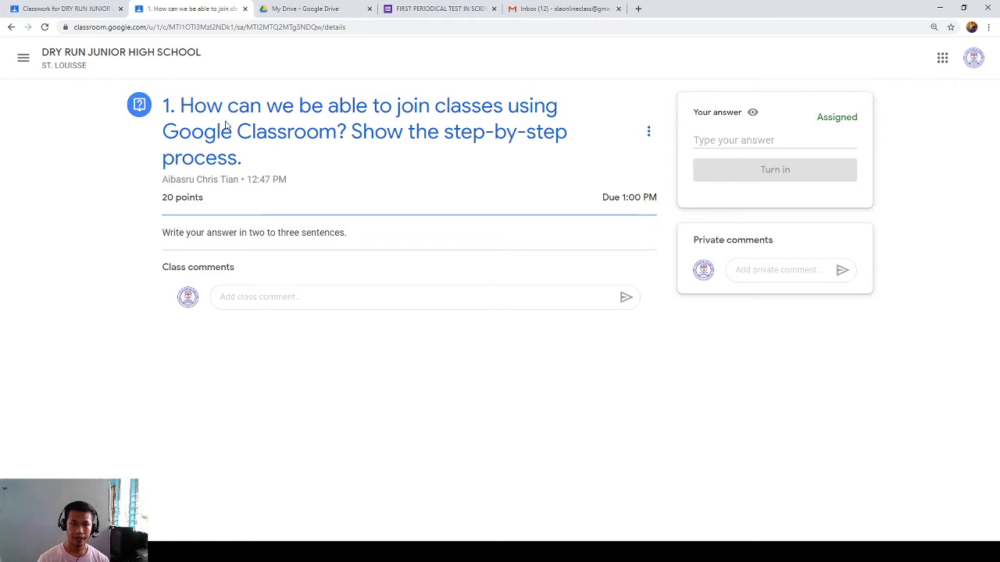
# - Type the answer lines 'First, go to google classroom', 'Click join class', 'enter class code.'
pyautogui.click(739, 141)
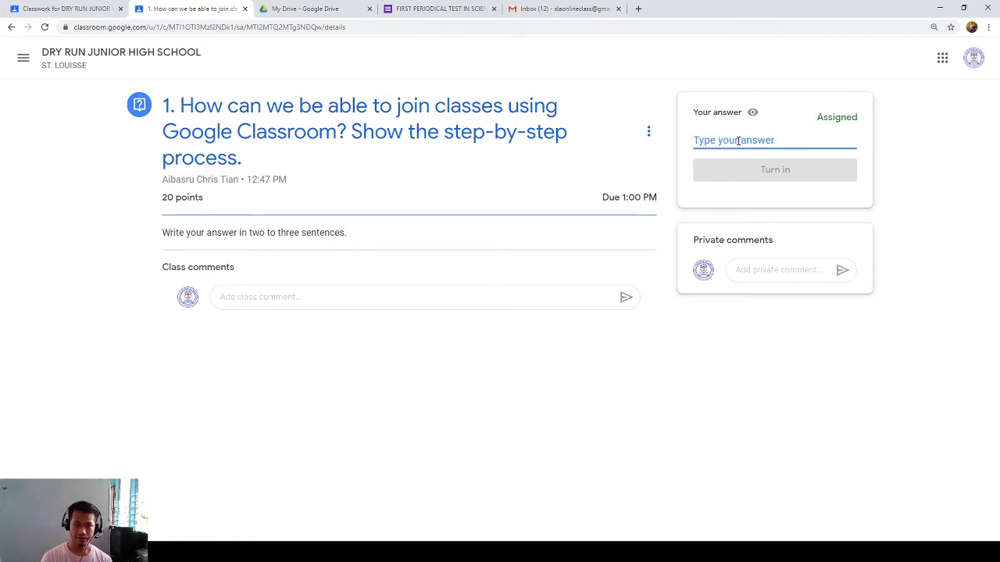
pyautogui.write('First, fgo')
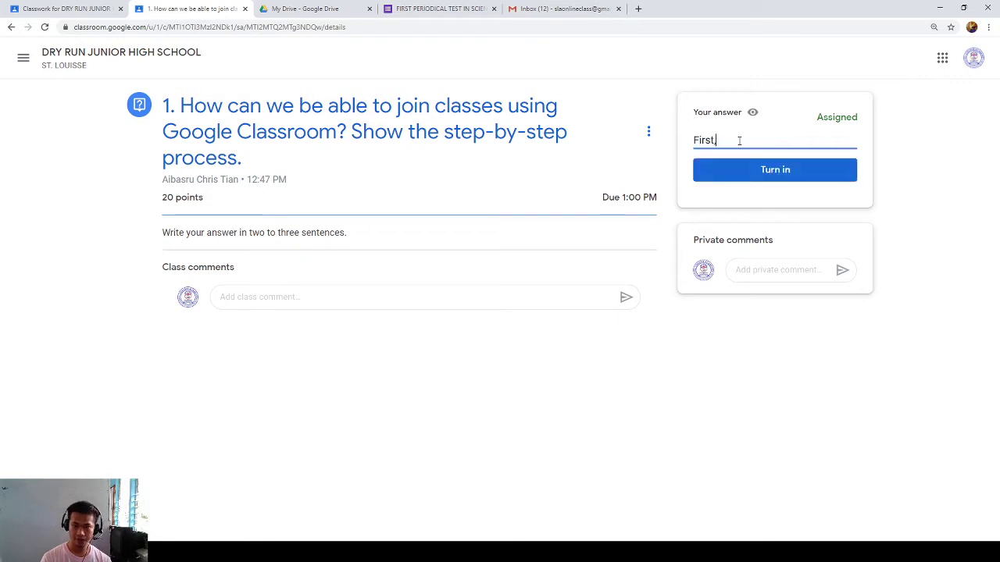
pyautogui.press('BackSpace')
pyautogui.press('BackSpace')
pyautogui.press('BackSpace')
pyautogui.write('oo to google classr')
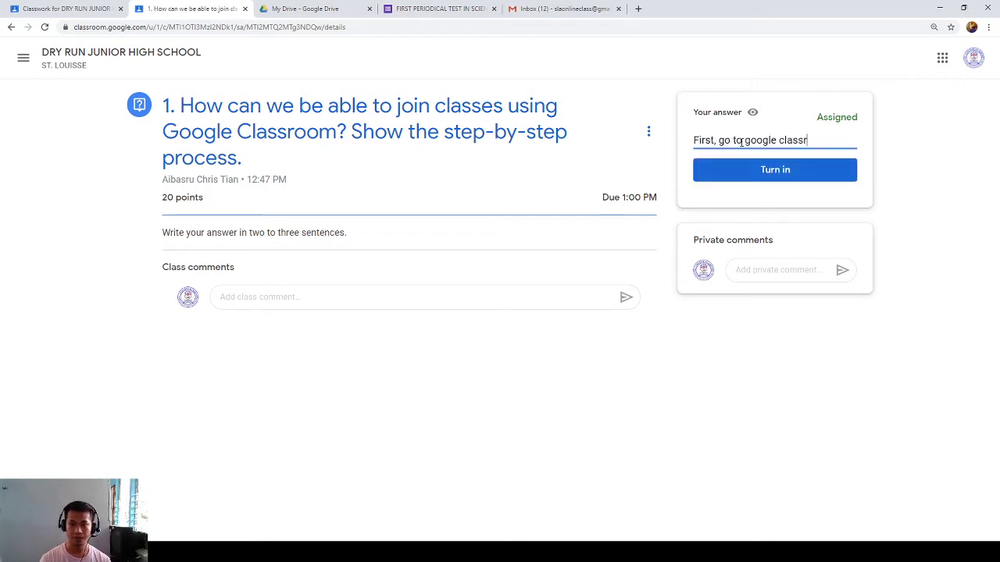
pyautogui.write('oom')
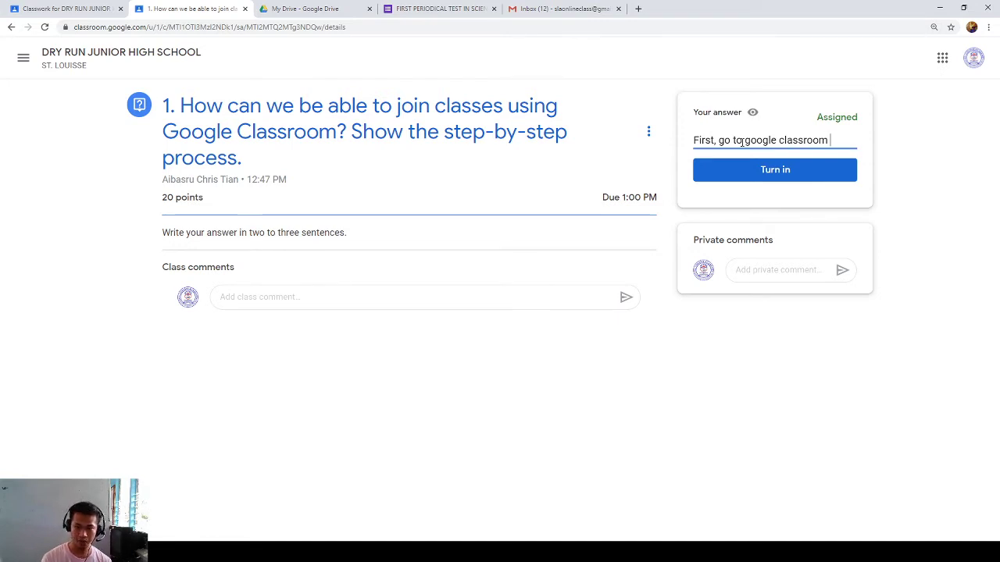
pyautogui.press('Return')
pyautogui.write('Clikc')
pyautogui.press('BackSpace')
pyautogui.press('BackSpace')
pyautogui.write('ck j')
pyautogui.press('BackSpace')
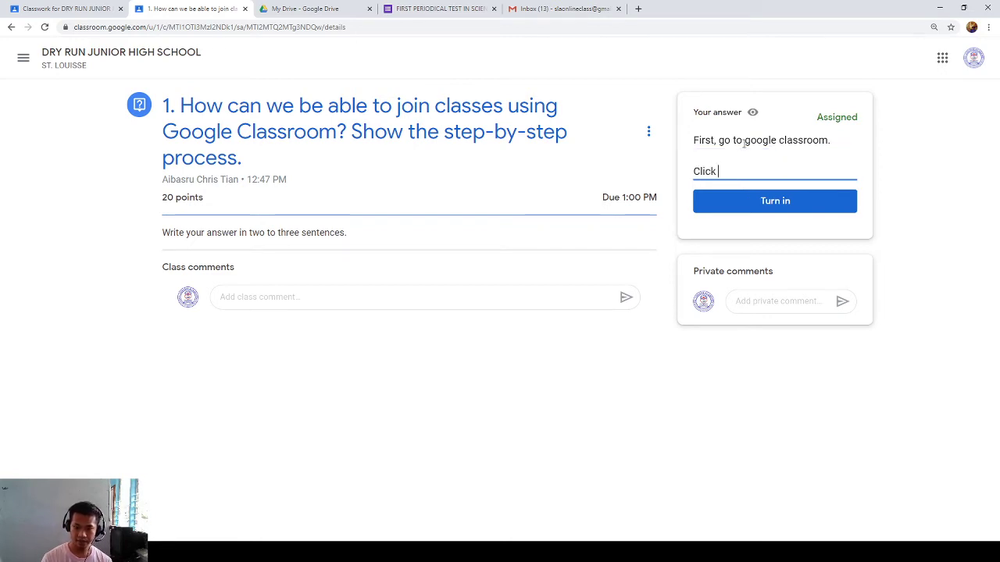
pyautogui.write('jpin')
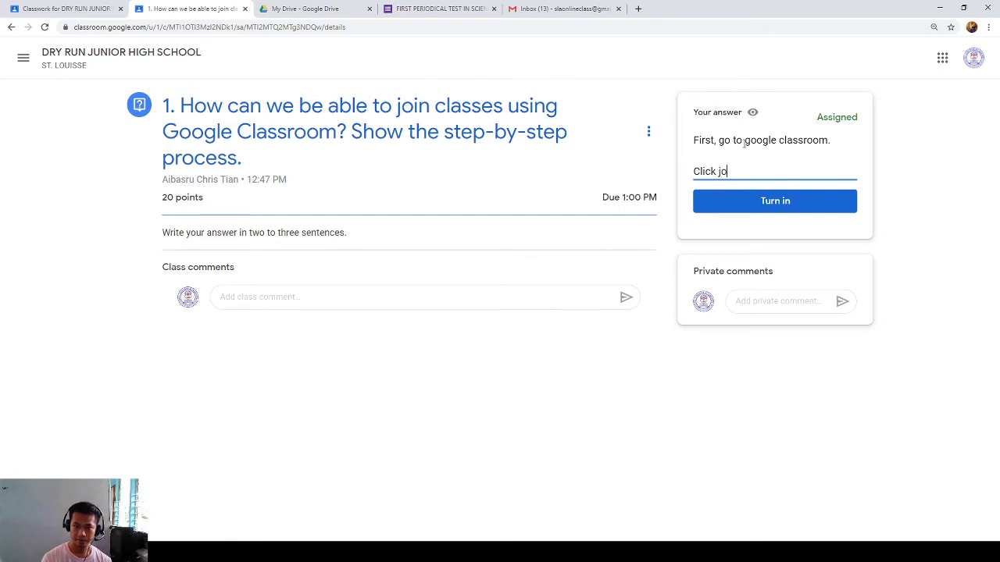
pyautogui.write('lass')
pyautogui.press('BackSpace')
pyautogui.press('BackSpace')
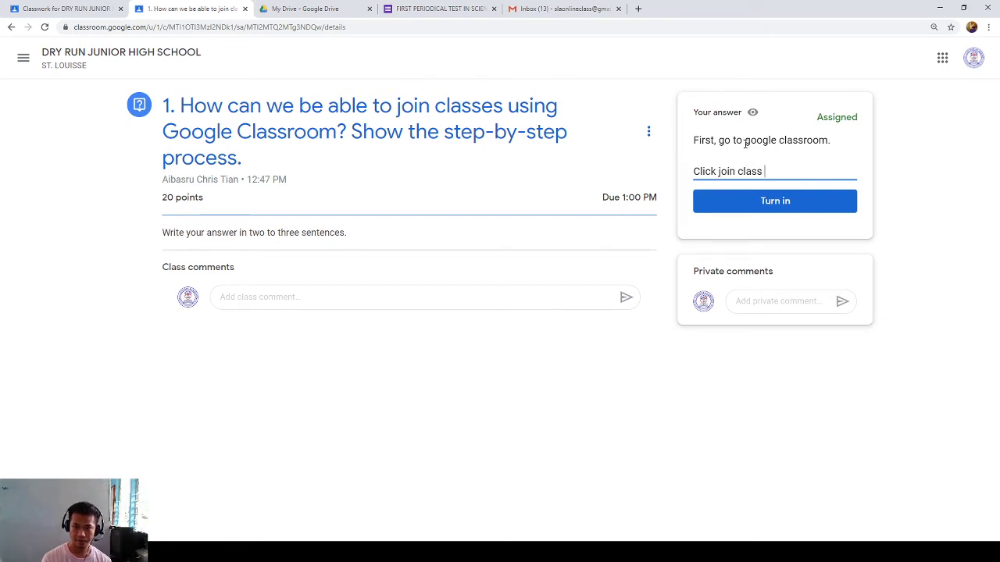
pyautogui.write('ss')
pyautogui.press('Return')
pyautogui.write('enter cla')
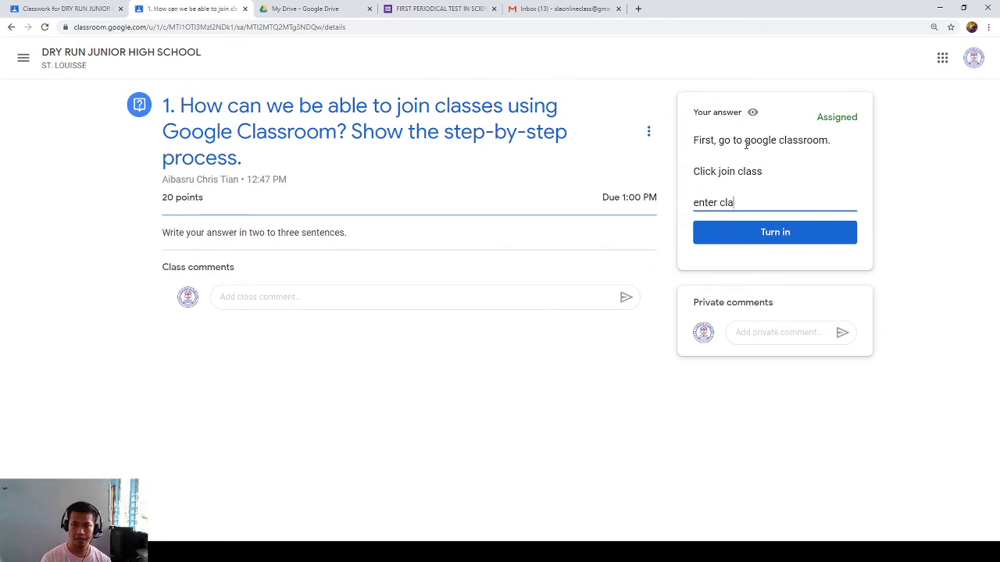
pyautogui.write('ss code.')
# - Add '(classroom.google.com)' after the first line of the answer
pyautogui.click(746, 149)
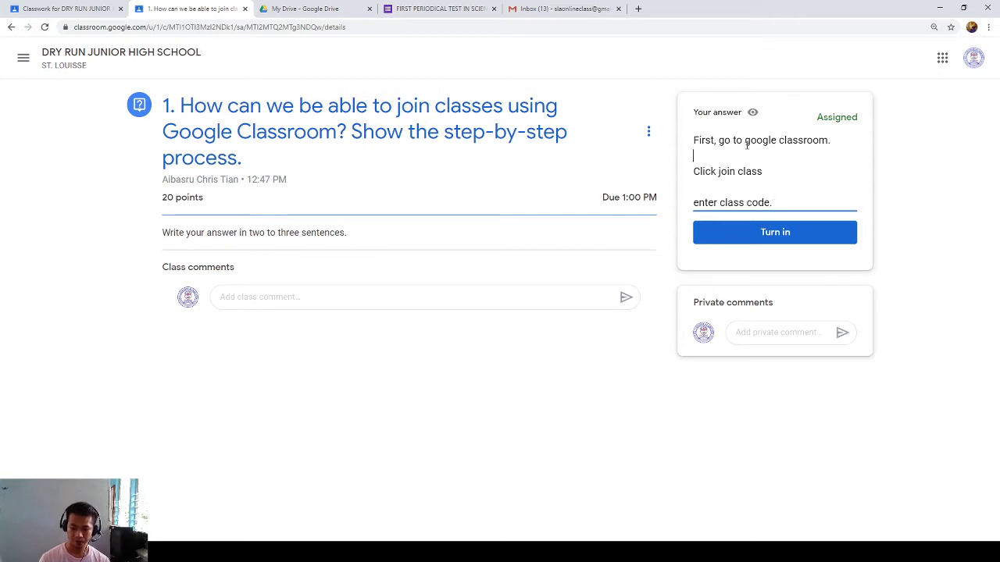
pyautogui.write('(colors')
pyautogui.press('BackSpace')
pyautogui.press('BackSpace')
pyautogui.press('BackSpace')
pyautogui.press('BackSpace')
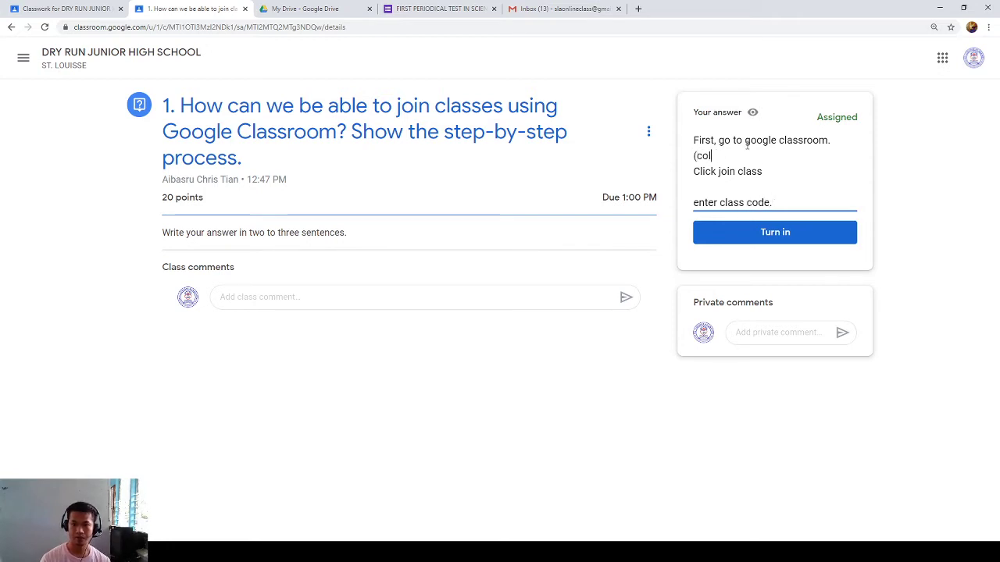
pyautogui.press('BackSpace')
pyautogui.press('BackSpace')
pyautogui.write('lassroom')
pyautogui.press('BackSpace')
pyautogui.press('BackSpace')
pyautogui.press('BackSpace')
pyautogui.press('BackSpace')
pyautogui.write('room. goog')
pyautogui.click(749, 155)
pyautogui.press('BackSpace')
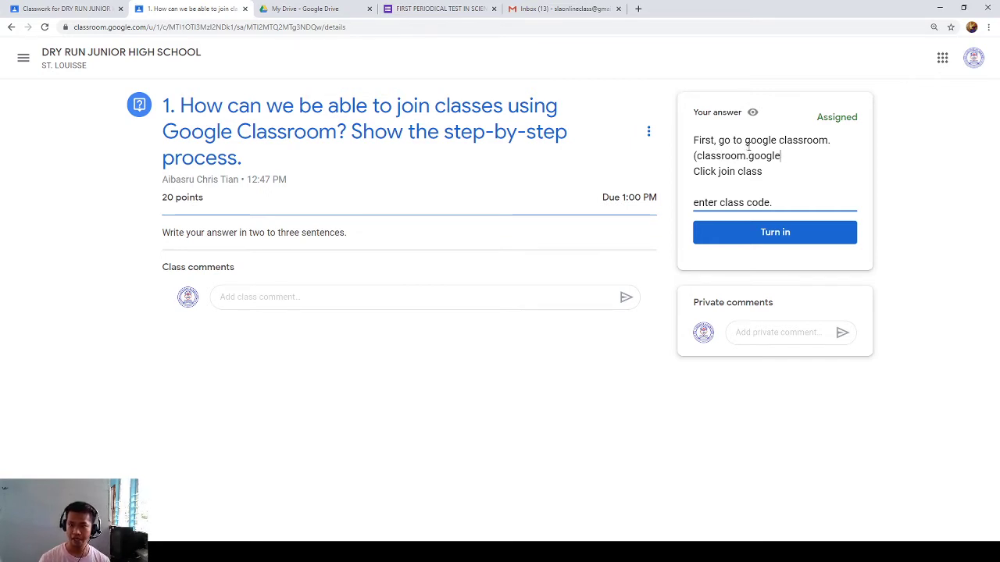
pyautogui.write('.com')
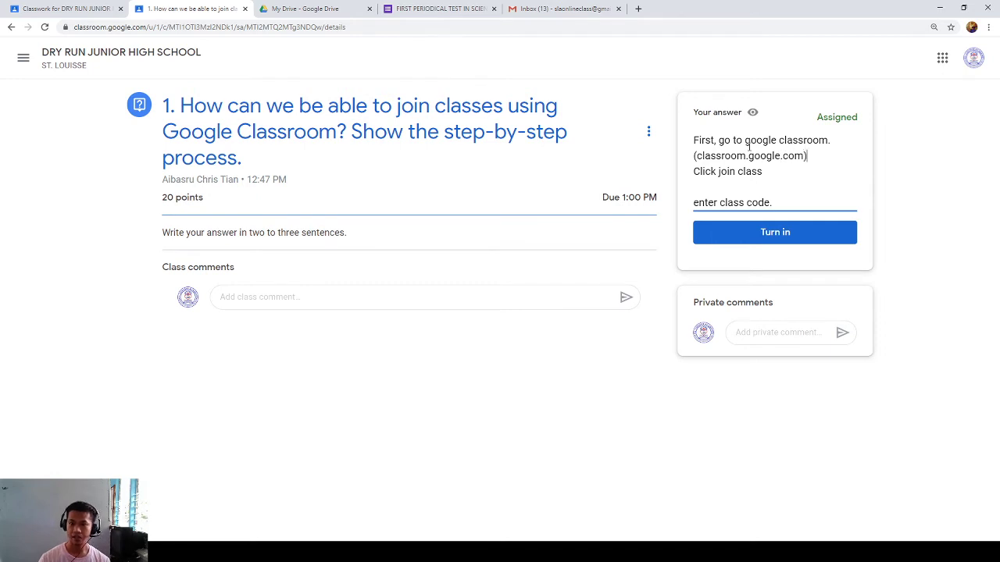
pyautogui.write(')')
pyautogui.press('Return')
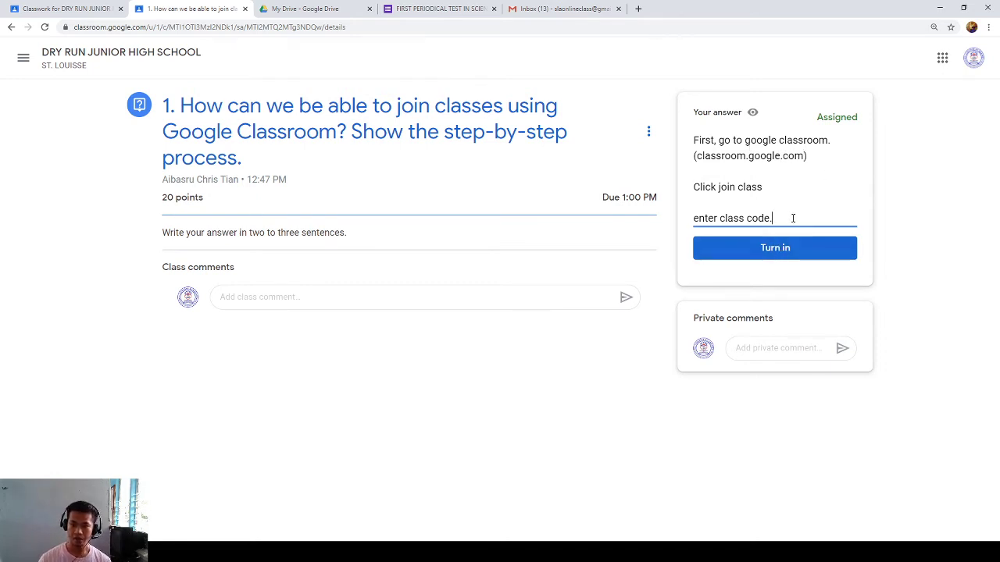
# - Turn in the answer, confirming in the Submit answer dialog
pyautogui.click(781, 250)
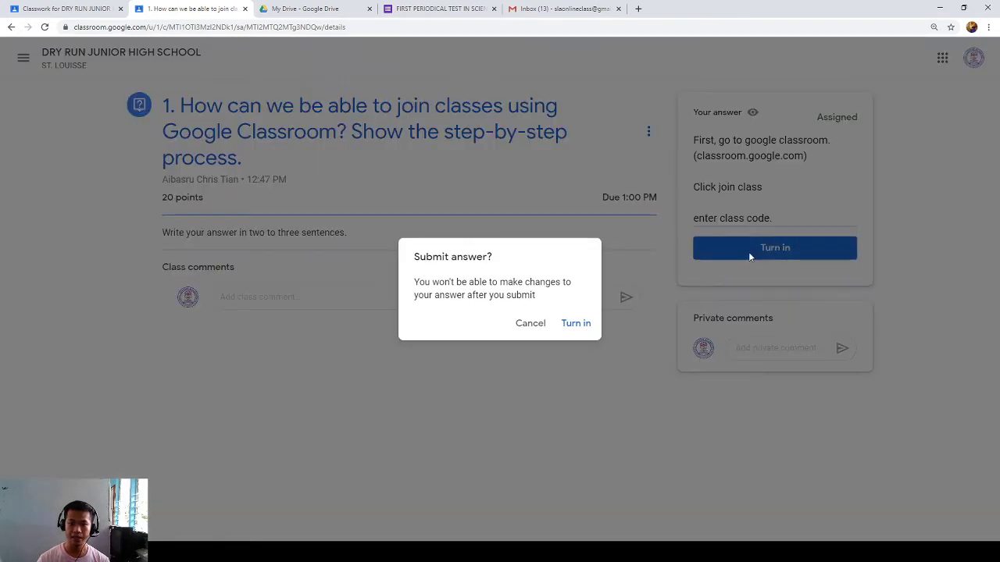
pyautogui.click(576, 324)
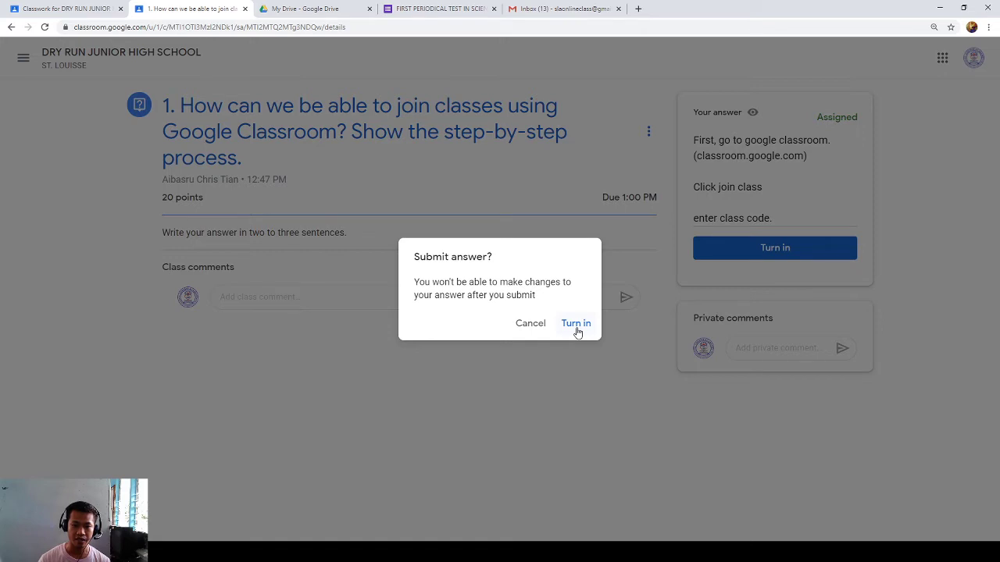
pyautogui.click(576, 324)
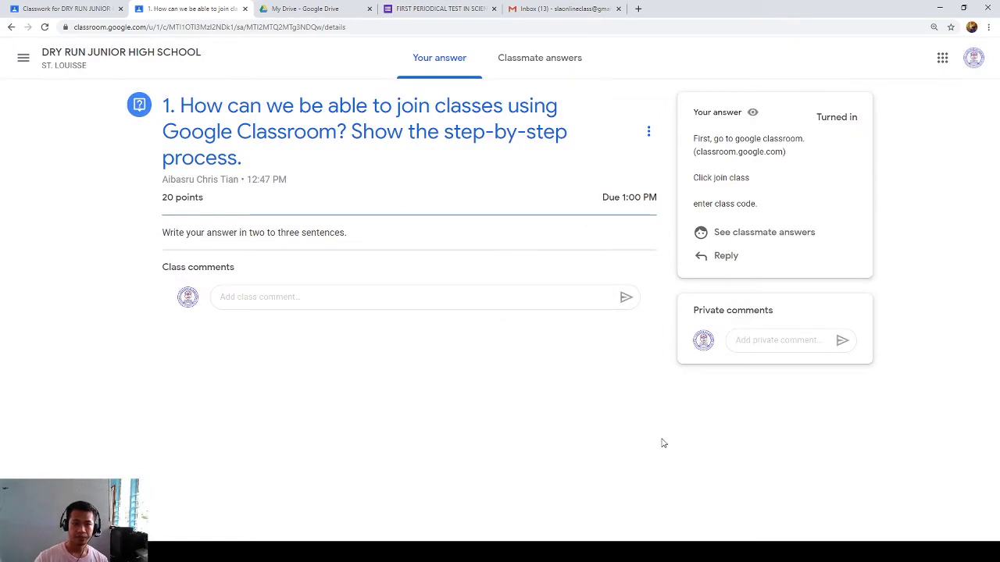
# - Discard a draft private comment and return to the teacher's refreshed Classwork page
pyautogui.click(779, 336)
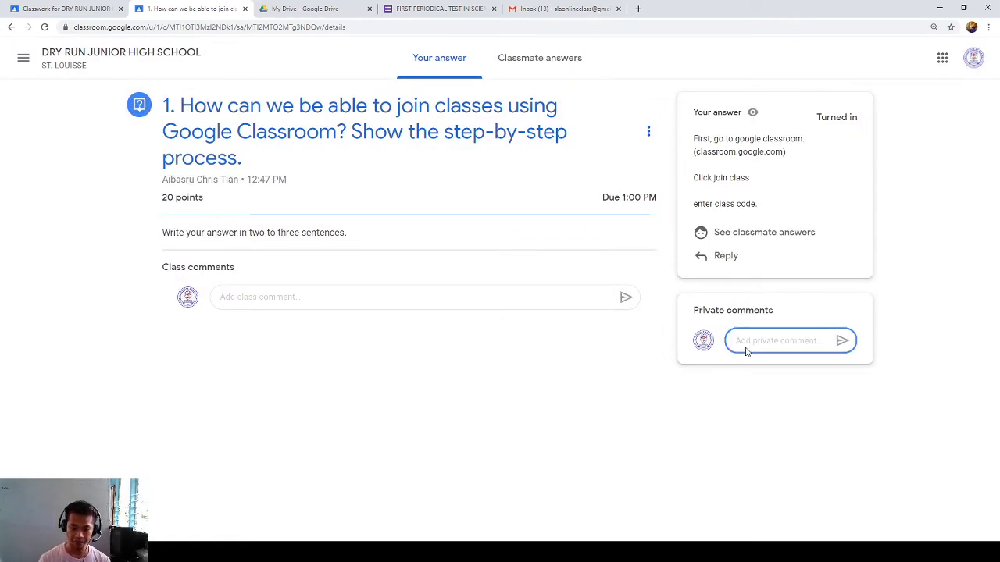
pyautogui.write('Conbg')
pyautogui.press('BackSpace')
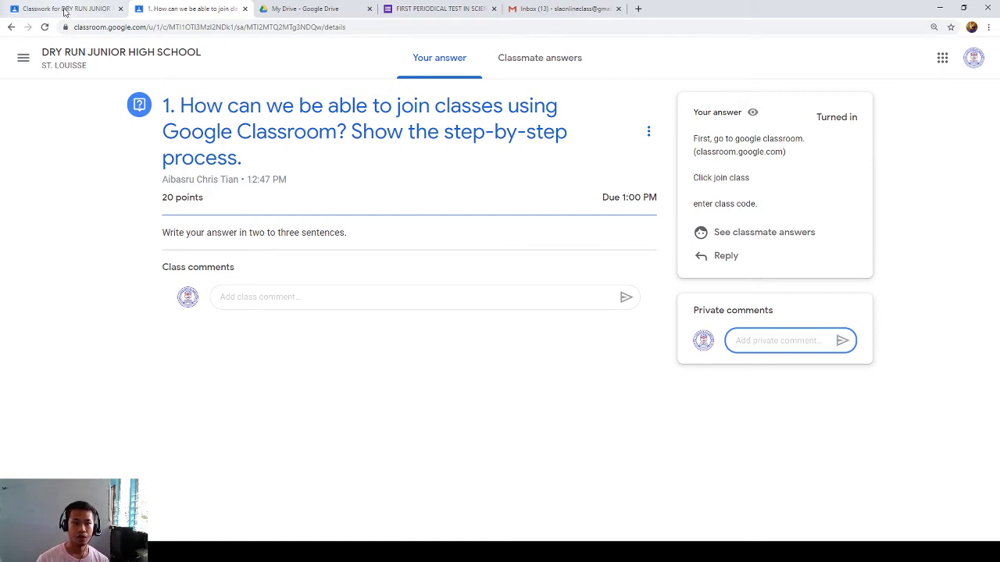
pyautogui.click(66, 9)
pyautogui.click(425, 190)
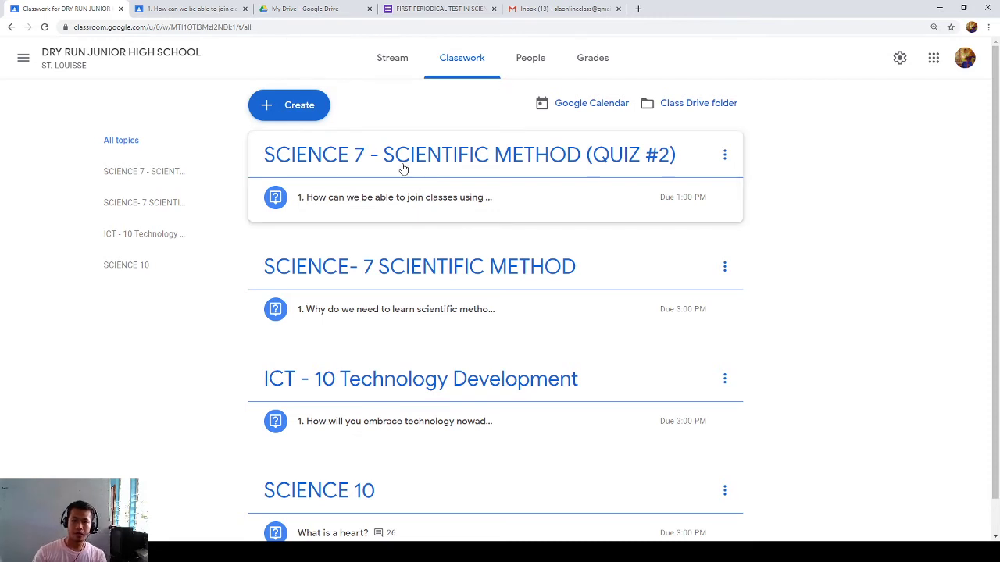
# - In the SCIENCE 7 question's Turned in list, enter a grade of 20 and confirm Return
pyautogui.click(402, 164)
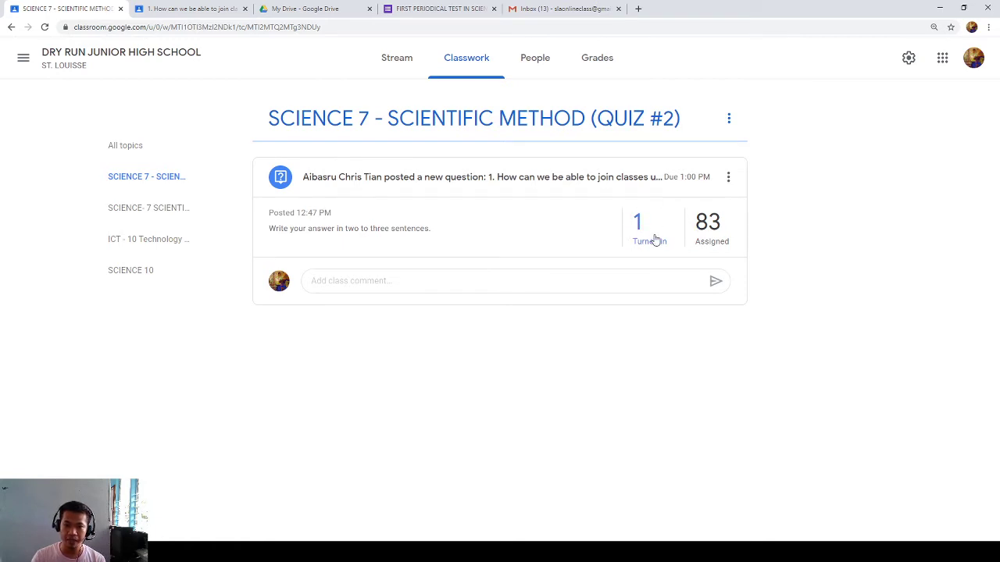
pyautogui.click(654, 239)
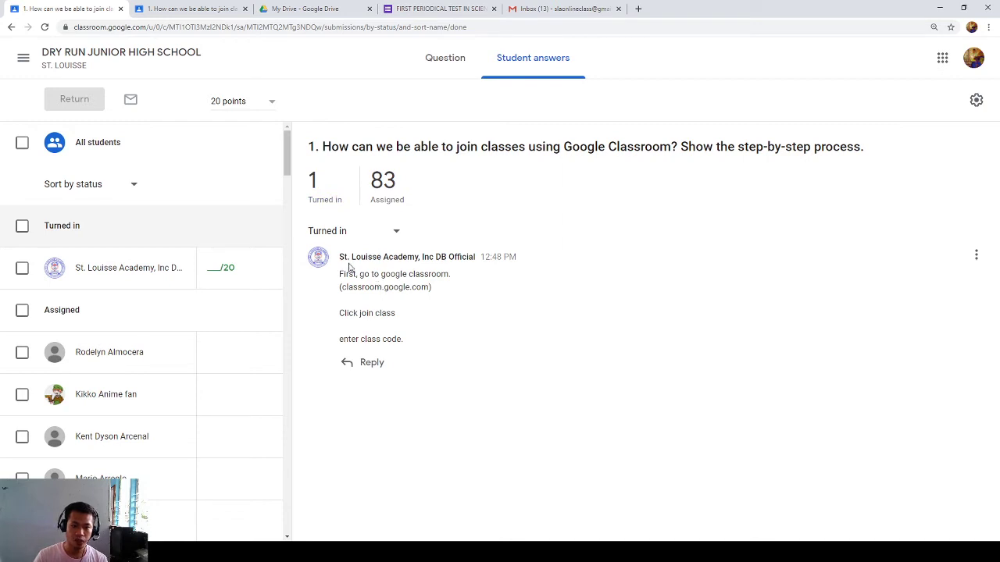
pyautogui.click(219, 267)
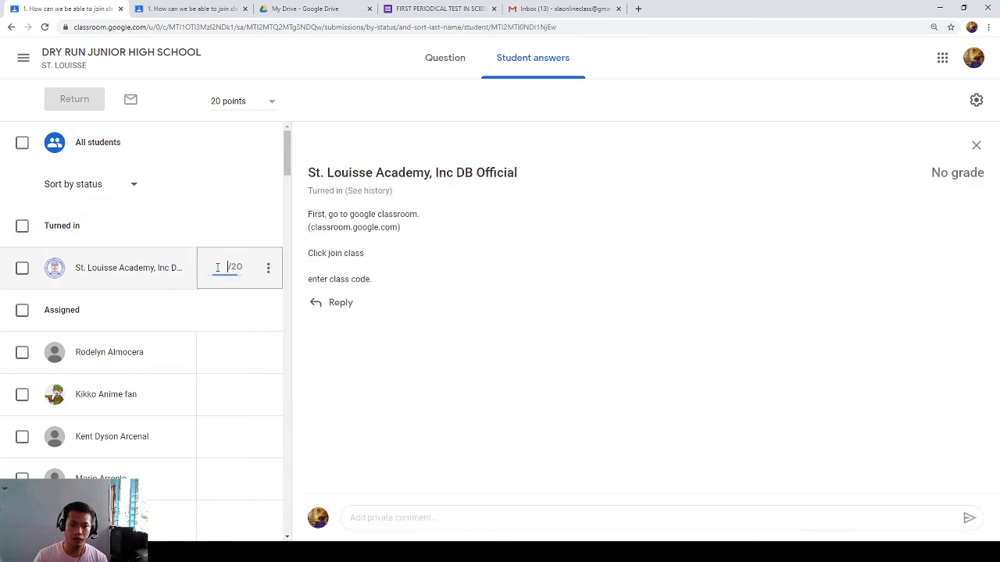
pyautogui.write('20')
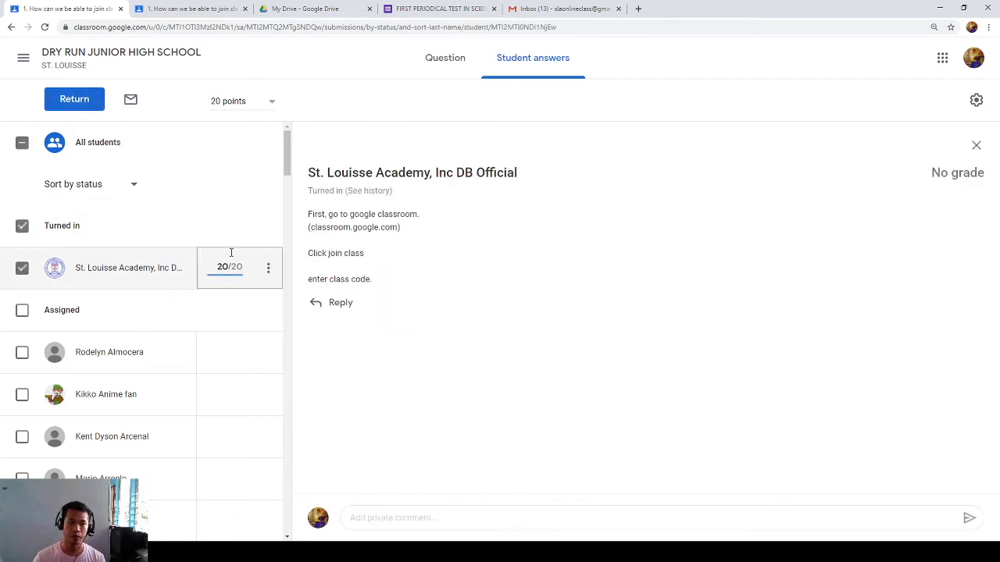
pyautogui.click(453, 364)
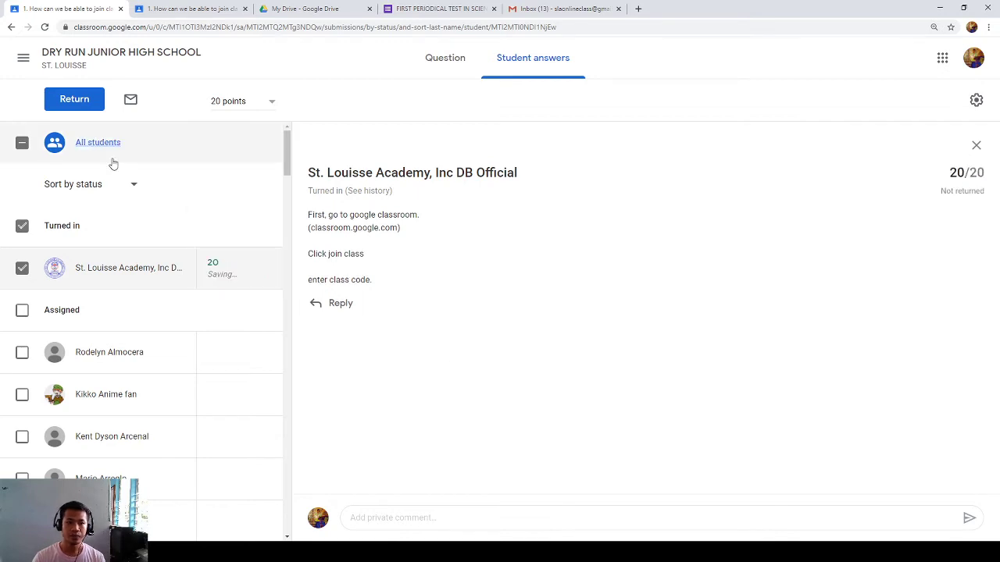
pyautogui.click(76, 106)
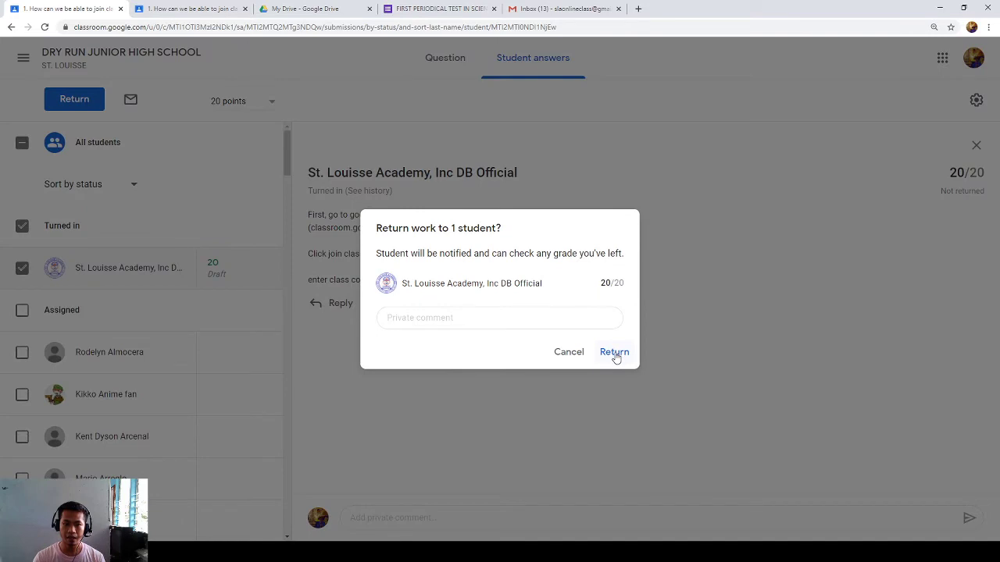
pyautogui.click(614, 353)
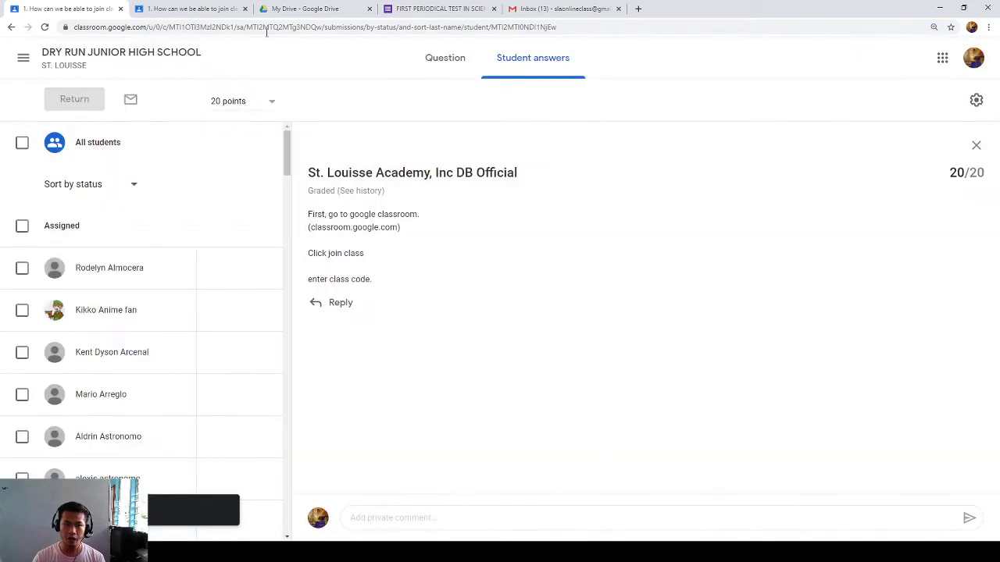
# - On the student's question page, check the Graded 20/20 status and view Classmate answers
pyautogui.click(192, 8)
pyautogui.click(632, 358)
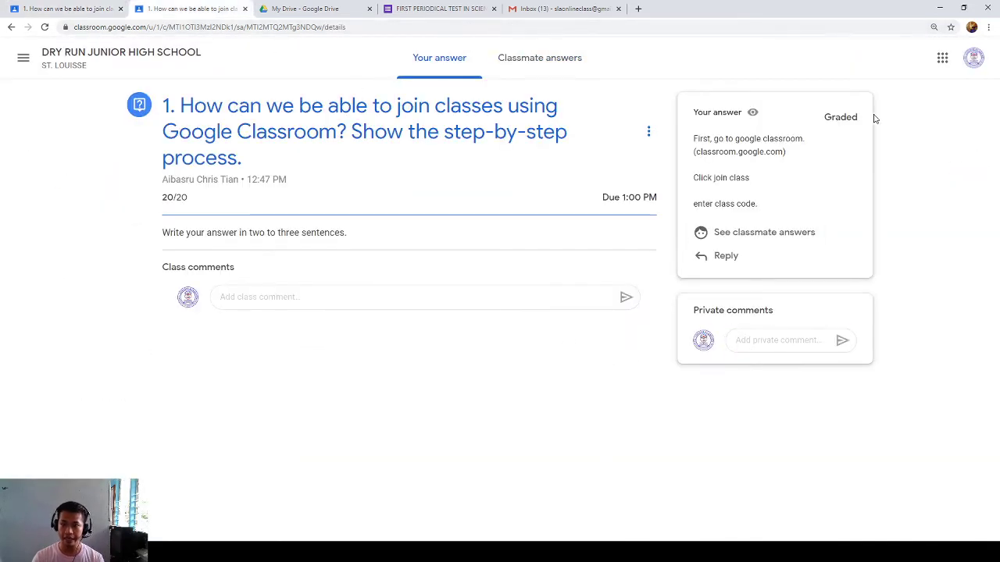
pyautogui.doubleClick(841, 118)
pyautogui.click(836, 117)
pyautogui.doubleClick(836, 117)
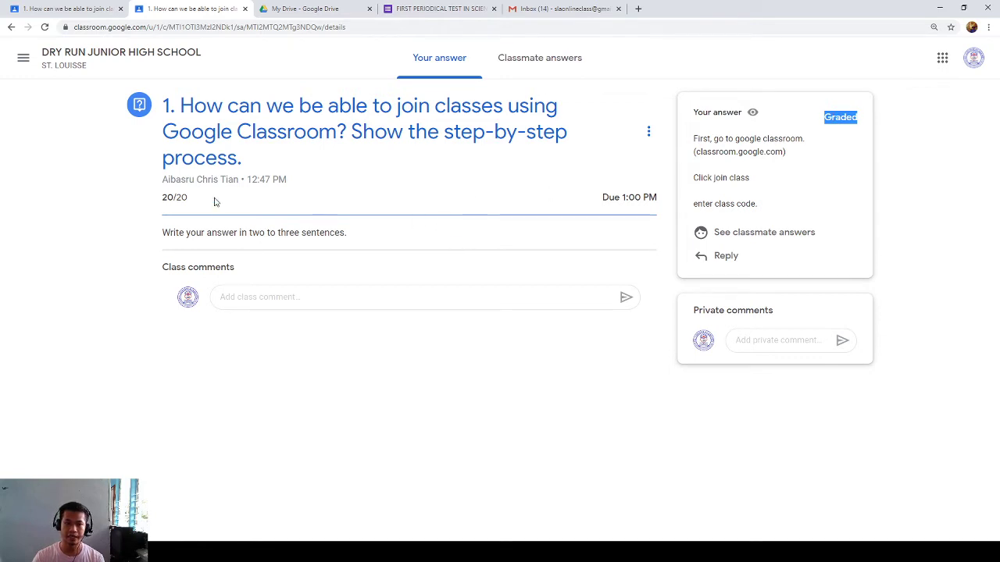
pyautogui.click(201, 268)
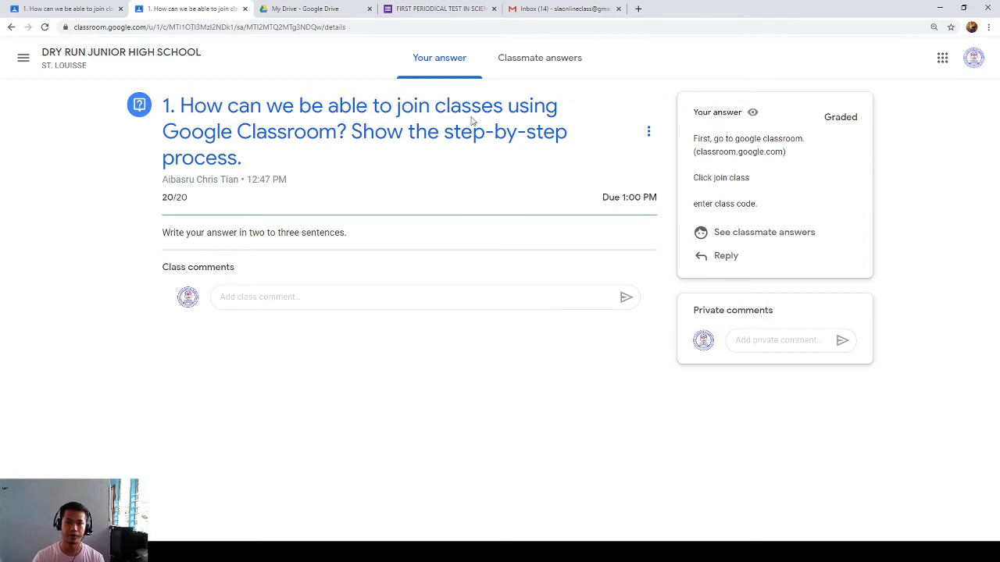
pyautogui.click(517, 58)
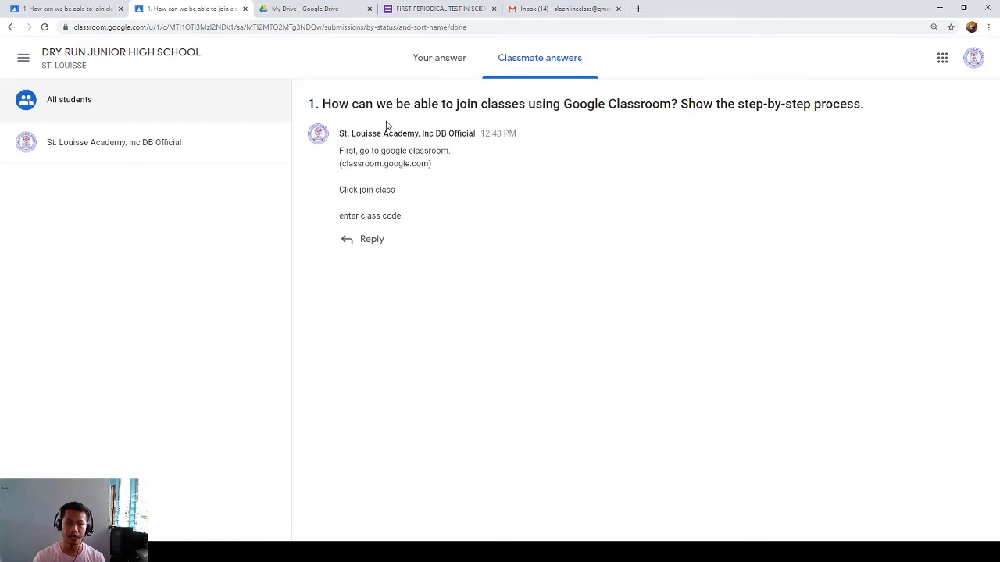
pyautogui.click(446, 58)
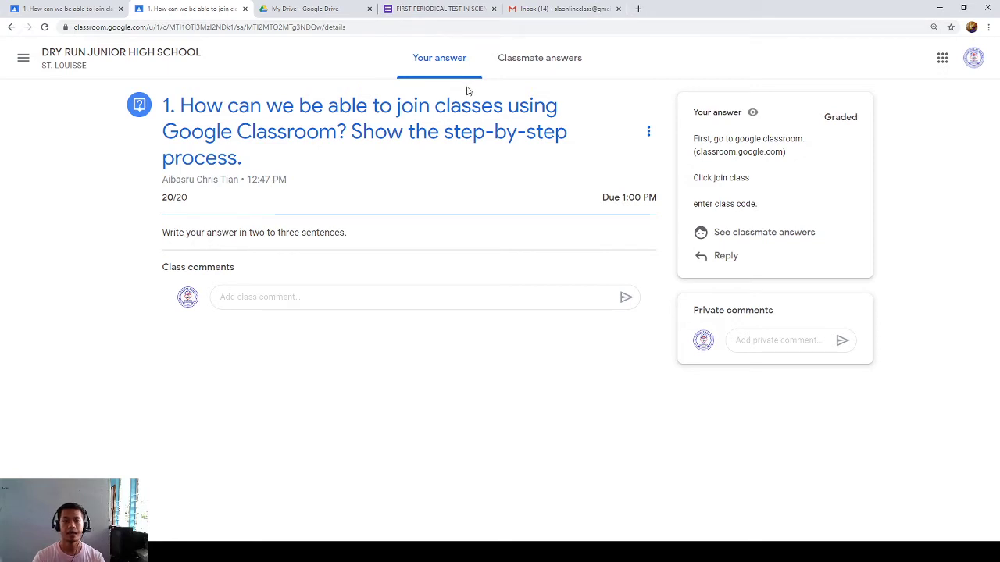
pyautogui.click(63, 8)
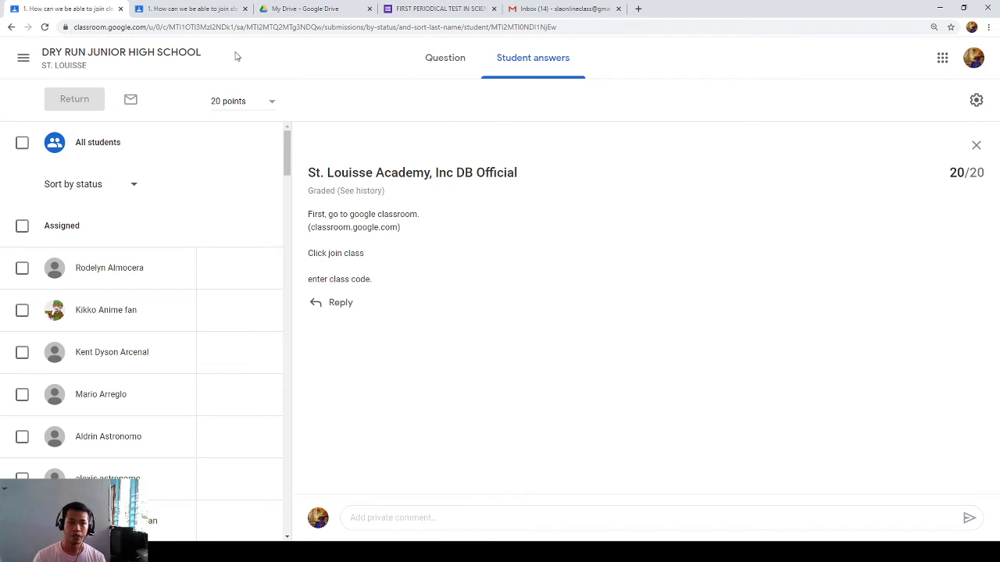
pyautogui.click(196, 8)
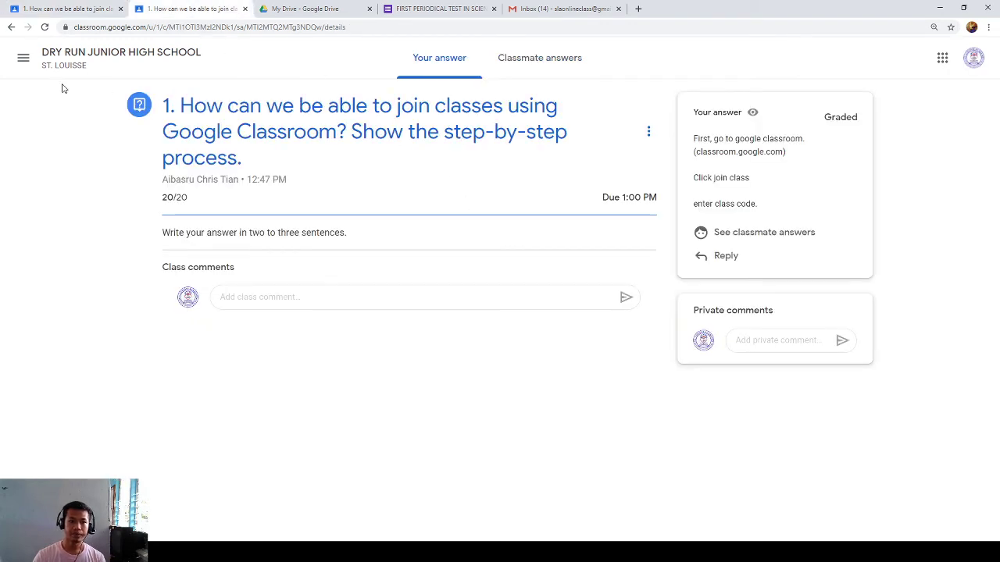
pyautogui.click(75, 54)
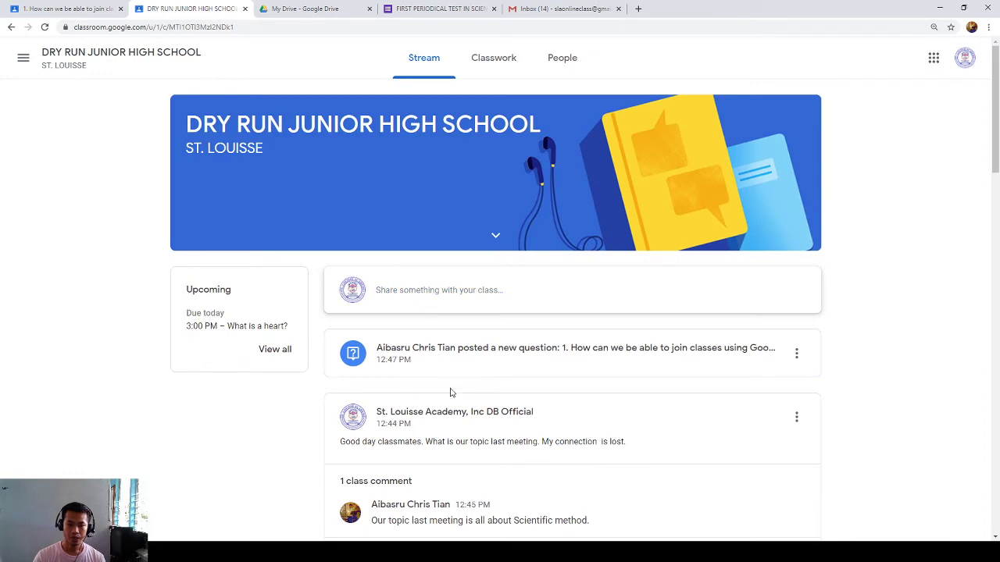
pyautogui.scroll(-1, 451, 394)
pyautogui.scroll(1, 430, 359)
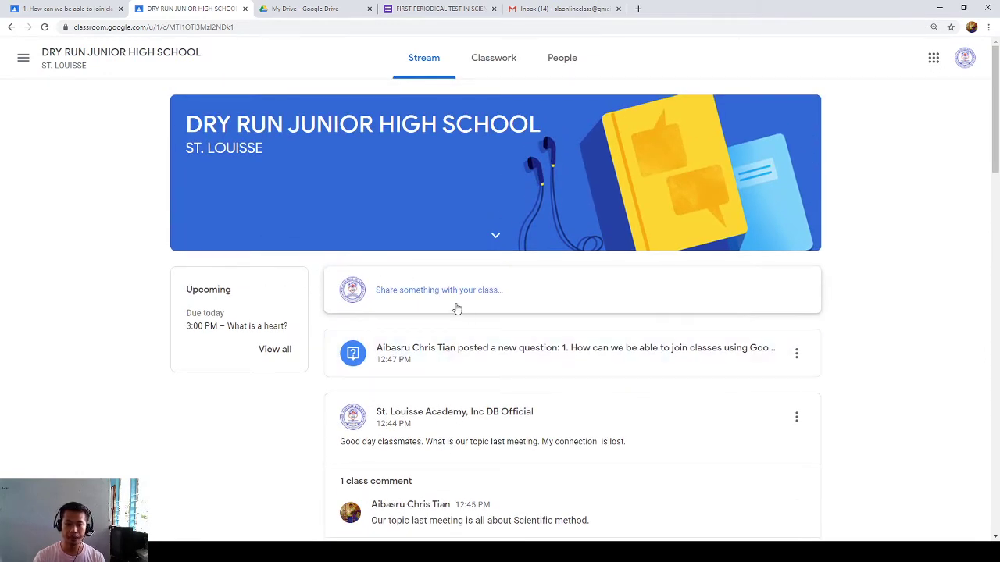
pyautogui.click(78, 9)
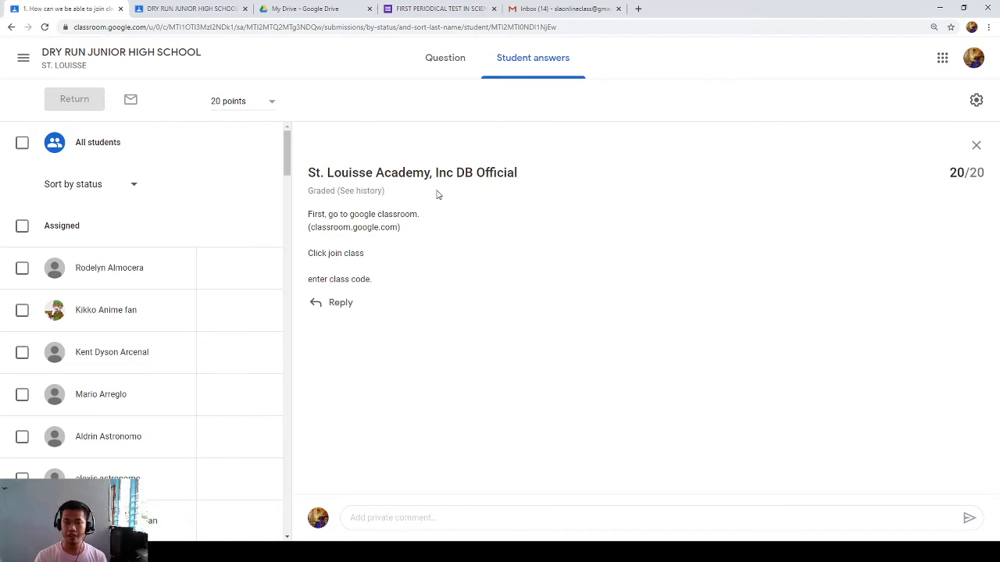
pyautogui.scroll(-8, 167, 383)
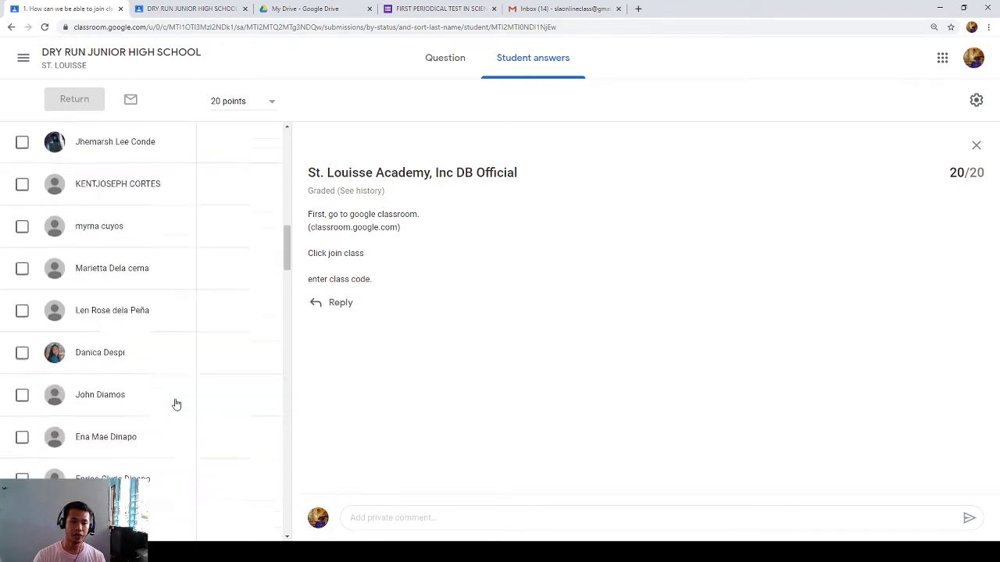
pyautogui.scroll(-15, 176, 404)
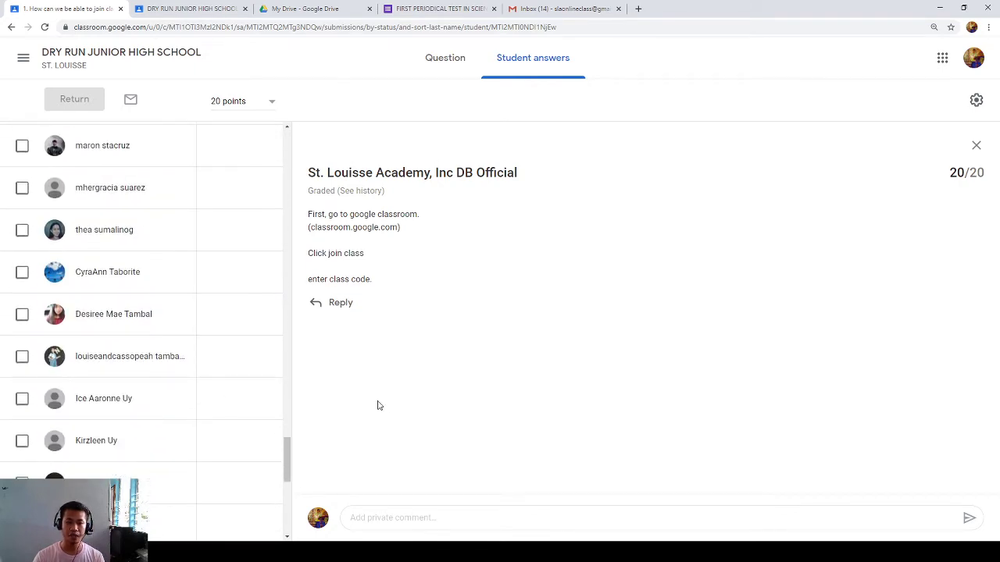
pyautogui.scroll(-7, 243, 417)
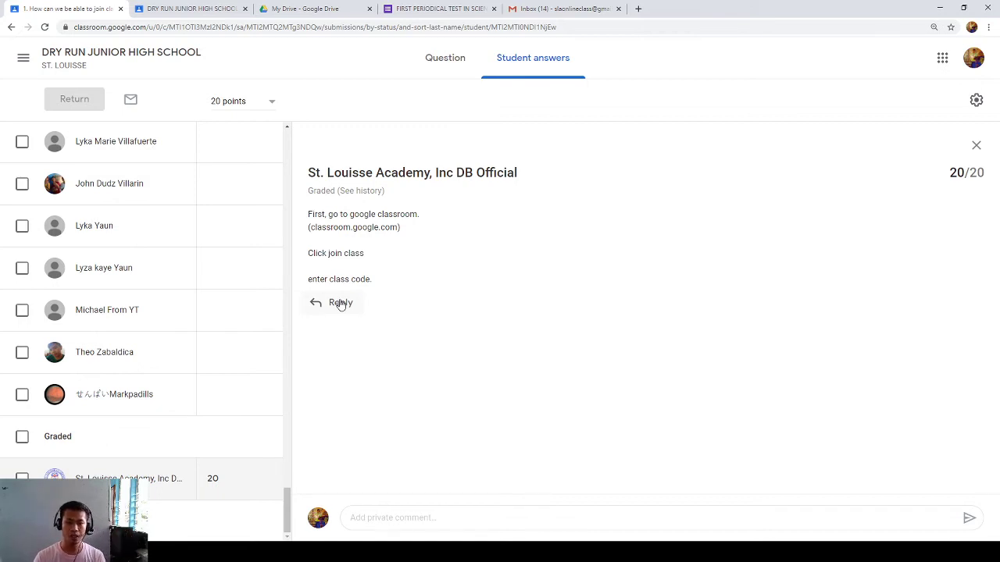
pyautogui.moveTo(365, 279); pyautogui.dragTo(310, 219)
pyautogui.click(312, 227)
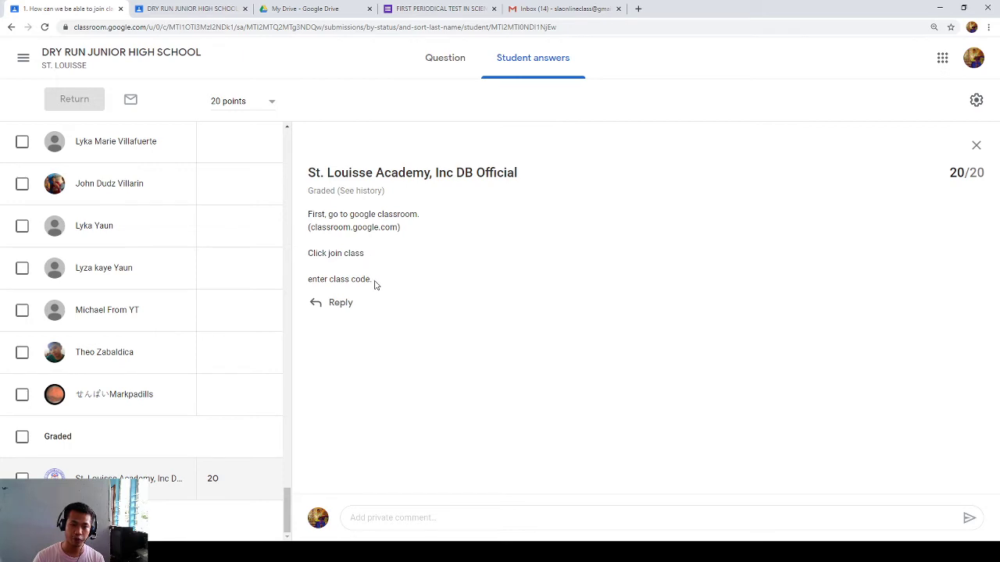
pyautogui.moveTo(373, 281); pyautogui.dragTo(310, 218)
pyautogui.click(316, 225)
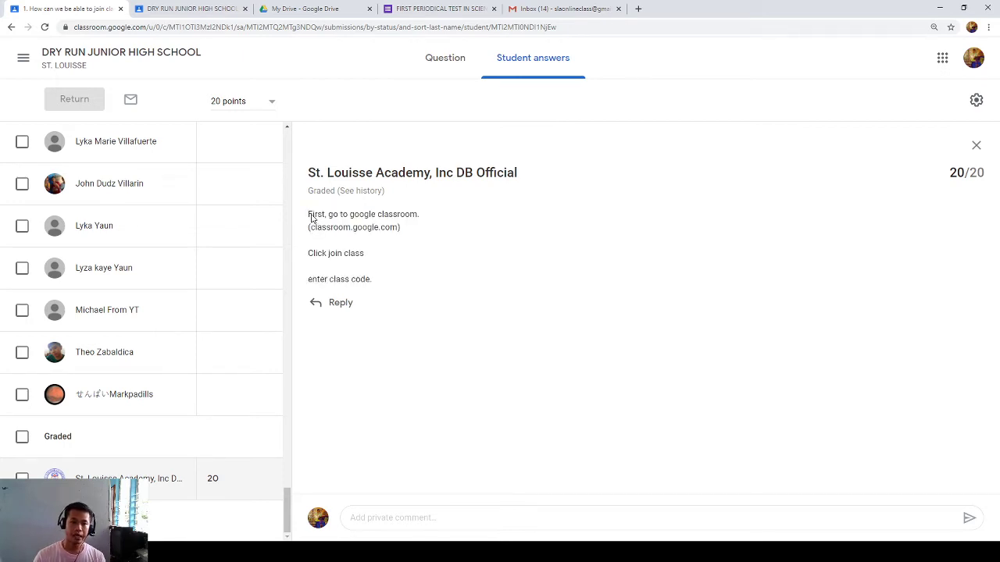
pyautogui.moveTo(311, 219); pyautogui.dragTo(335, 230)
pyautogui.click(364, 280)
pyautogui.click(310, 223)
pyautogui.click(335, 230)
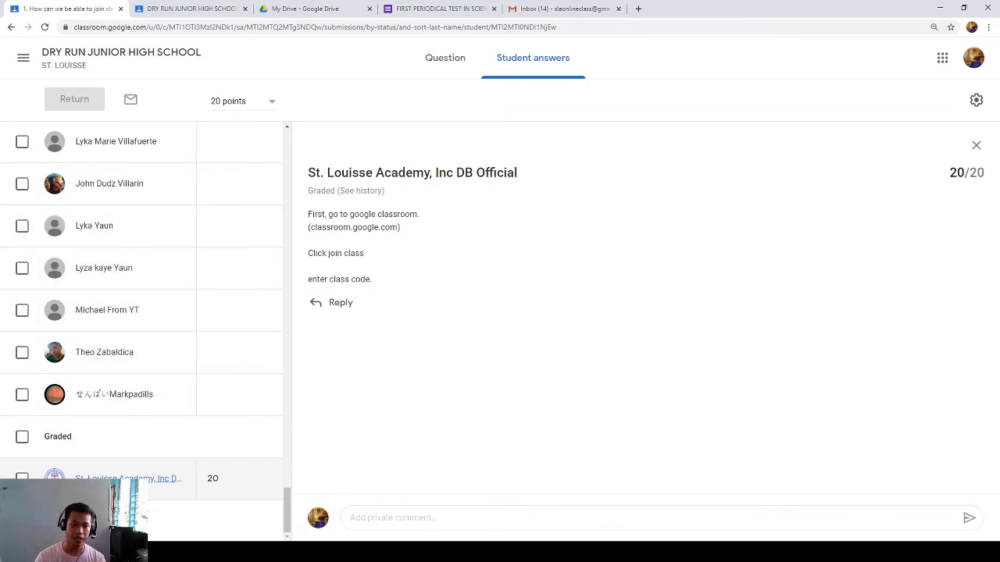
pyautogui.scroll(15, 98, 383)
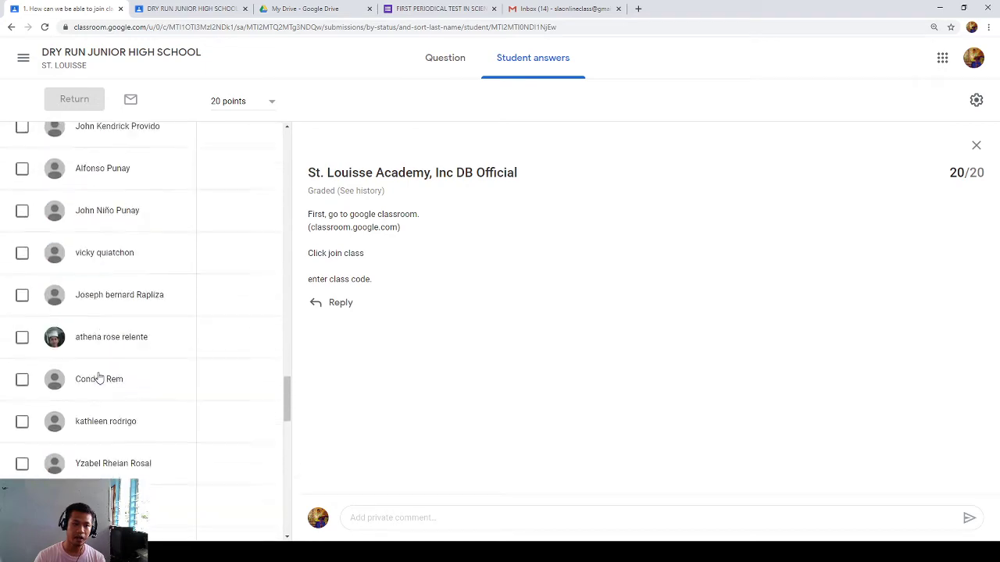
pyautogui.scroll(10, 97, 376)
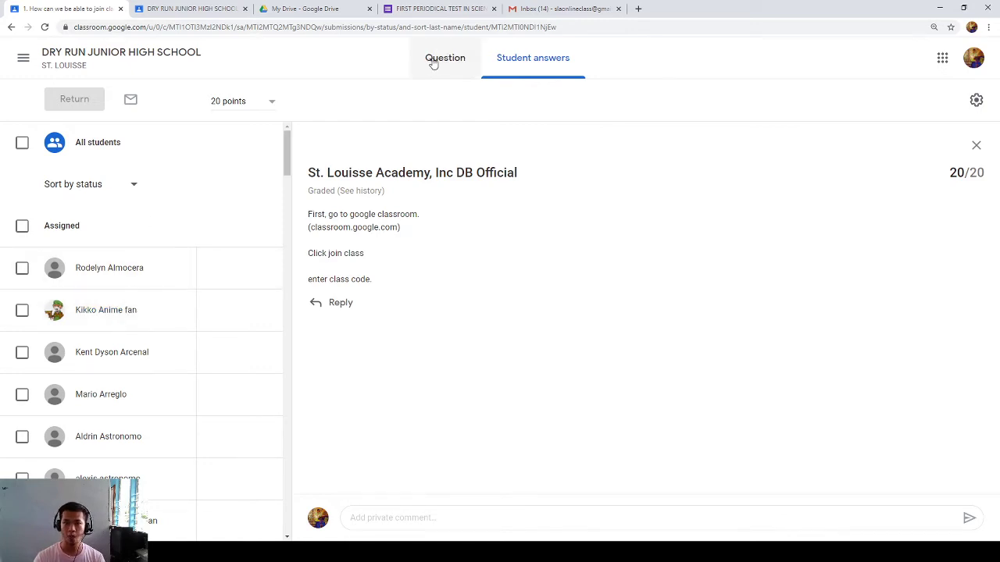
# - Show the question details, then open What is a heart? from the other tab's class stream
pyautogui.click(435, 64)
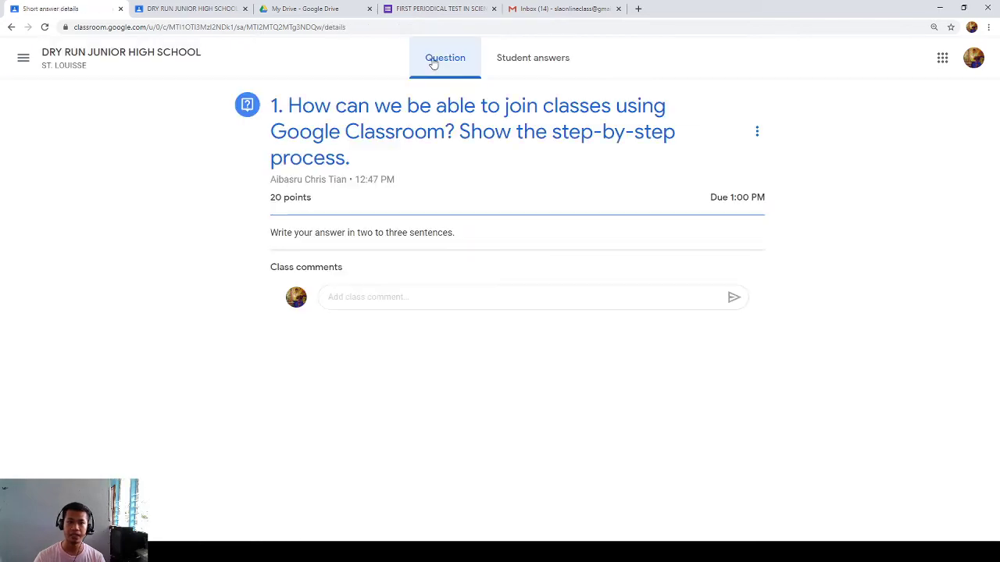
pyautogui.click(187, 6)
pyautogui.scroll(-3, 525, 426)
pyautogui.scroll(3, 525, 426)
pyautogui.scroll(-10, 453, 388)
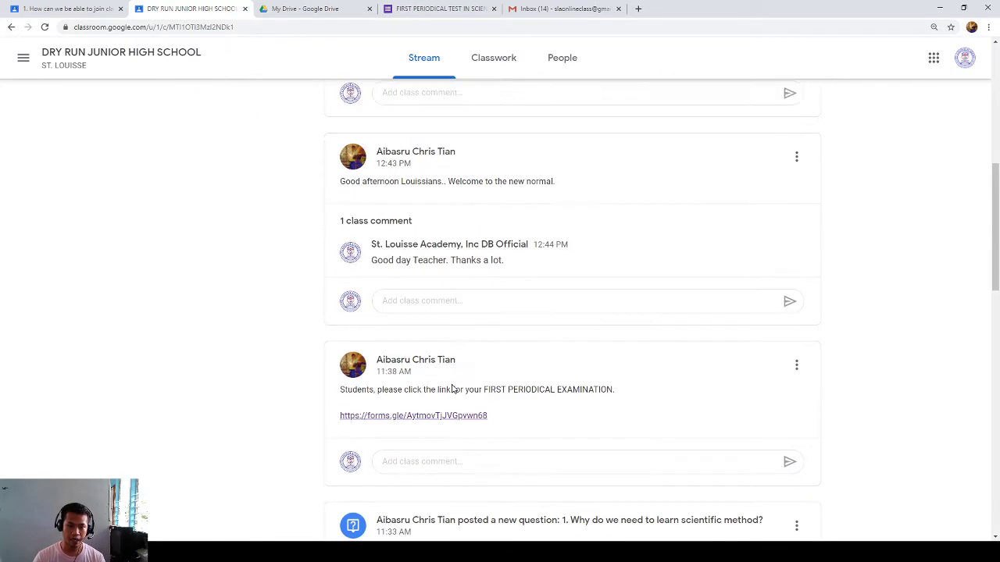
pyautogui.scroll(15, 452, 393)
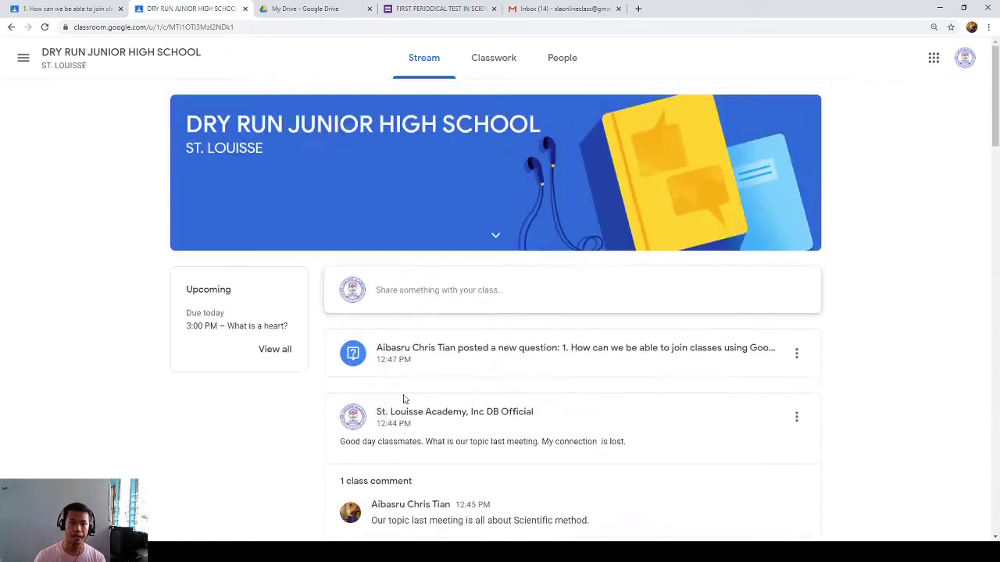
pyautogui.click(219, 328)
# - Review the What is a heart? page (5 points, due 3:00 PM) and its class comments
pyautogui.scroll(-10, 458, 286)
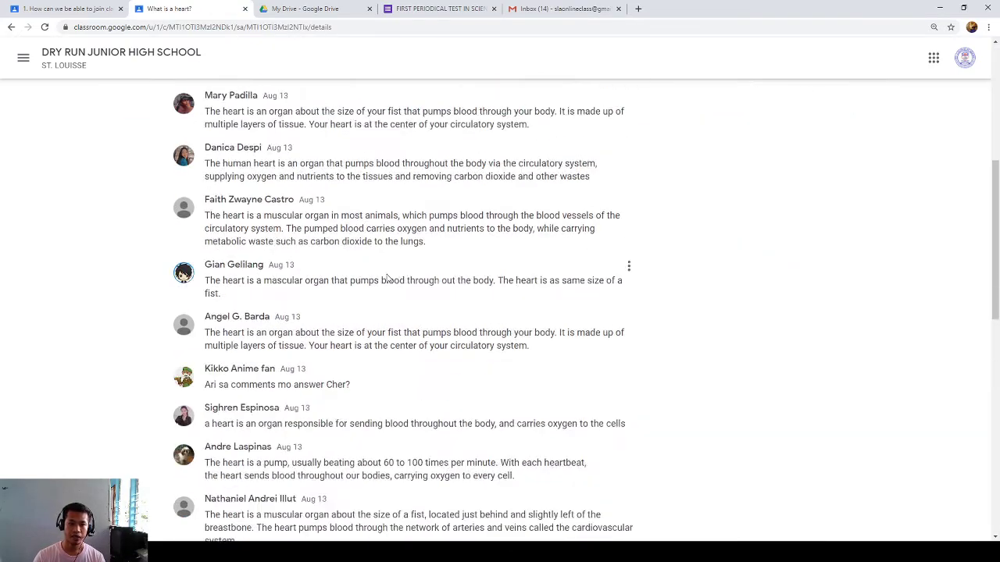
pyautogui.scroll(10, 373, 334)
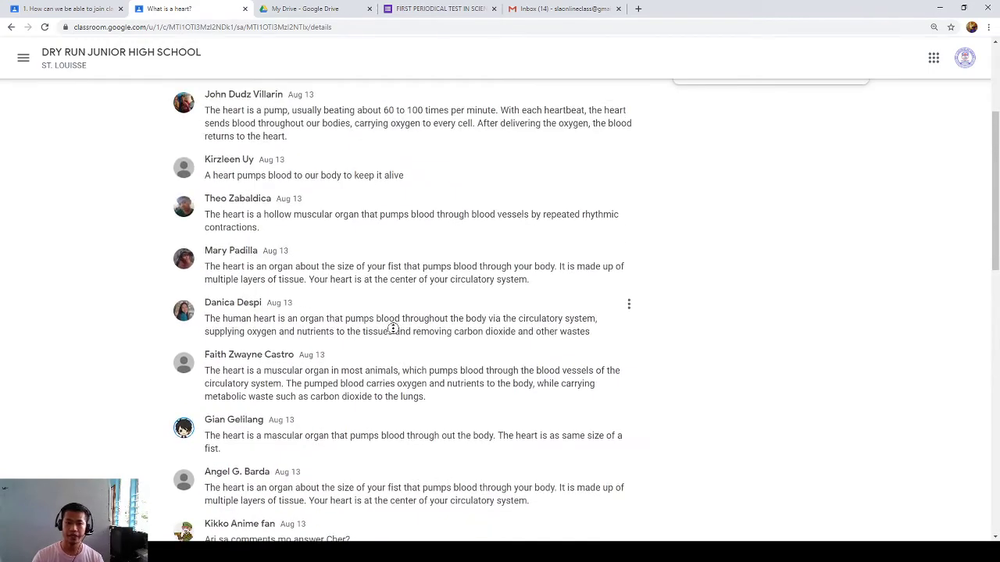
pyautogui.scroll(5, 337, 289)
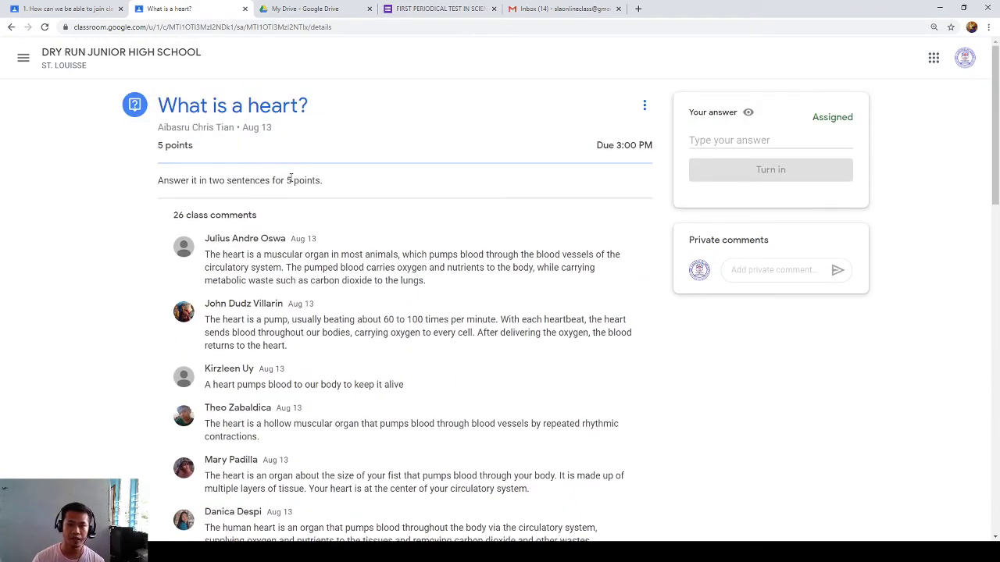
pyautogui.click(727, 139)
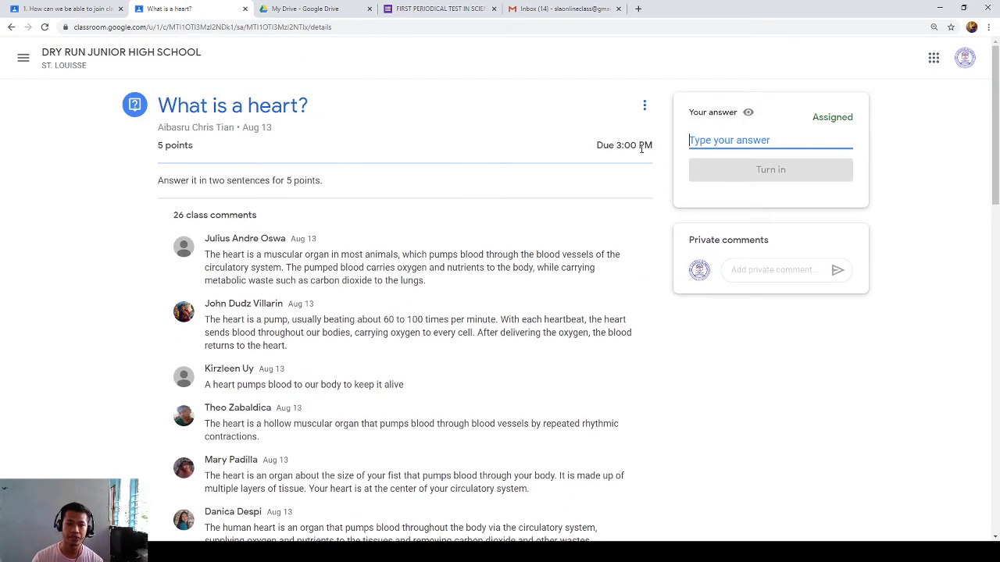
pyautogui.doubleClick(301, 255)
pyautogui.click(284, 267)
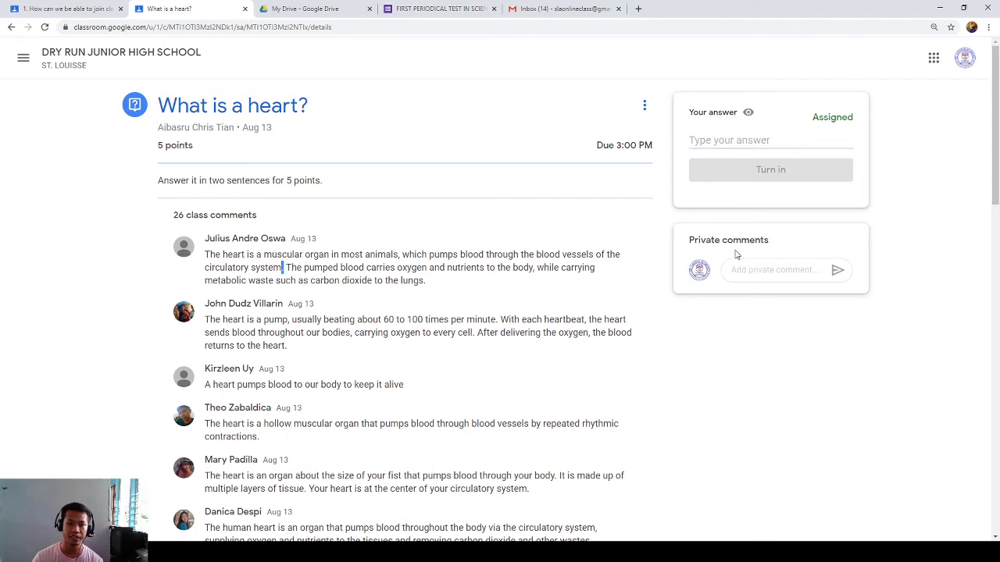
pyautogui.moveTo(266, 280); pyautogui.dragTo(629, 438)
pyautogui.click(651, 176)
pyautogui.click(693, 141)
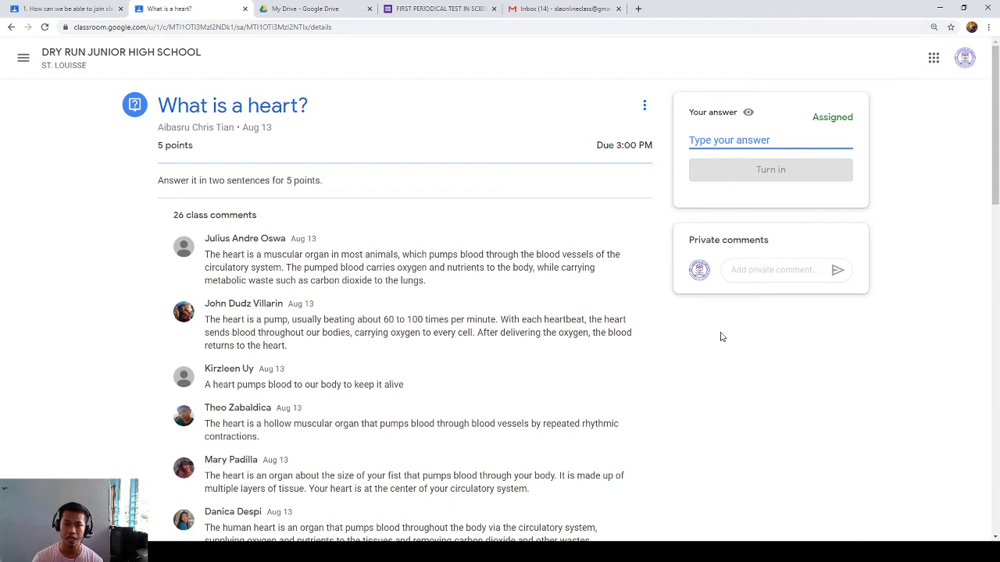
pyautogui.click(347, 316)
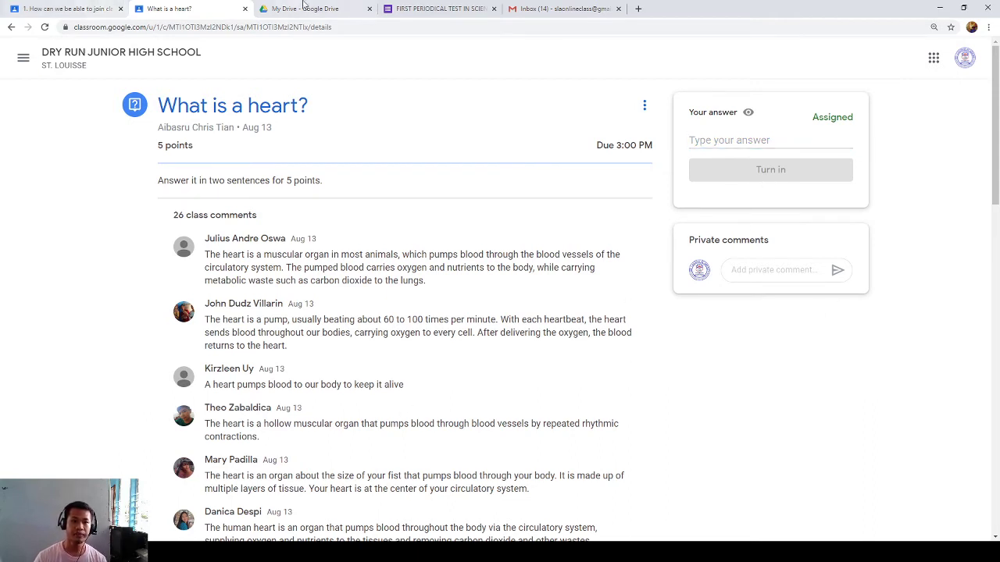
# - Return to the class stream, then review the FIRST PERIODICAL TEST IN SCIENCE 7 form's 54 responses
pyautogui.click(57, 9)
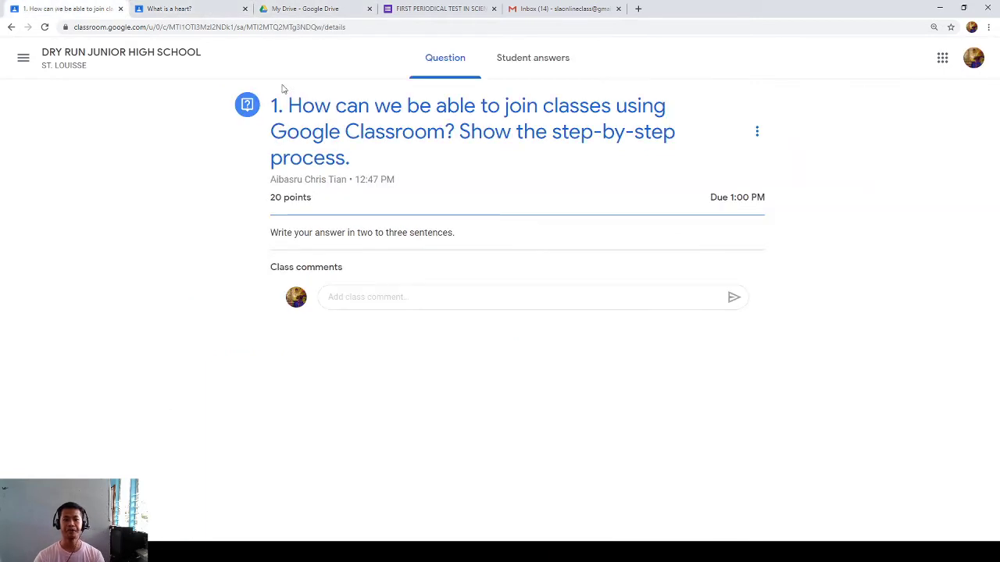
pyautogui.click(95, 59)
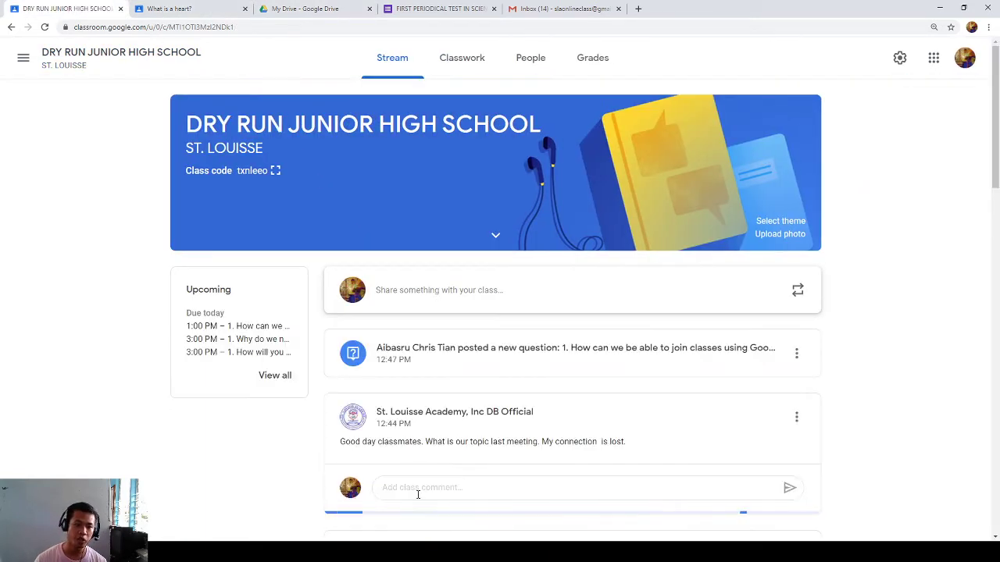
pyautogui.scroll(-3, 419, 499)
pyautogui.scroll(4, 418, 494)
pyautogui.click(457, 8)
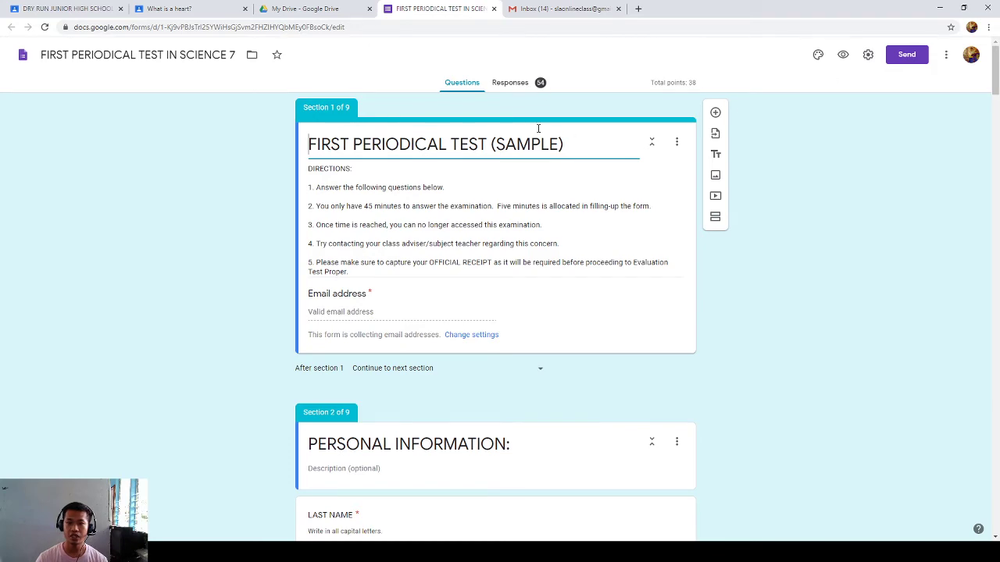
pyautogui.click(517, 84)
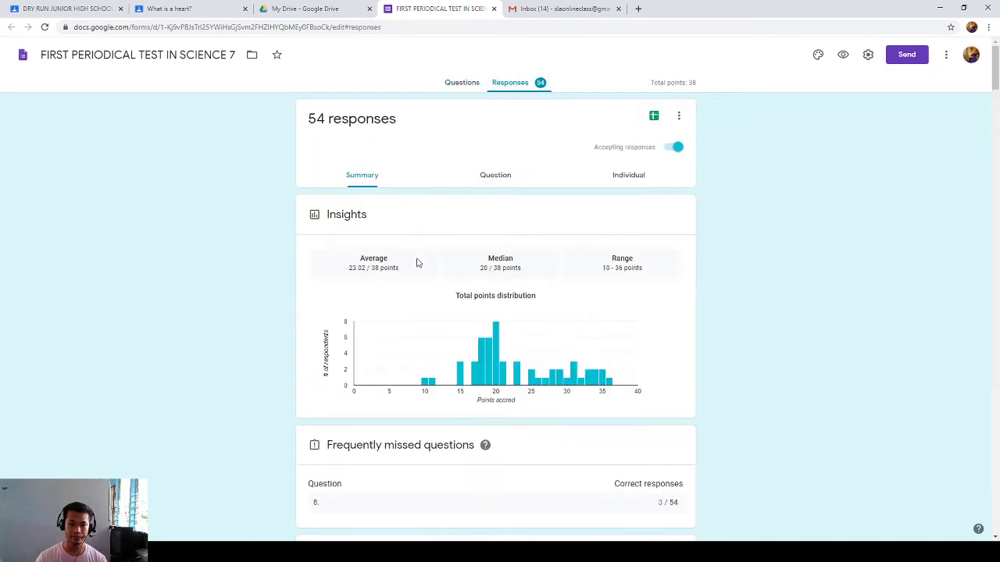
pyautogui.scroll(-3, 414, 269)
pyautogui.scroll(-2, 394, 371)
pyautogui.scroll(-15, 388, 379)
pyautogui.scroll(6, 435, 239)
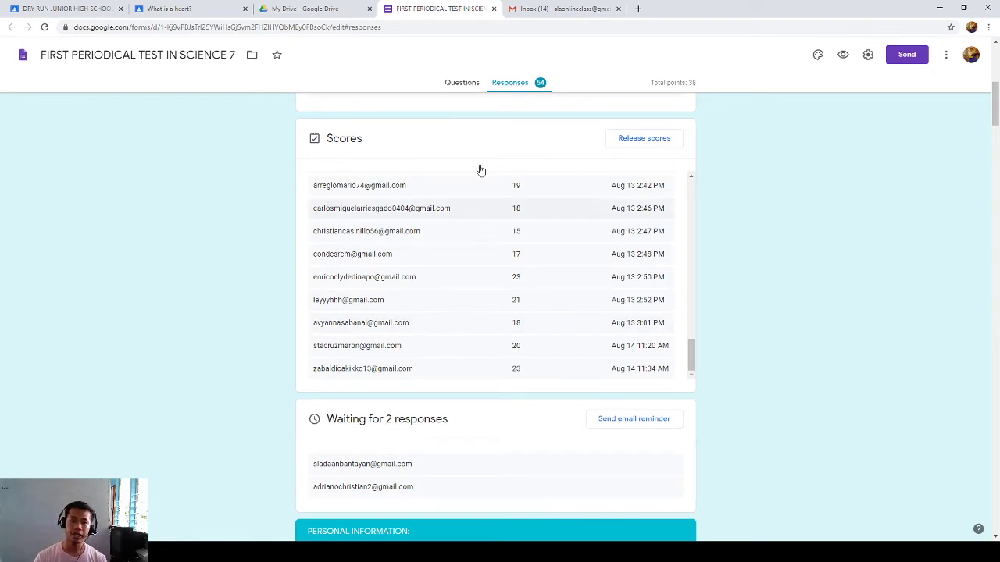
# - Copy the form's shortened sharing link from the Send options
pyautogui.click(339, 8)
pyautogui.click(437, 8)
pyautogui.click(907, 55)
pyautogui.click(455, 132)
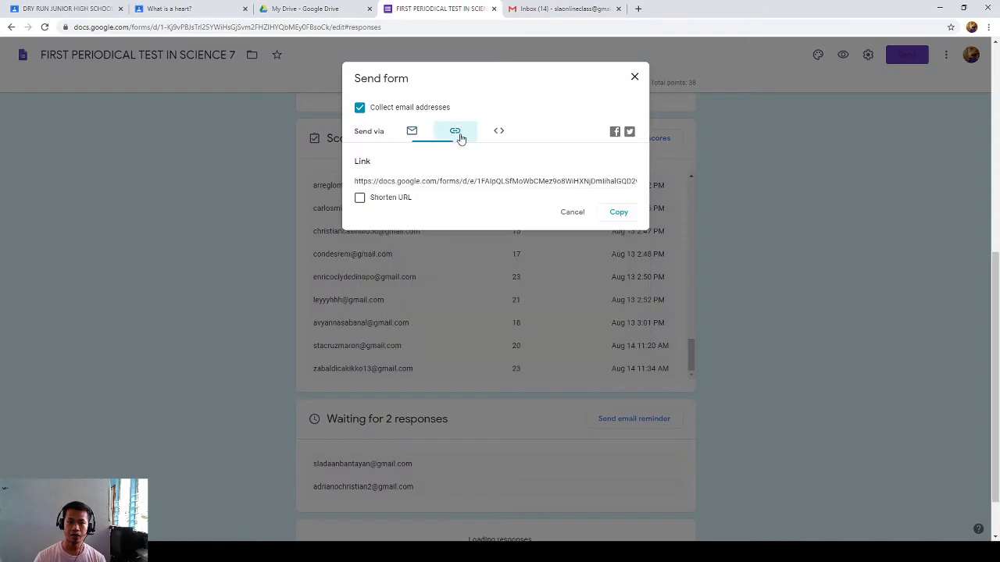
pyautogui.click(361, 197)
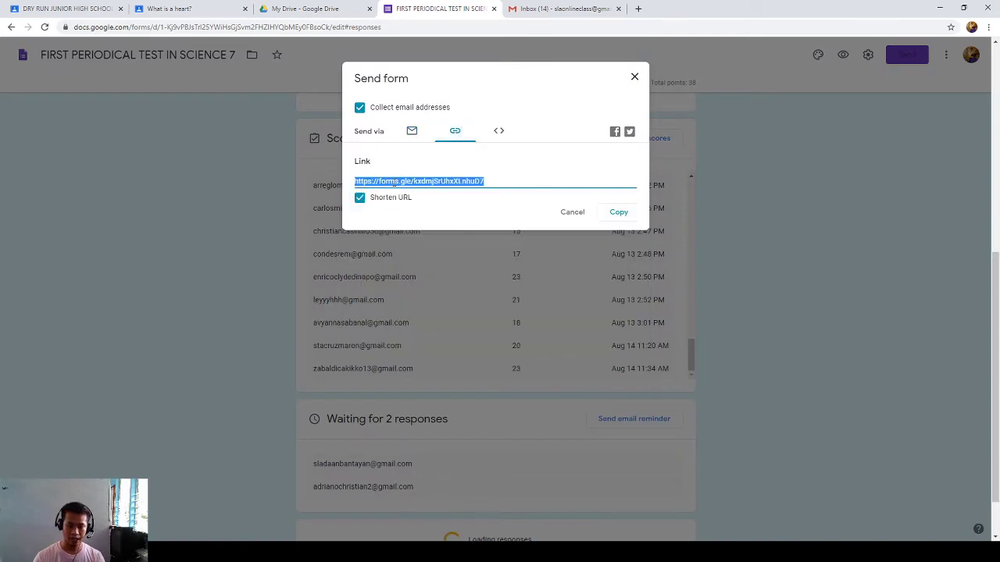
pyautogui.click(616, 213)
# - Post a stream announcement asking the class to access the Periodical Test, with the pasted forms.gle link
pyautogui.click(71, 8)
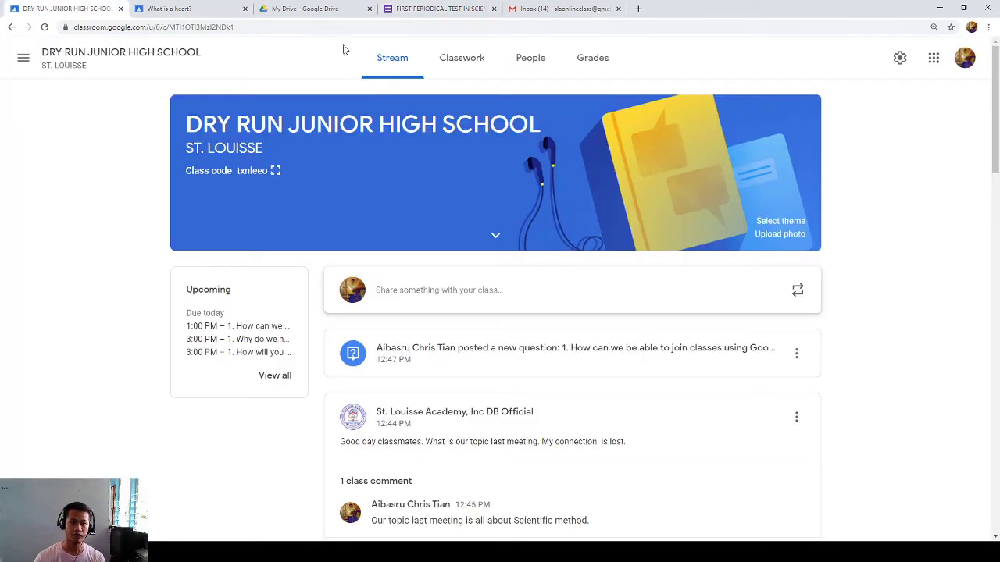
pyautogui.click(445, 288)
pyautogui.write('Clas')
pyautogui.write('s, pelase')
pyautogui.press('BackSpace')
pyautogui.press('BackSpace')
pyautogui.press('BackSpace')
pyautogui.press('BackSpace')
pyautogui.write('click the acclinl and')
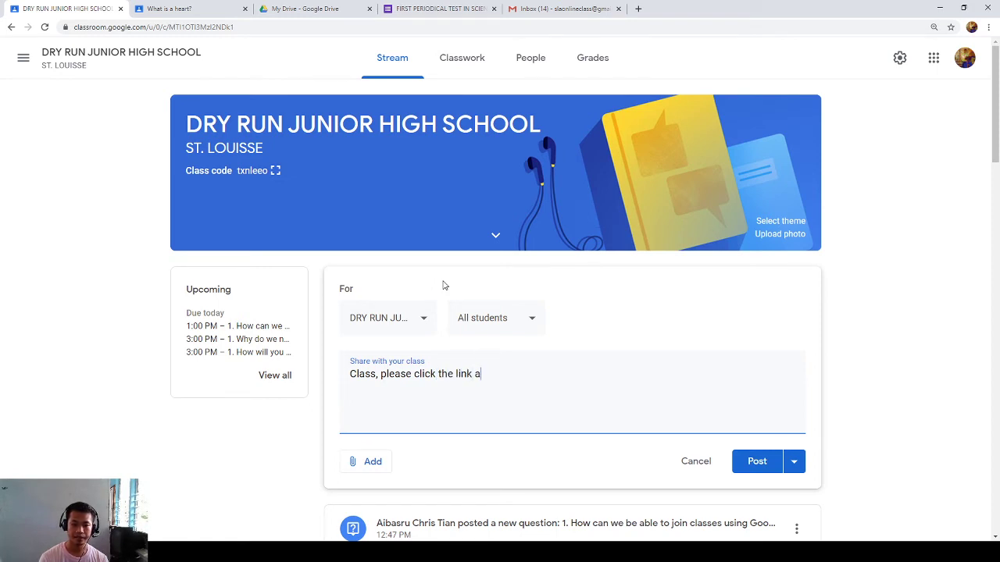
pyautogui.write('nd acces')
pyautogui.write('s to poui')
pyautogui.press('BackSpace')
pyautogui.press('BackSpace')
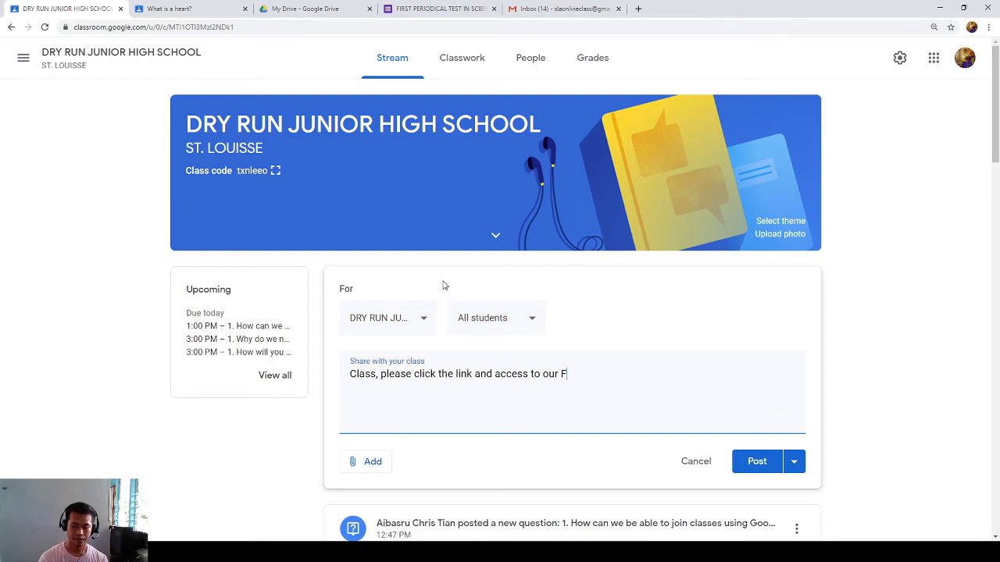
pyautogui.write('eriou')
pyautogui.press('BackSpace')
pyautogui.press('BackSpace')
pyautogui.press('BackSpace')
pyautogui.press('BackSpace')
pyautogui.write('riodical Reiv')
pyautogui.press('BackSpace')
pyautogui.press('BackSpace')
pyautogui.press('BackSpace')
pyautogui.write('Ter')
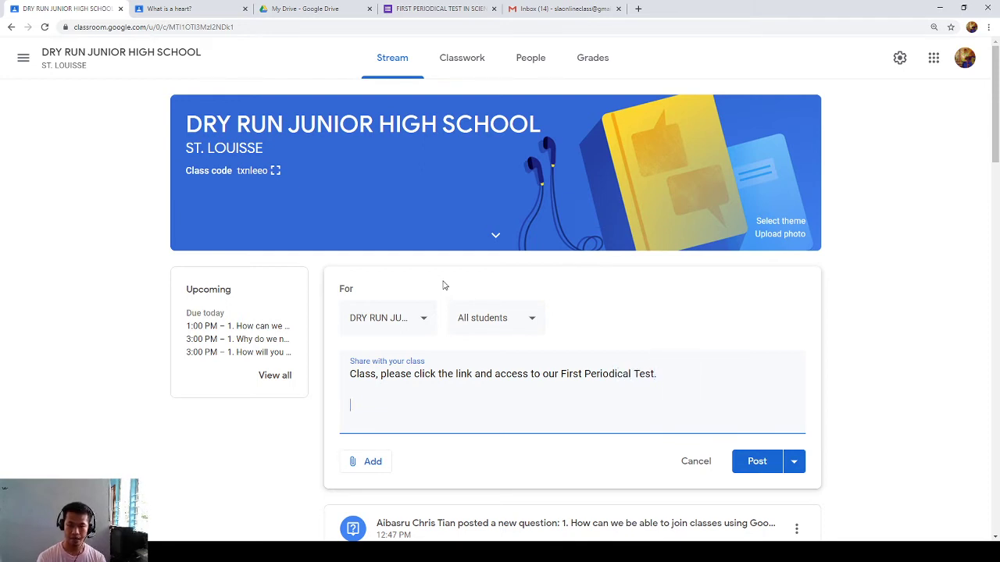
pyautogui.hotkey('ctrl', 'v')
pyautogui.click(747, 463)
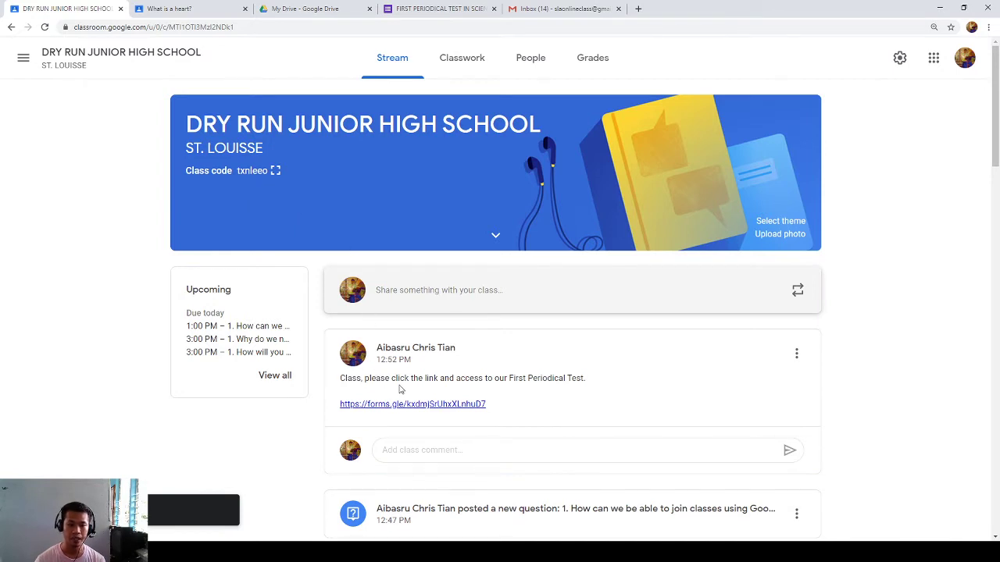
# - Switch to the student's Classroom tab and return to the class stream
pyautogui.click(199, 7)
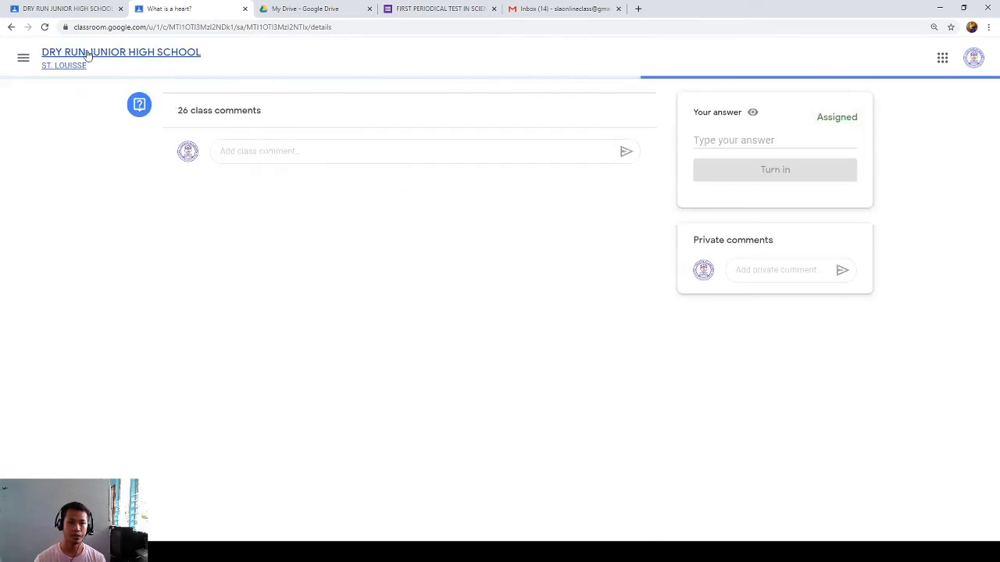
pyautogui.click(92, 53)
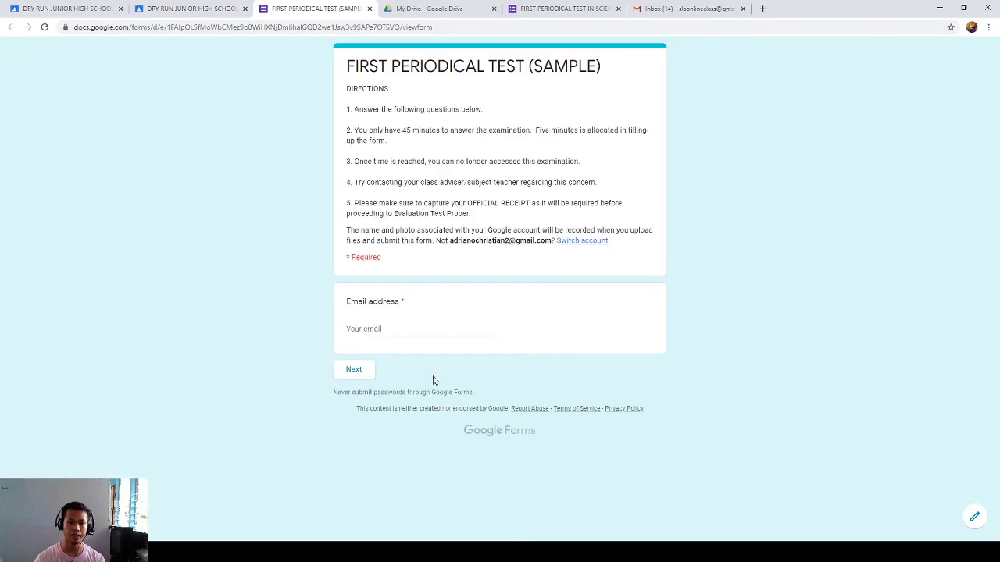
# - Enter the student's Gmail address on the email page and continue to Personal Information
pyautogui.moveTo(344, 67); pyautogui.dragTo(614, 196)
pyautogui.click(442, 151)
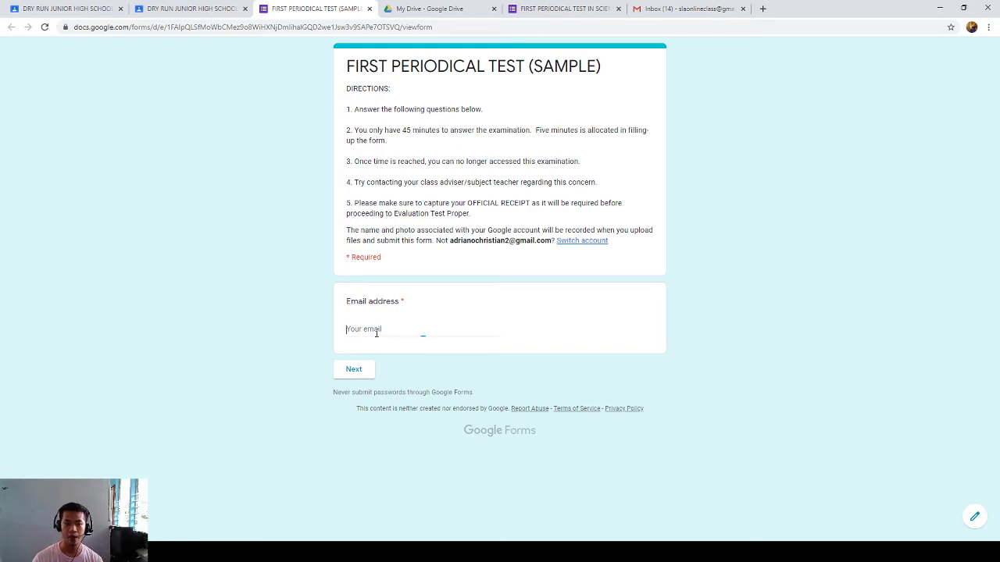
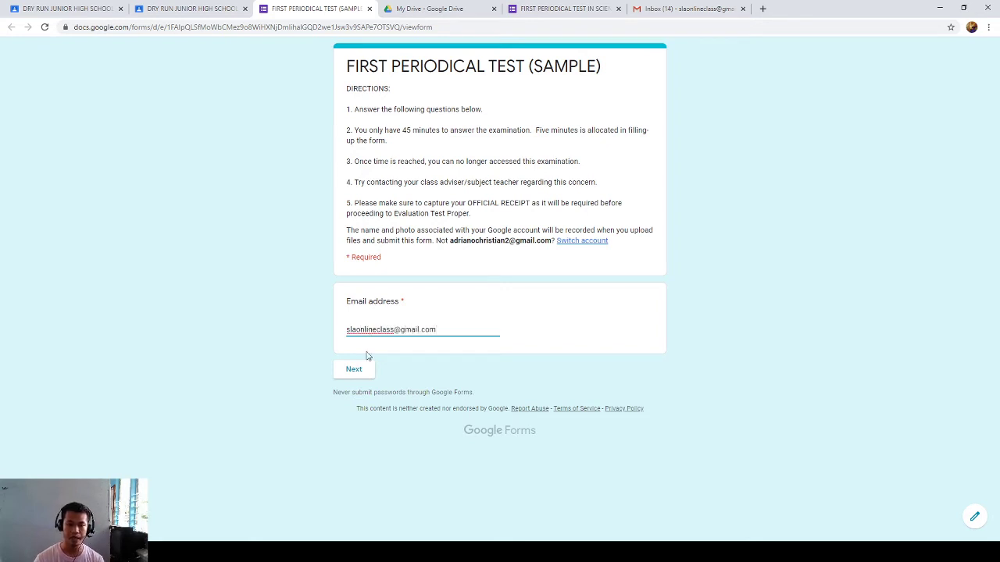
pyautogui.click(357, 370)
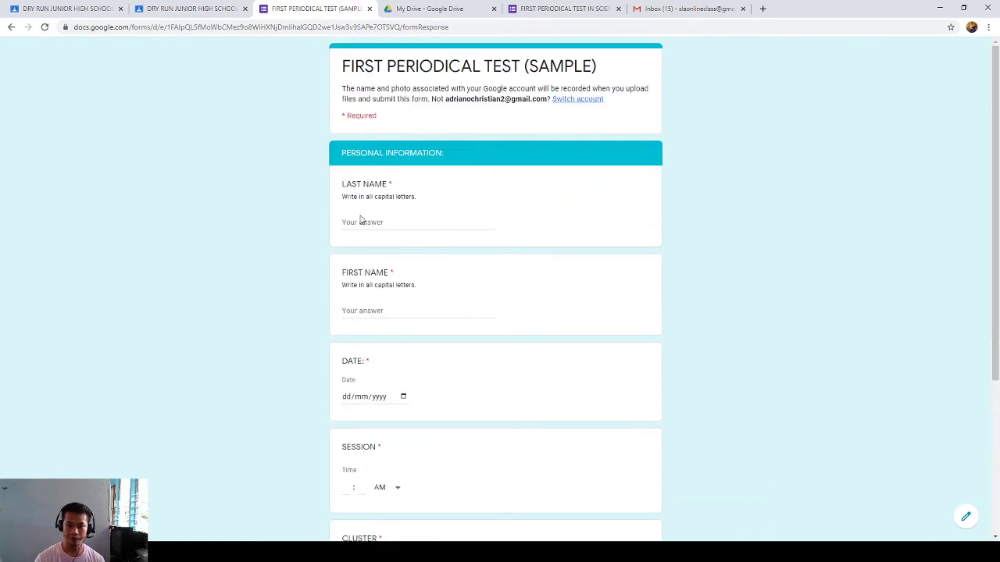
# - Enter the student's last and first names and set the date to 14/08/2020
pyautogui.click(360, 221)
pyautogui.press('Tab')
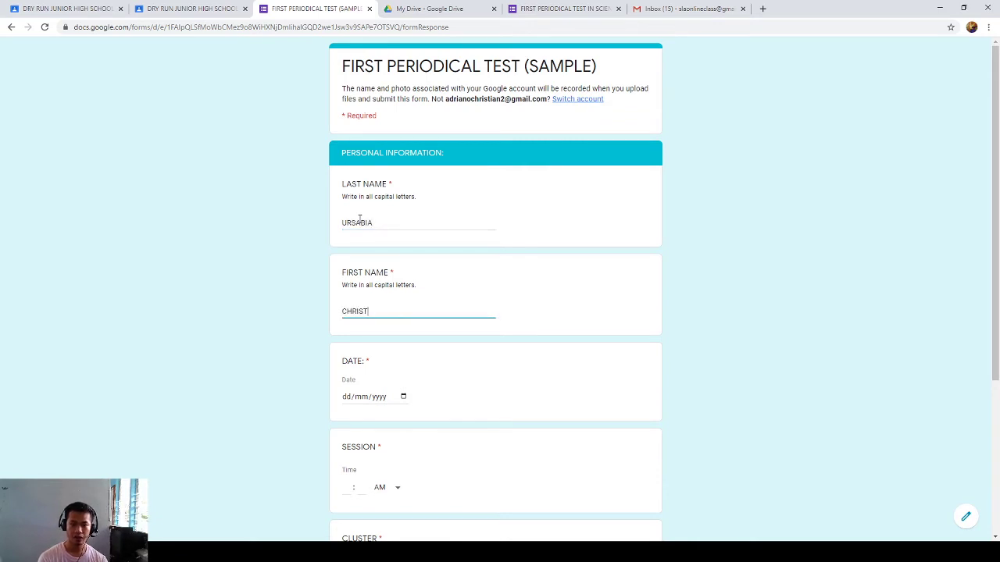
pyautogui.press('Tab')
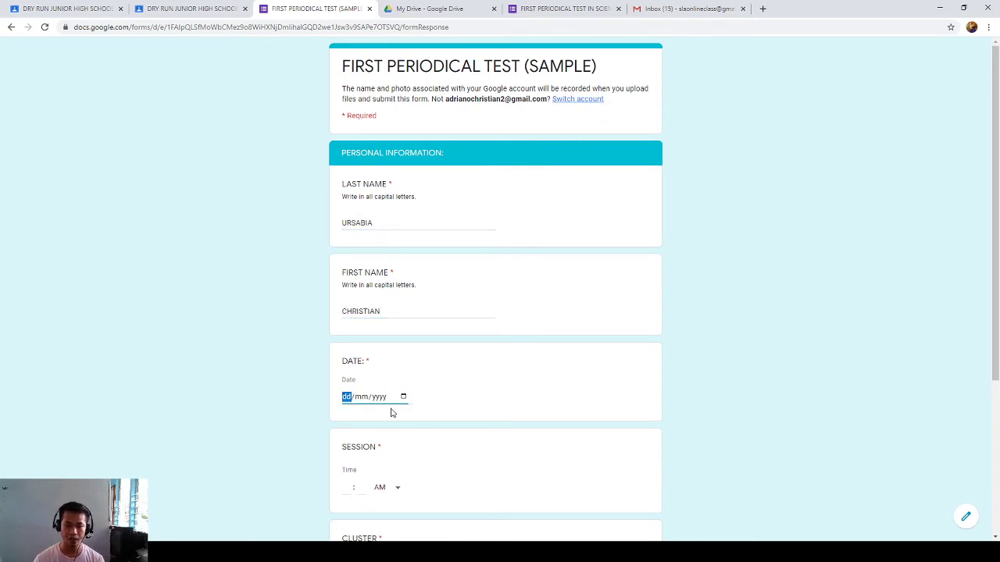
pyautogui.write('21082020')
pyautogui.hotkey('shift', 'Tab')
pyautogui.hotkey('shift', 'Tab')
pyautogui.write('14')
# - Set the session time to 09:00 AM and choose cluster B
pyautogui.scroll(-1, 367, 391)
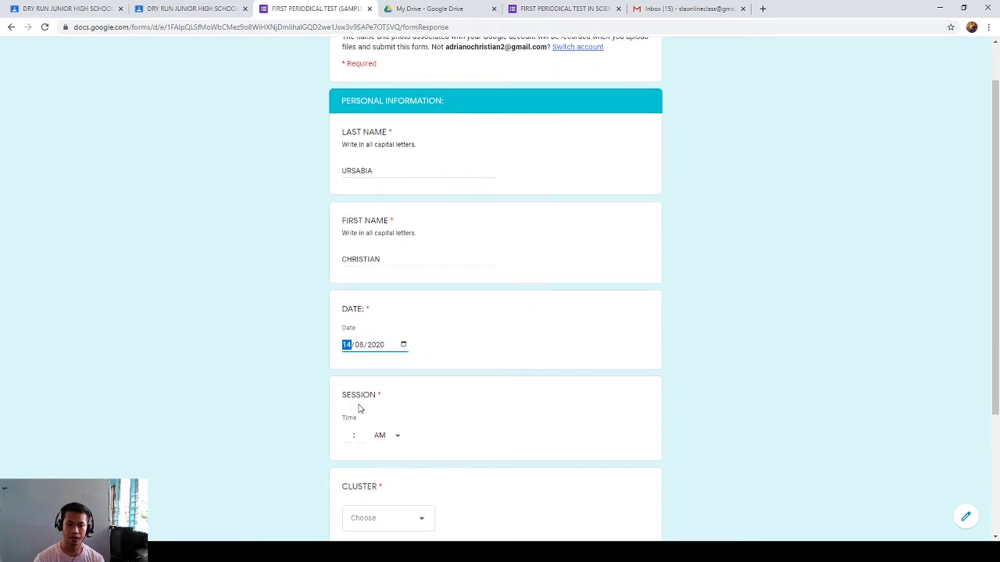
pyautogui.click(348, 435)
pyautogui.write('0')
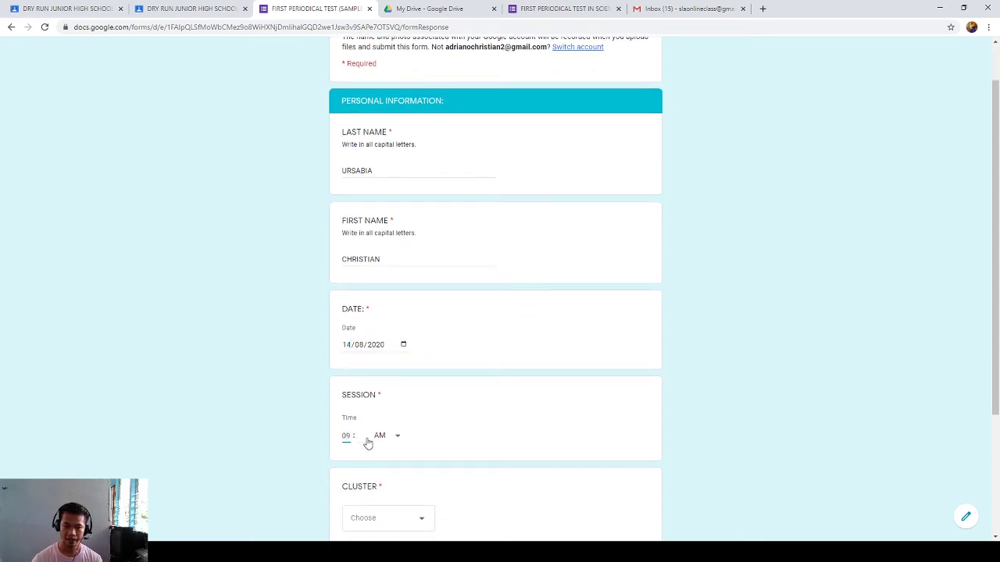
pyautogui.write('9')
pyautogui.click(368, 443)
pyautogui.click(378, 435)
pyautogui.click(361, 436)
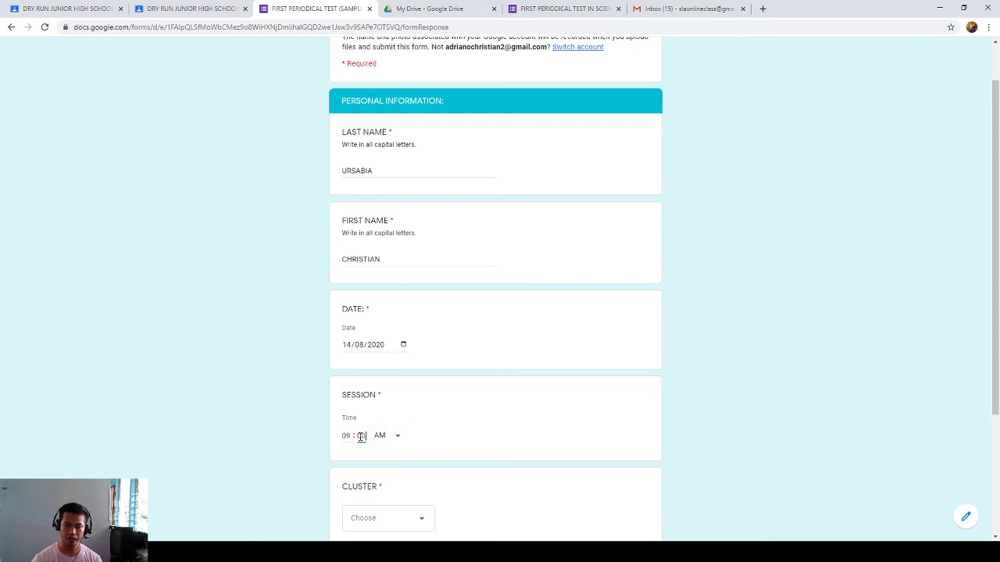
pyautogui.scroll(-2, 361, 436)
pyautogui.click(362, 367)
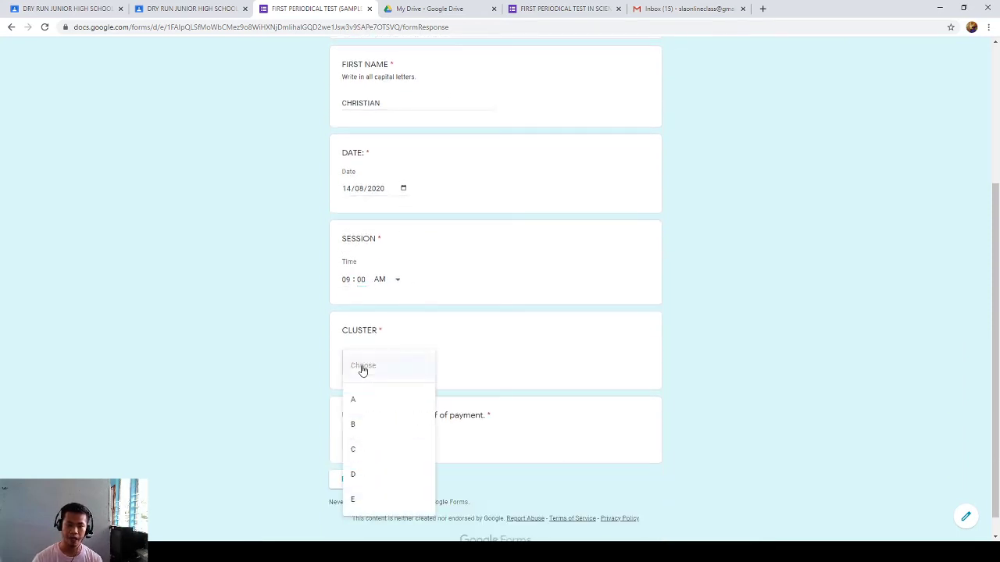
pyautogui.click(353, 424)
# - Upload fimg-receipts.jpg from the computer as the payment receipt
pyautogui.scroll(-1, 388, 367)
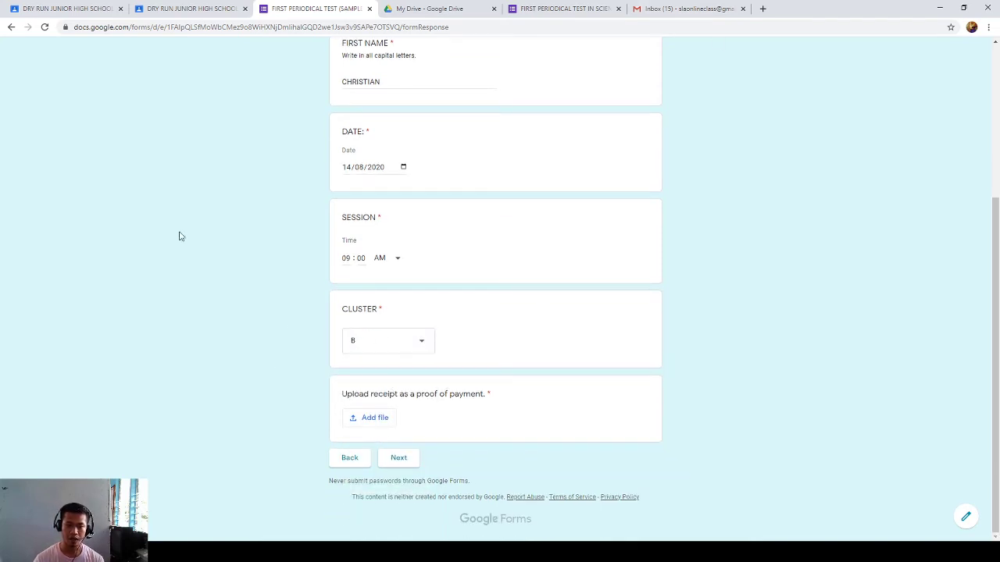
pyautogui.moveTo(339, 395); pyautogui.dragTo(488, 394)
pyautogui.click(488, 393)
pyautogui.click(374, 419)
pyautogui.click(505, 304)
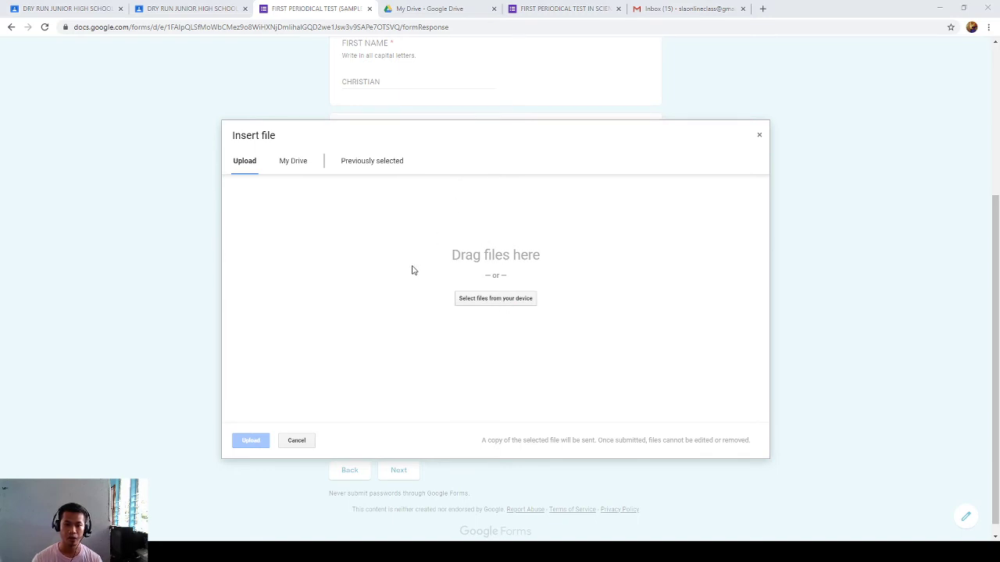
pyautogui.click(254, 441)
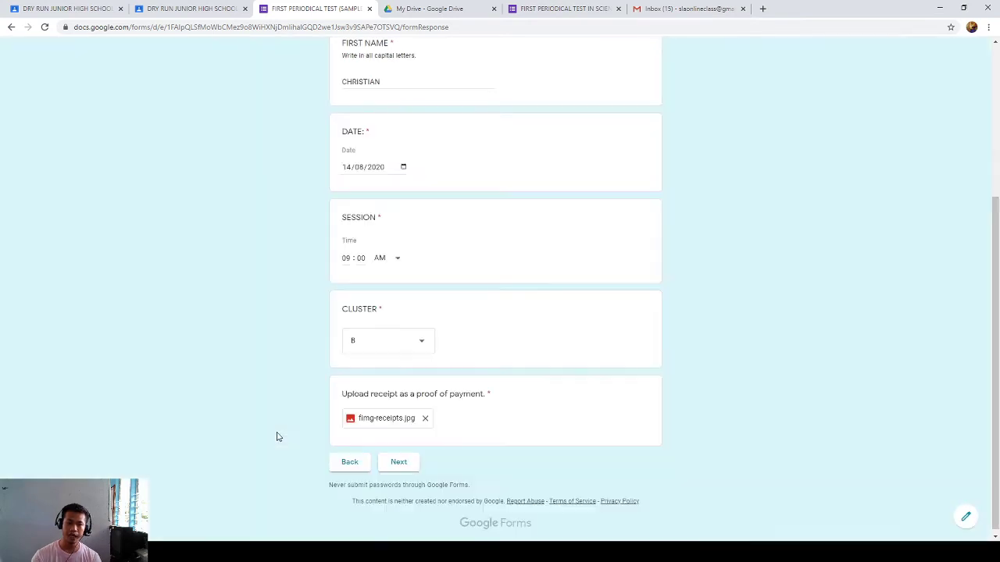
# - Advance to the Test I multiple-choice page and review its heading and point values
pyautogui.click(401, 466)
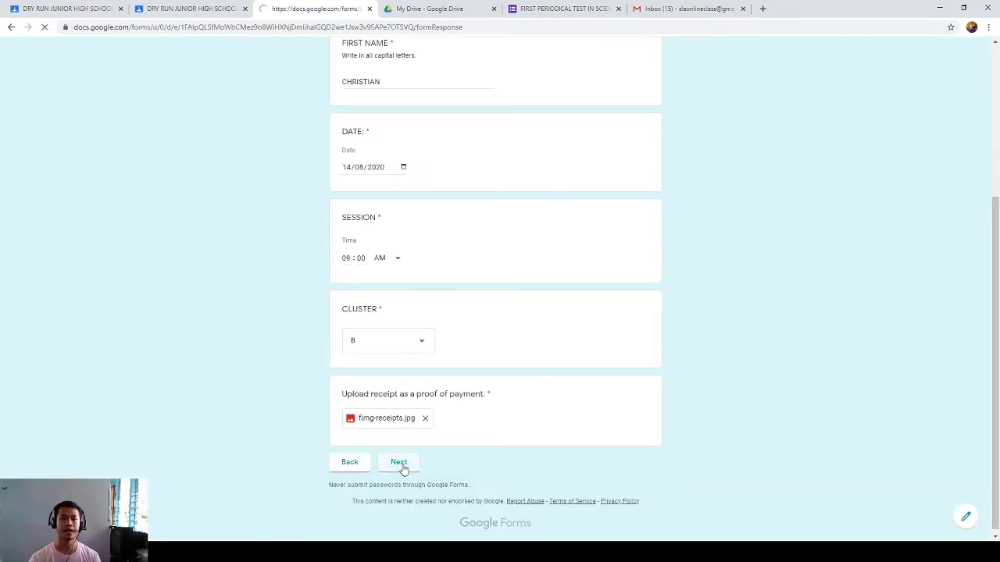
pyautogui.scroll(-1, 430, 306)
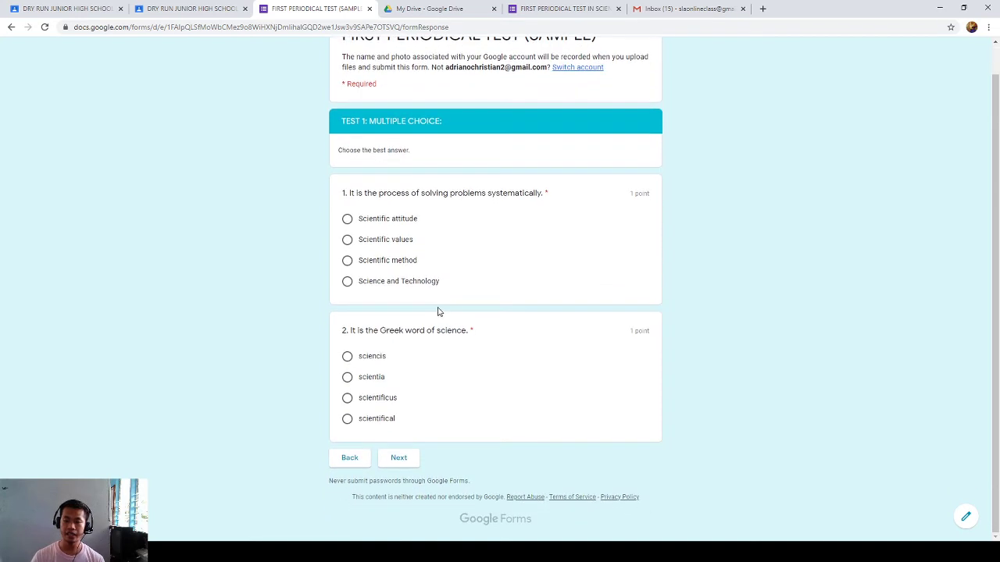
pyautogui.scroll(1, 440, 313)
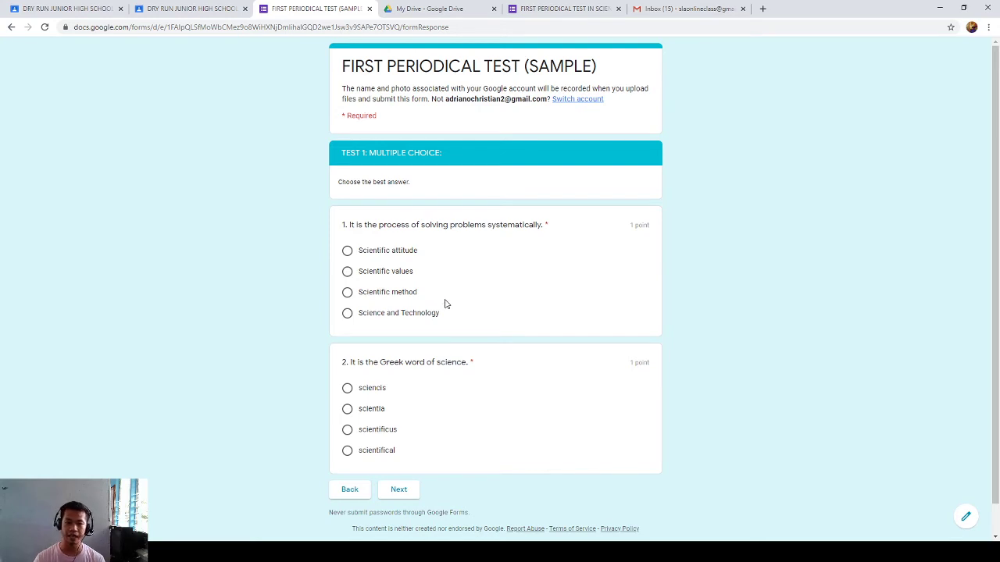
pyautogui.doubleClick(638, 225)
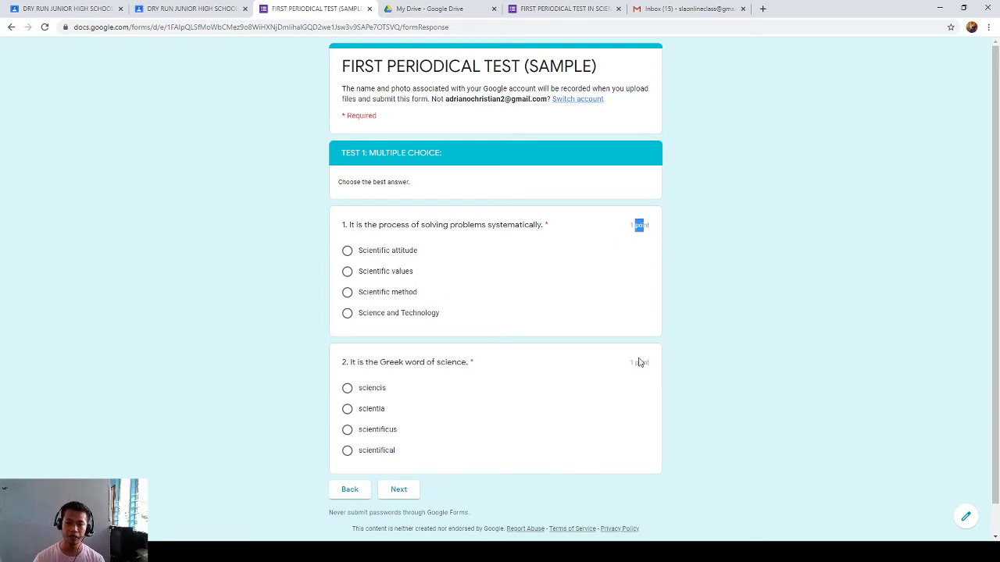
pyautogui.moveTo(343, 153); pyautogui.dragTo(397, 154)
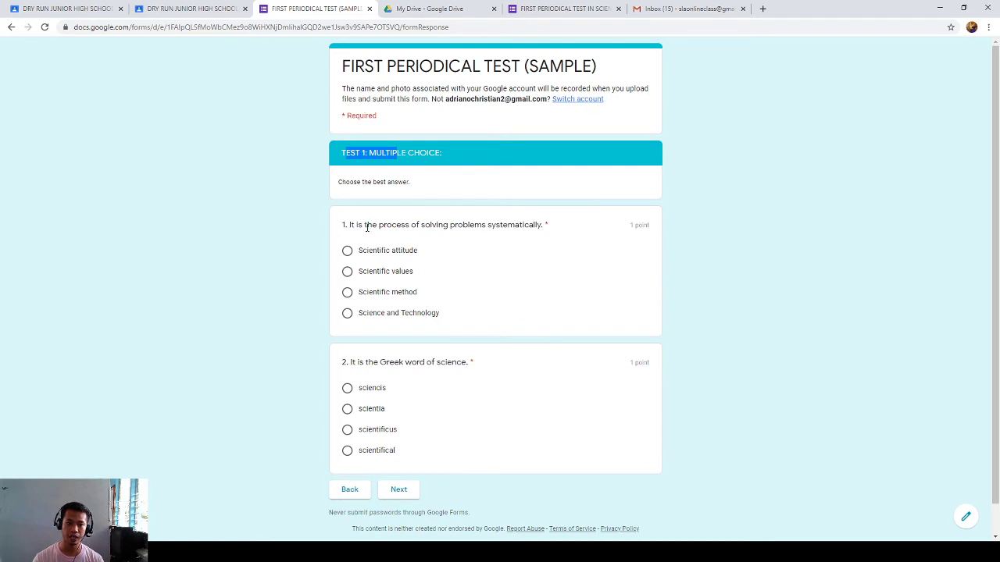
# - Answer Scientific method and scientia, then move to the essay answer field
pyautogui.click(347, 292)
pyautogui.click(347, 409)
pyautogui.scroll(-1, 394, 445)
pyautogui.click(399, 460)
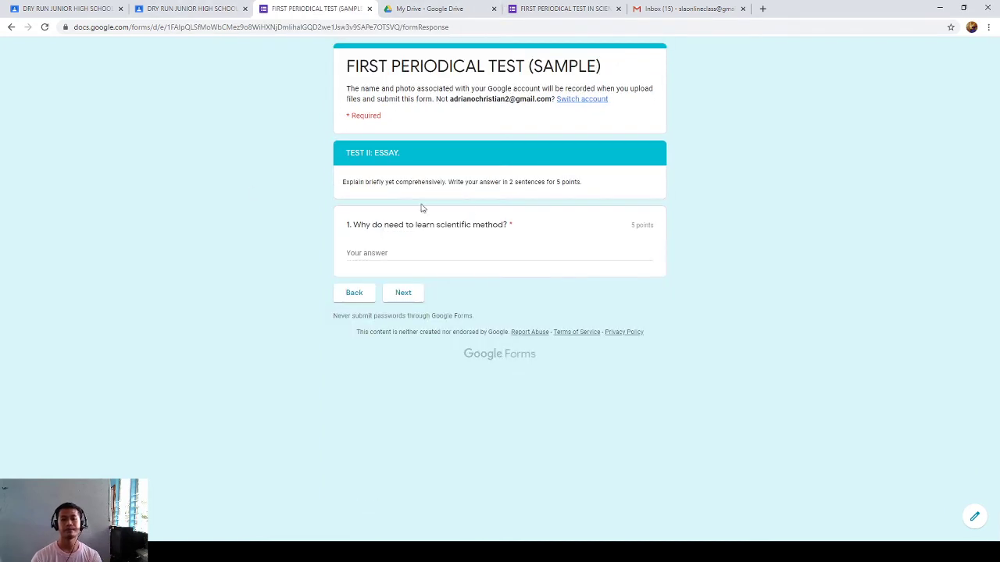
pyautogui.click(406, 251)
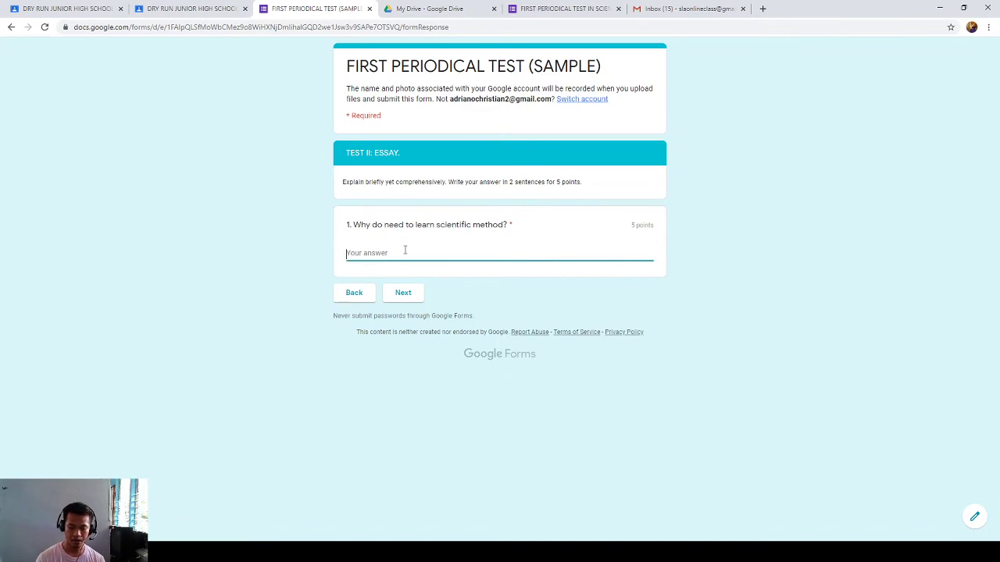
# - Reopen the 20/20 graded join-classes answer in Classroom and select its text
pyautogui.write('W')
pyautogui.click(172, 8)
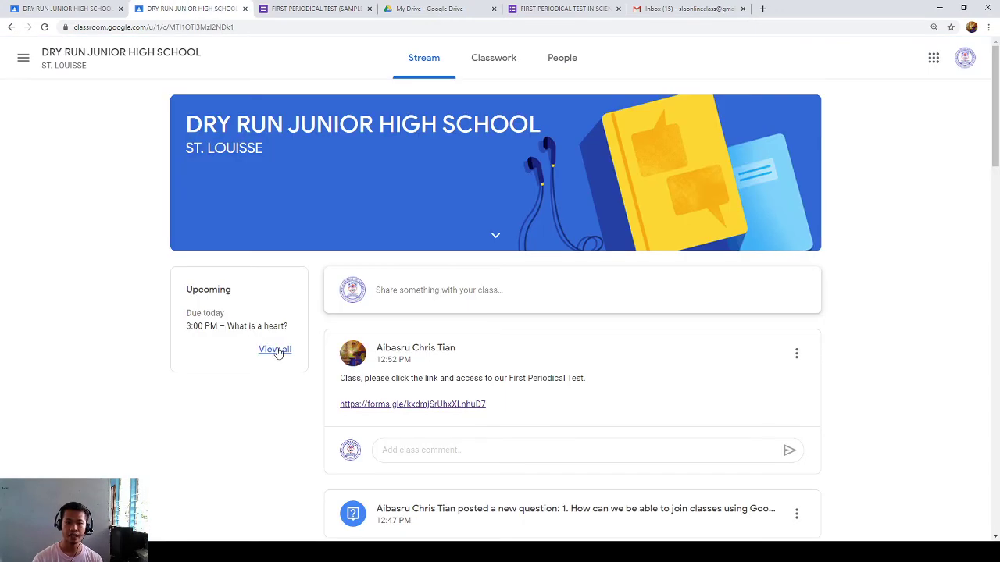
pyautogui.scroll(-2, 430, 435)
pyautogui.click(483, 365)
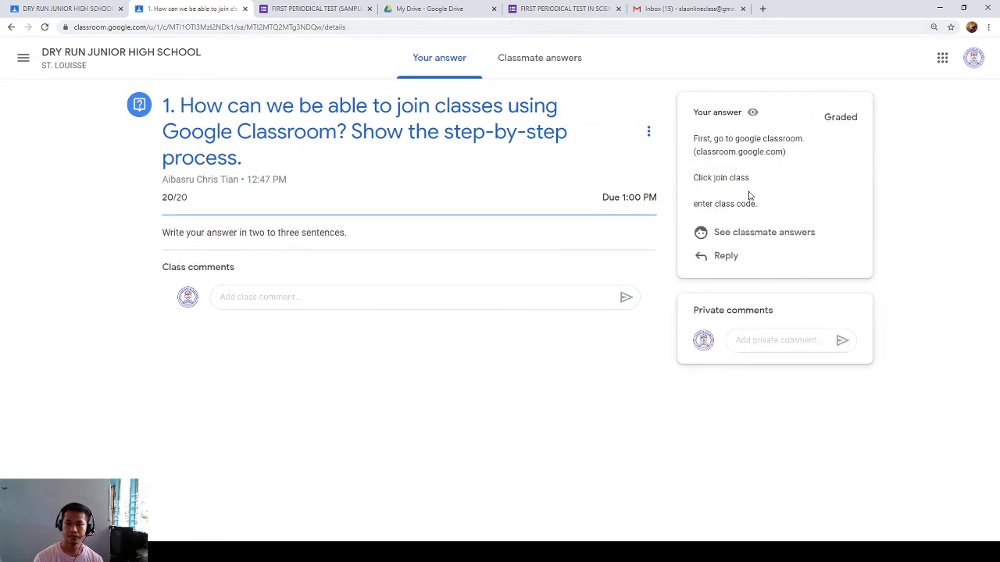
pyautogui.moveTo(726, 186); pyautogui.dragTo(791, 224)
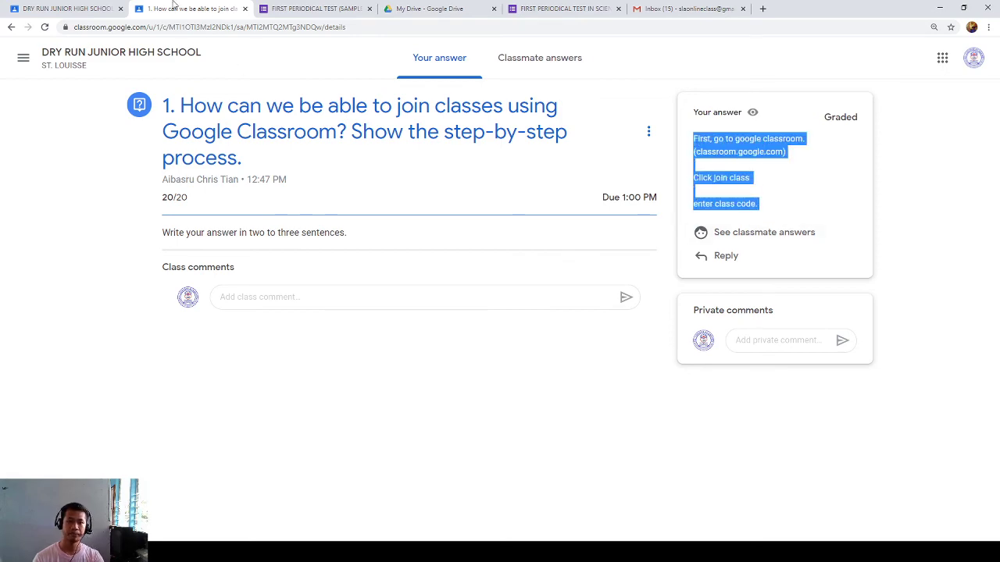
# - Return to the test form and paste the copied join-class steps into the essay answer
pyautogui.click(686, 9)
pyautogui.click(439, 6)
pyautogui.click(316, 9)
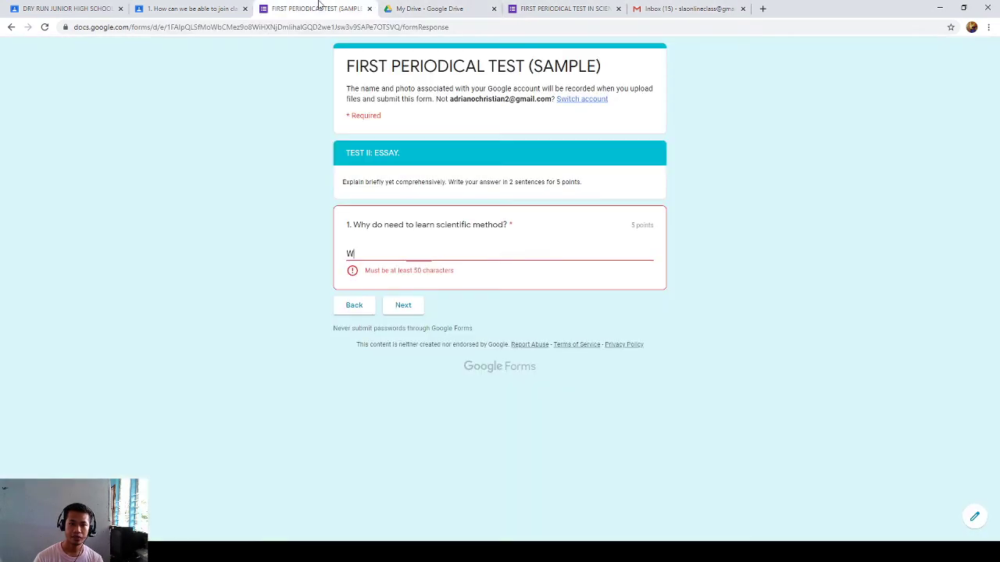
pyautogui.click(413, 253)
pyautogui.write('W')
pyautogui.press('BackSpace')
pyautogui.hotkey('ctrl', 'v')
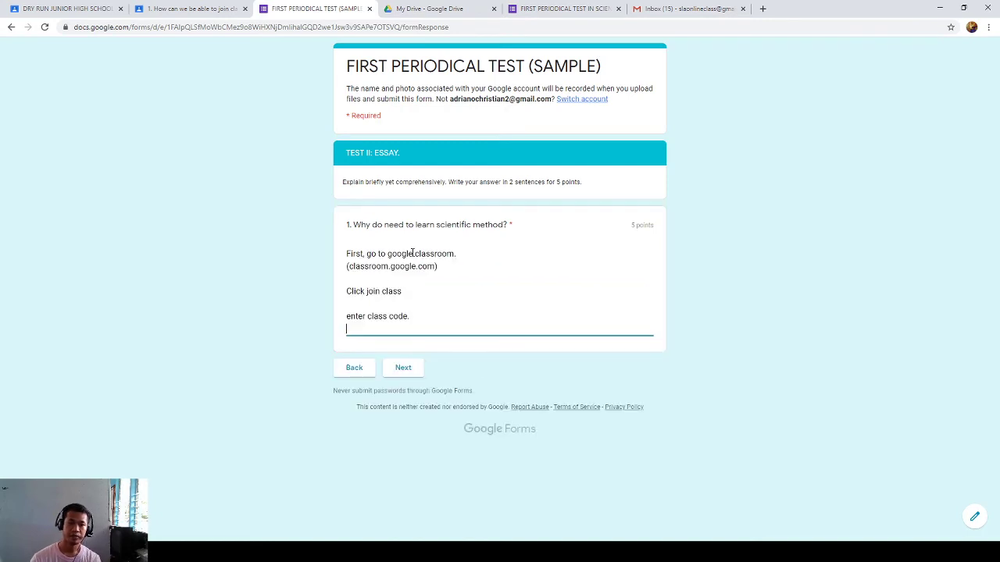
pyautogui.click(348, 296)
# - Merge the pasted lines into one punctuated paragraph ending with Enter class code, then continue
pyautogui.click(347, 268)
pyautogui.press('BackSpace')
pyautogui.press('BackSpace')
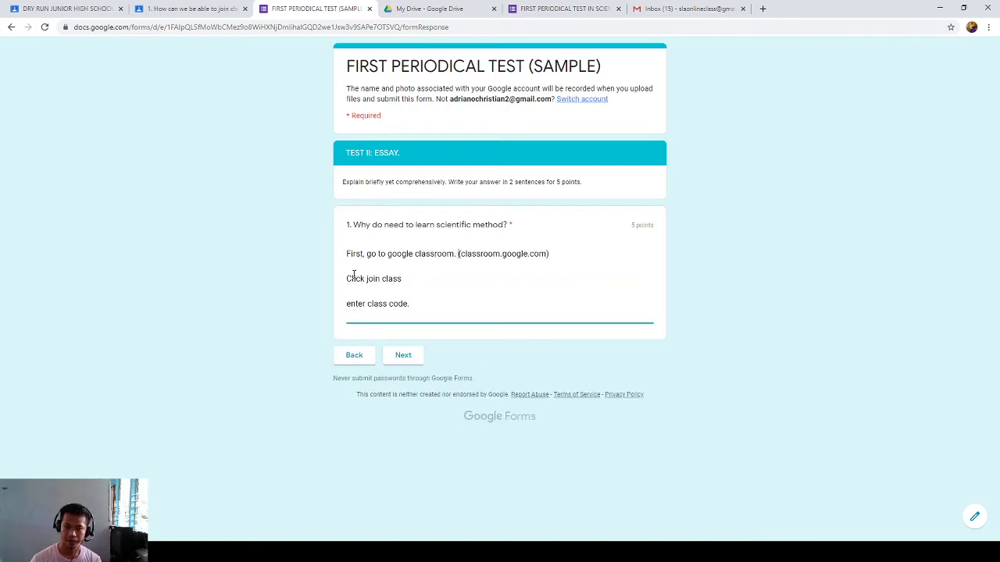
pyautogui.click(348, 279)
pyautogui.press('BackSpace')
pyautogui.press('BackSpace')
pyautogui.write(':')
pyautogui.click(352, 279)
pyautogui.press('BackSpace')
pyautogui.press('BackSpace')
pyautogui.press('BackSpace')
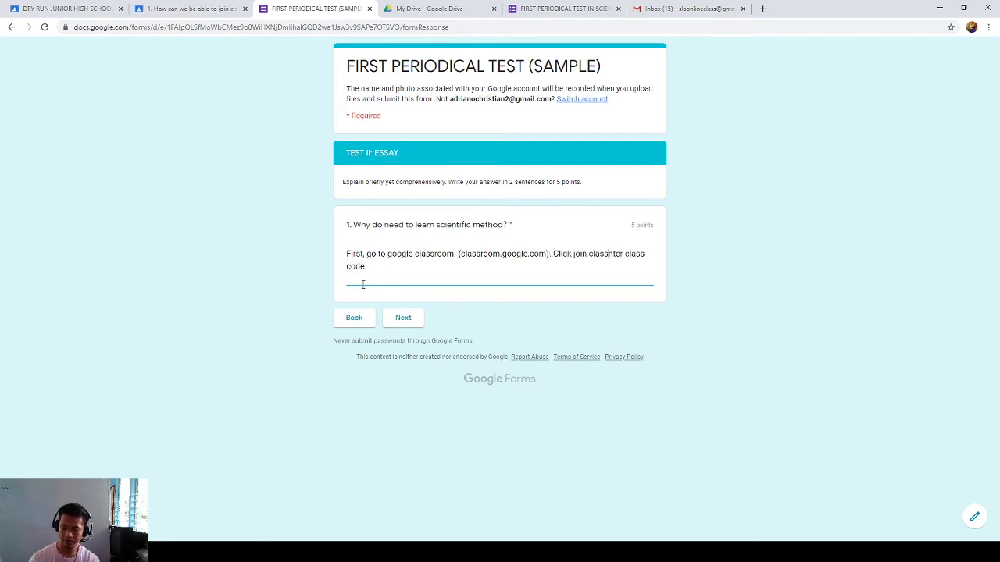
pyautogui.write('. E')
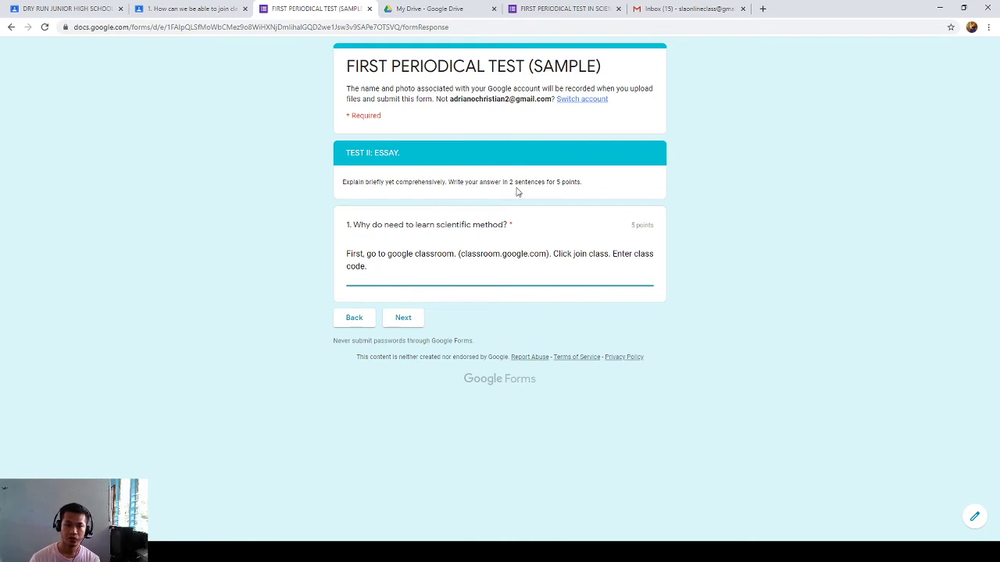
pyautogui.click(409, 315)
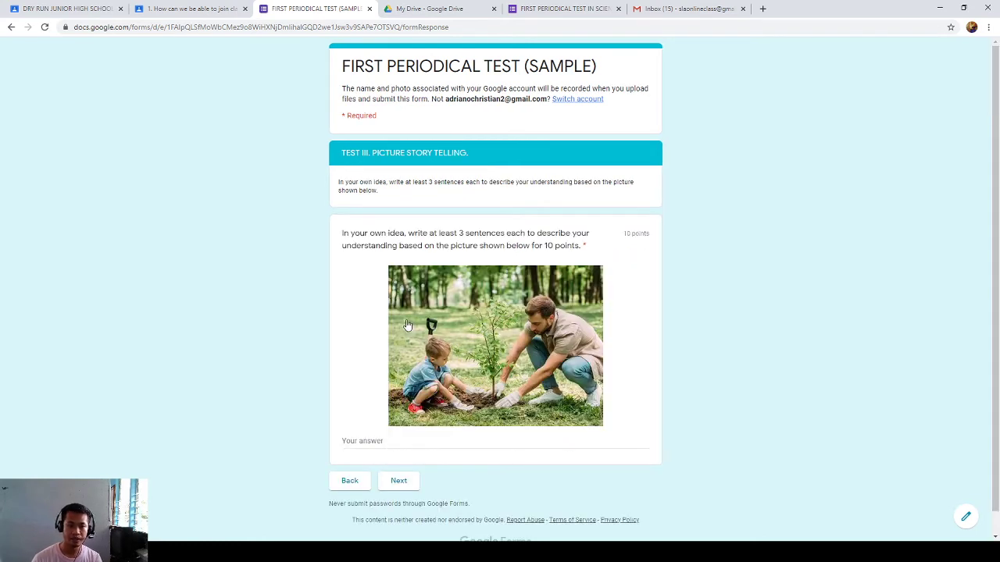
# - Answer the picture question: 'We need to plant trees to save Mother Earth...releases oxygen'
pyautogui.click(375, 442)
pyautogui.write('We need to pl')
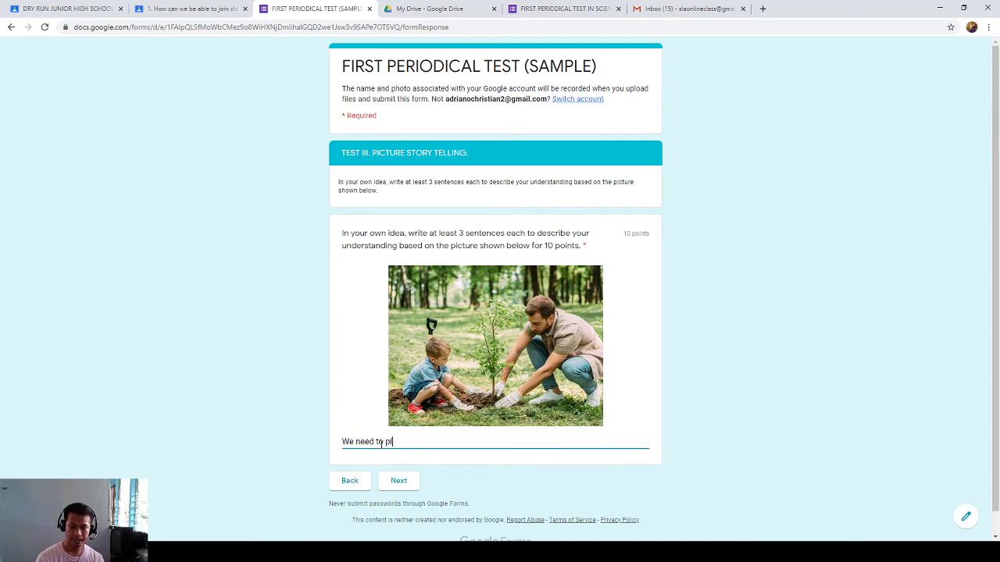
pyautogui.write('ant trees to save Mother Earth. T')
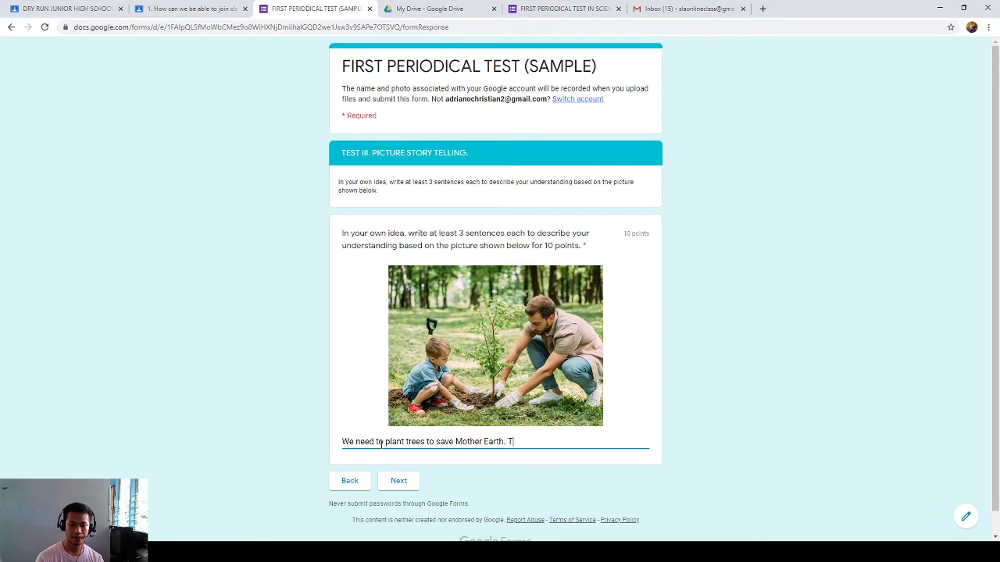
pyautogui.write('rees gfive us air')
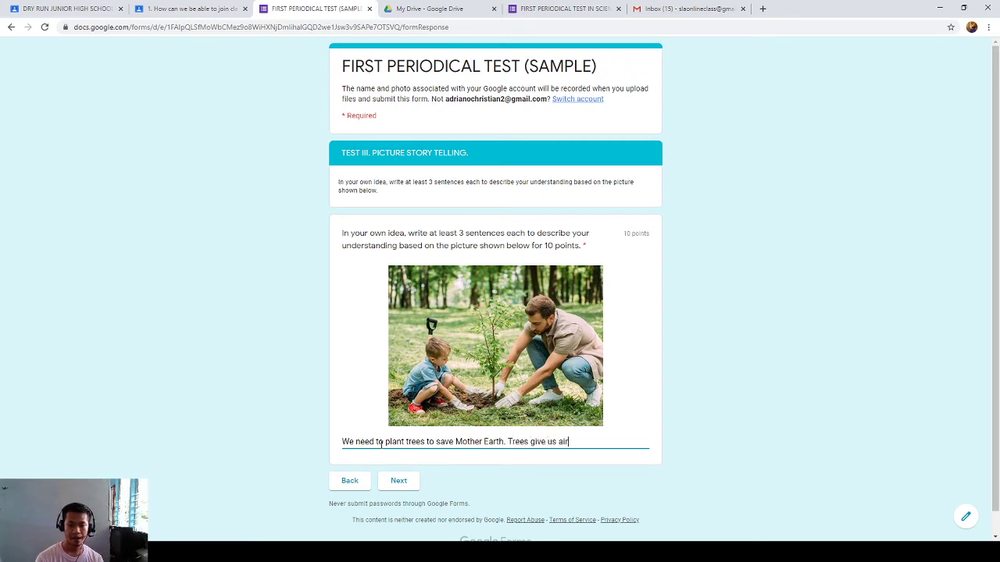
pyautogui.write('breajht')
pyautogui.press('BackSpace')
pyautogui.write('ath because')
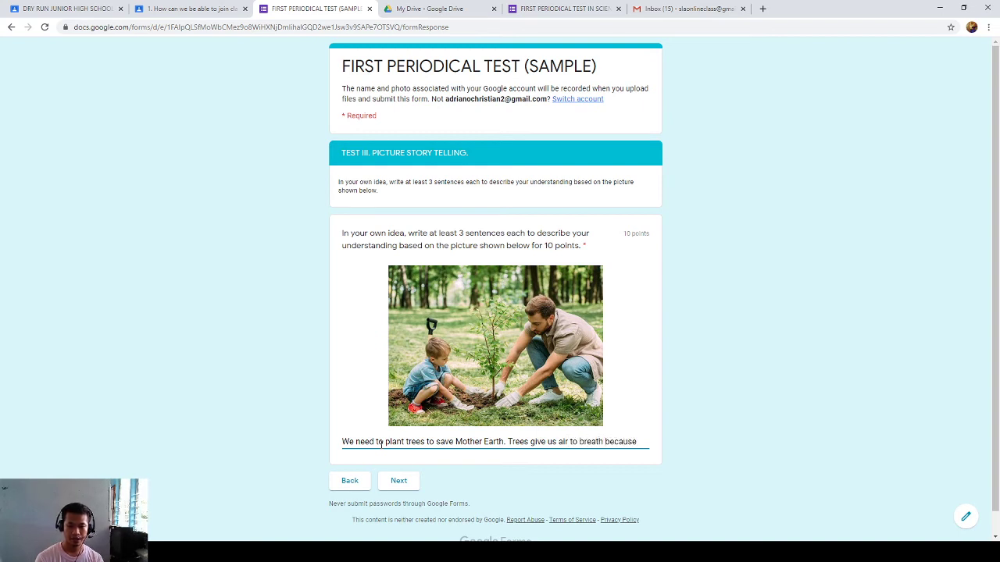
pyautogui.write('  it')
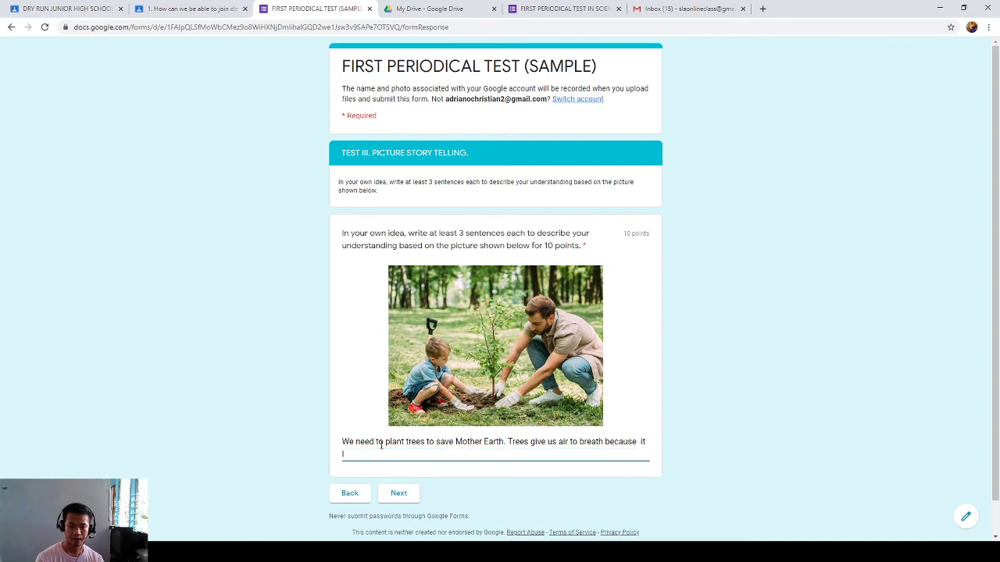
pyautogui.write(' release')
pyautogui.press('BackSpace')
pyautogui.write('s oxygen.')
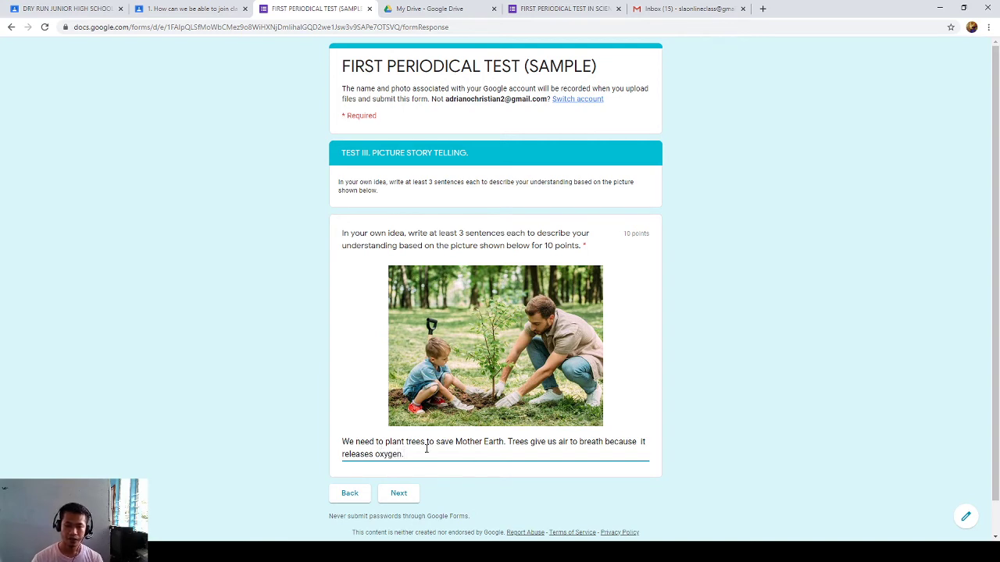
# - Review the tree-planting answer and advance to Test IV: Identification
pyautogui.moveTo(425, 181); pyautogui.dragTo(475, 181)
pyautogui.moveTo(456, 233); pyautogui.dragTo(422, 233)
pyautogui.click(406, 451)
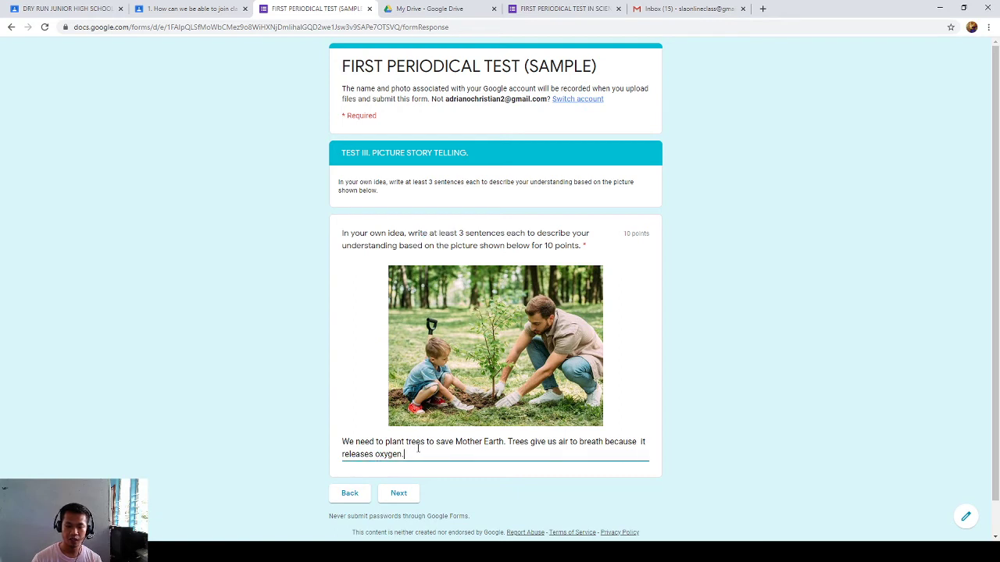
pyautogui.moveTo(420, 454); pyautogui.dragTo(335, 439)
pyautogui.click(361, 444)
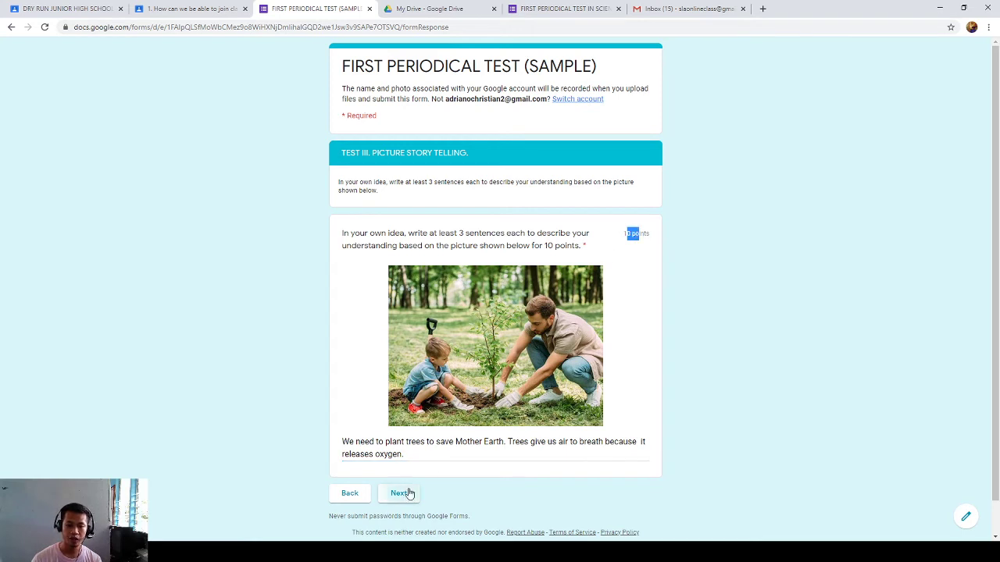
pyautogui.click(407, 493)
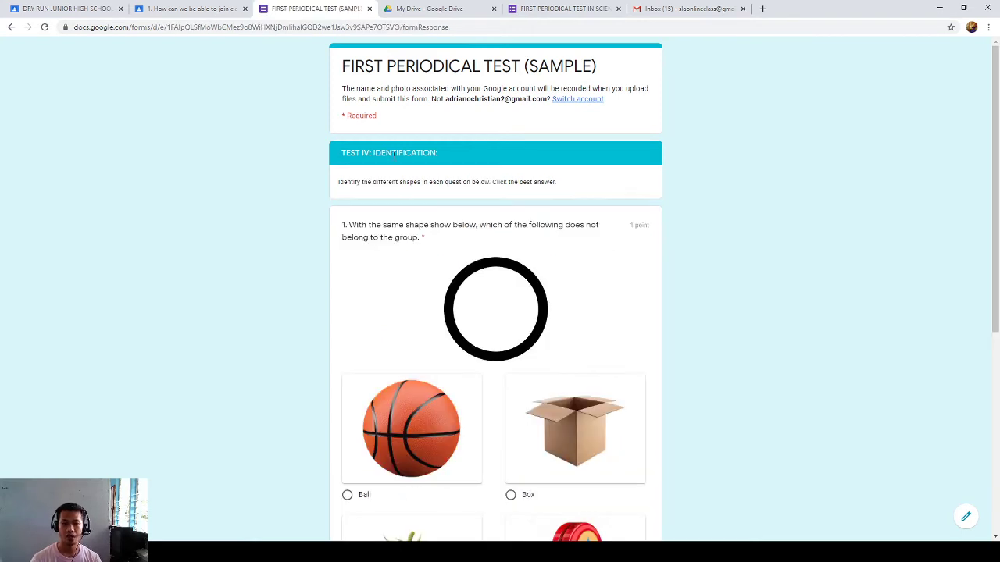
# - Choose Box as the answer to the same-shape question
pyautogui.moveTo(386, 225); pyautogui.dragTo(461, 225)
pyautogui.click(479, 224)
pyautogui.scroll(-2, 519, 238)
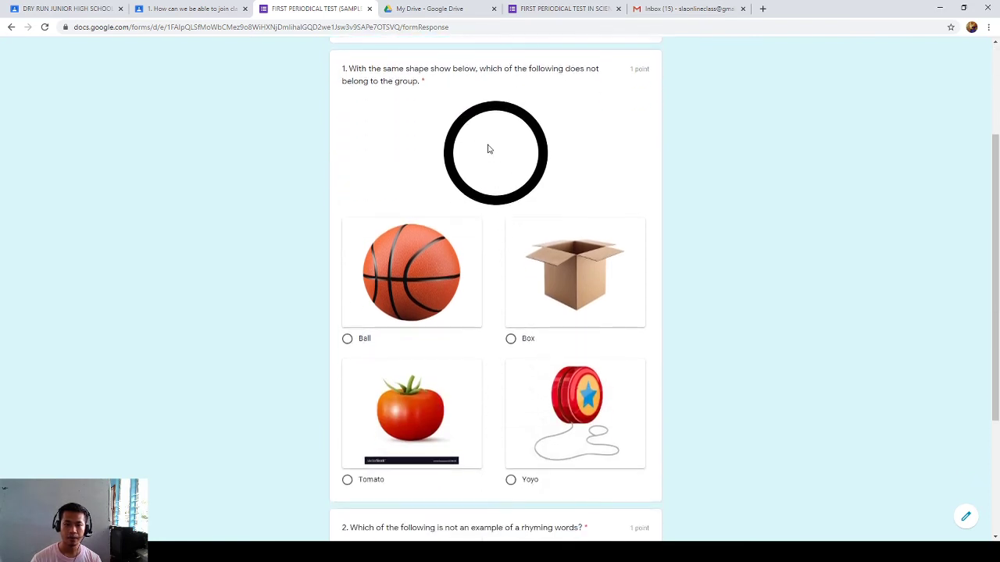
pyautogui.click(418, 262)
pyautogui.click(421, 400)
pyautogui.click(604, 271)
pyautogui.click(614, 402)
pyautogui.click(514, 340)
# - Choose loop - hop for the rhyming question and advance to Test V: Mathematical Solving
pyautogui.scroll(-3, 495, 379)
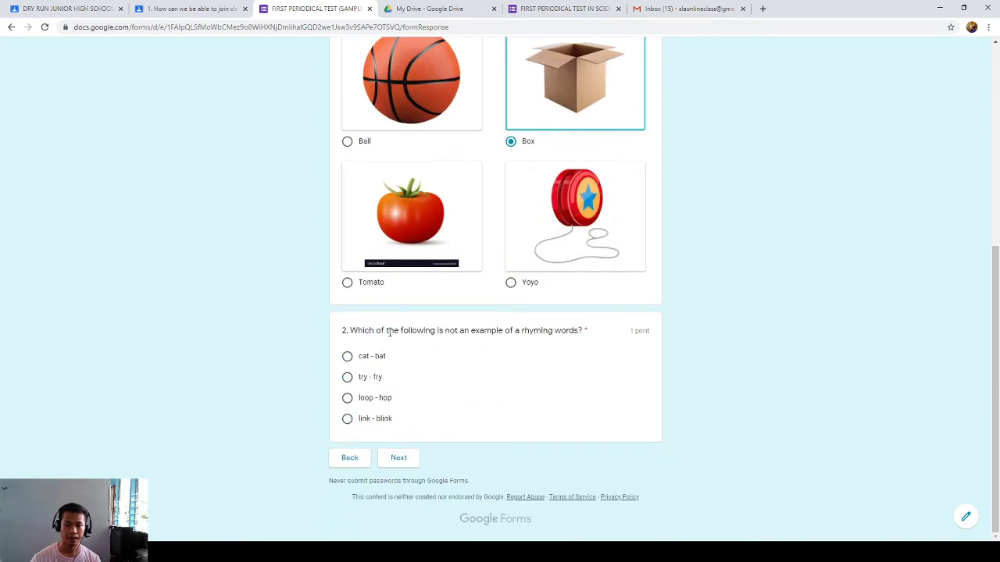
pyautogui.moveTo(394, 330); pyautogui.dragTo(506, 329)
pyautogui.click(512, 329)
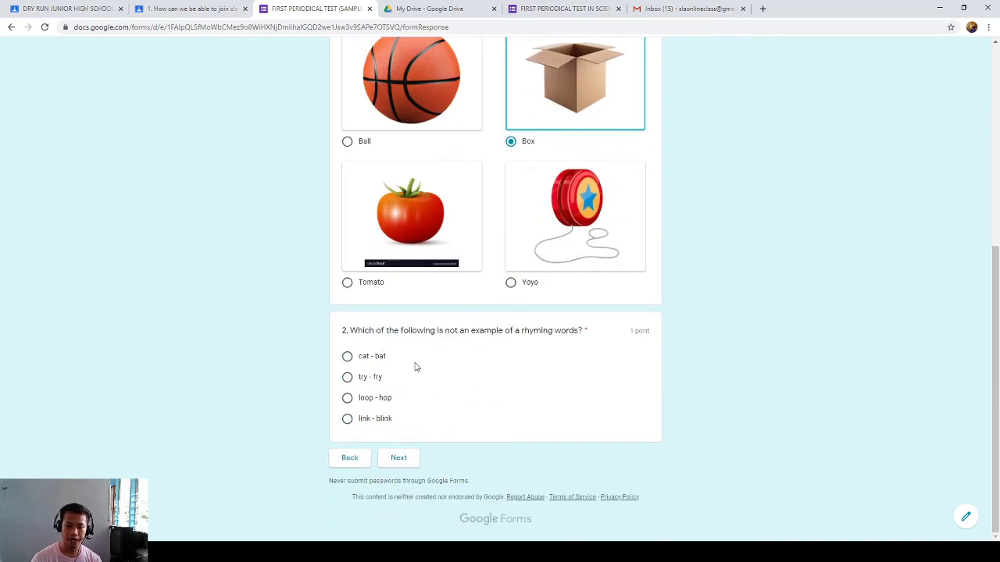
pyautogui.click(371, 358)
pyautogui.click(368, 379)
pyautogui.click(372, 399)
pyautogui.click(405, 462)
pyautogui.scroll(-1, 382, 313)
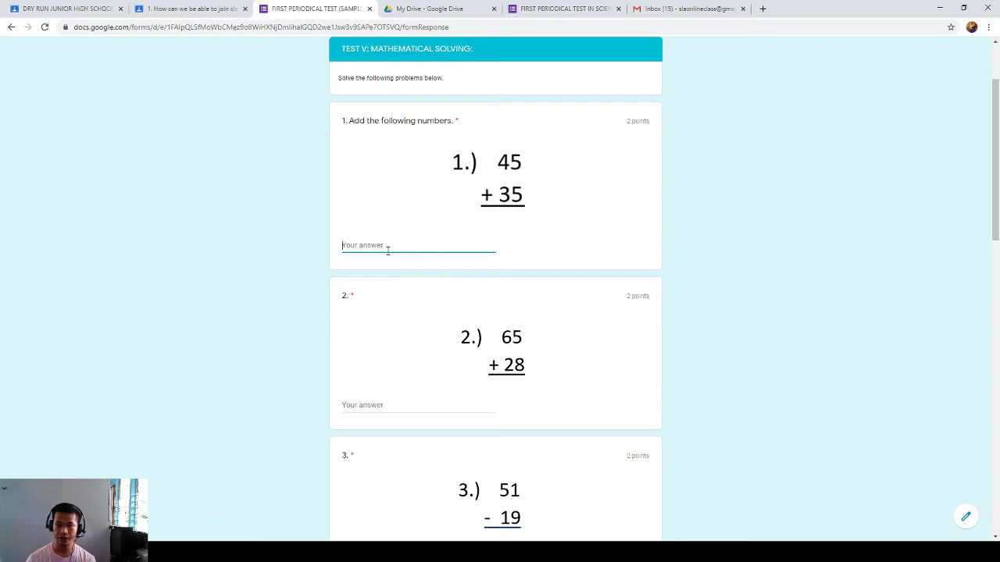
# - Enter 80, 93, 32 and 46 for math problems 1 to 4
pyautogui.write('80')
pyautogui.scroll(-1, 385, 250)
pyautogui.click(383, 353)
pyautogui.write('93')
pyautogui.scroll(-1, 383, 363)
pyautogui.click(367, 400)
pyautogui.write('32')
pyautogui.scroll(-2, 464, 435)
pyautogui.click(379, 453)
pyautogui.write('46')
# - Enter 120, 138, 7 and 4.44 for problems 5 to 8 and continue to Matching Type
pyautogui.scroll(-3, 408, 460)
pyautogui.click(367, 352)
pyautogui.write('13')
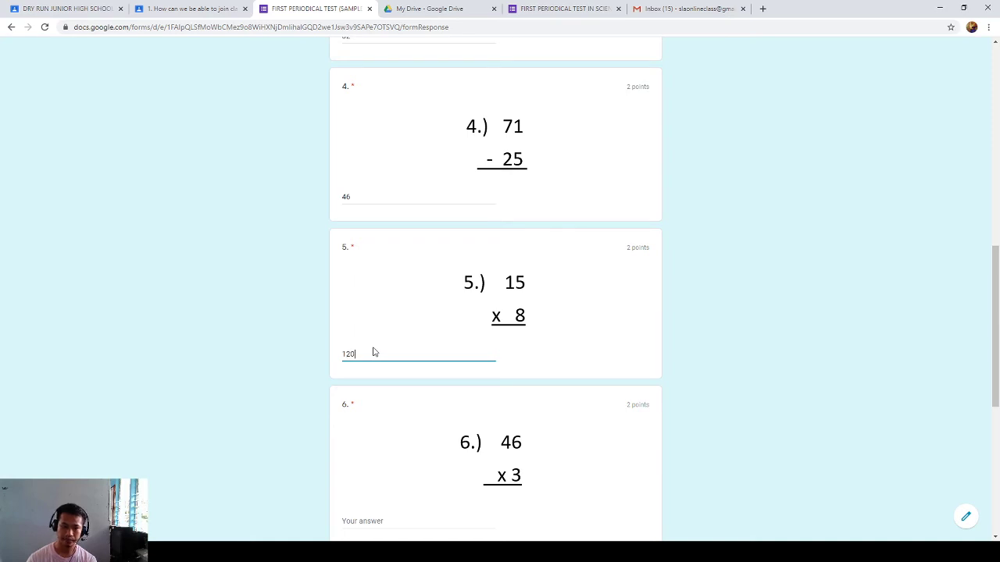
pyautogui.scroll(-2, 374, 354)
pyautogui.click(365, 367)
pyautogui.write('138')
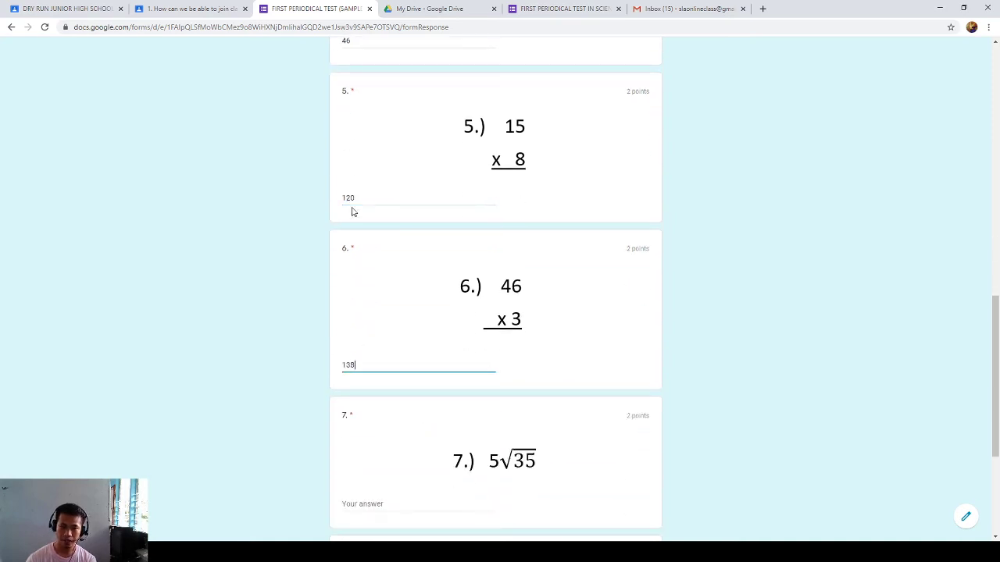
pyautogui.scroll(-3, 359, 217)
pyautogui.click(358, 290)
pyautogui.write('7')
pyautogui.scroll(-1, 357, 372)
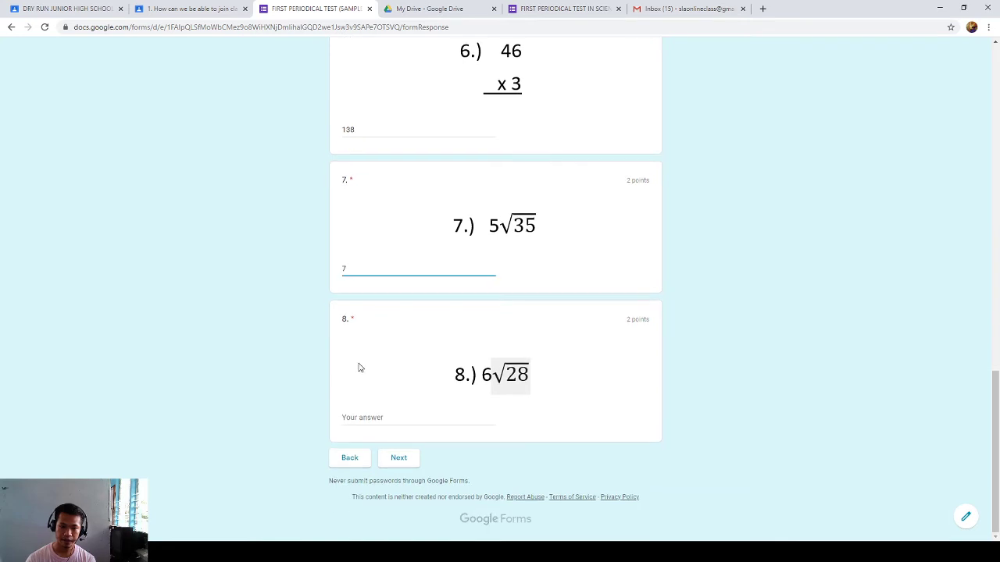
pyautogui.click(346, 417)
pyautogui.write('4.44')
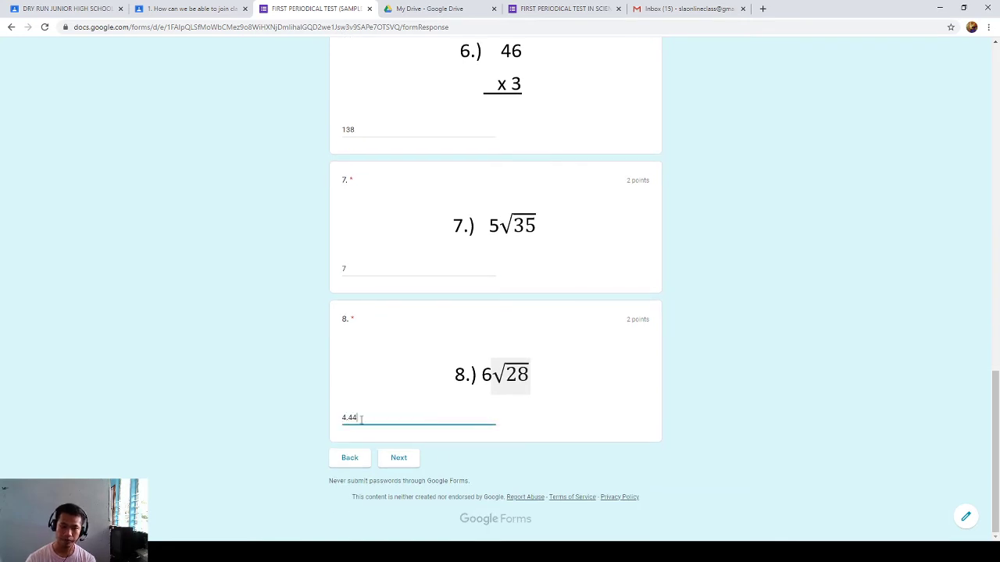
pyautogui.click(403, 458)
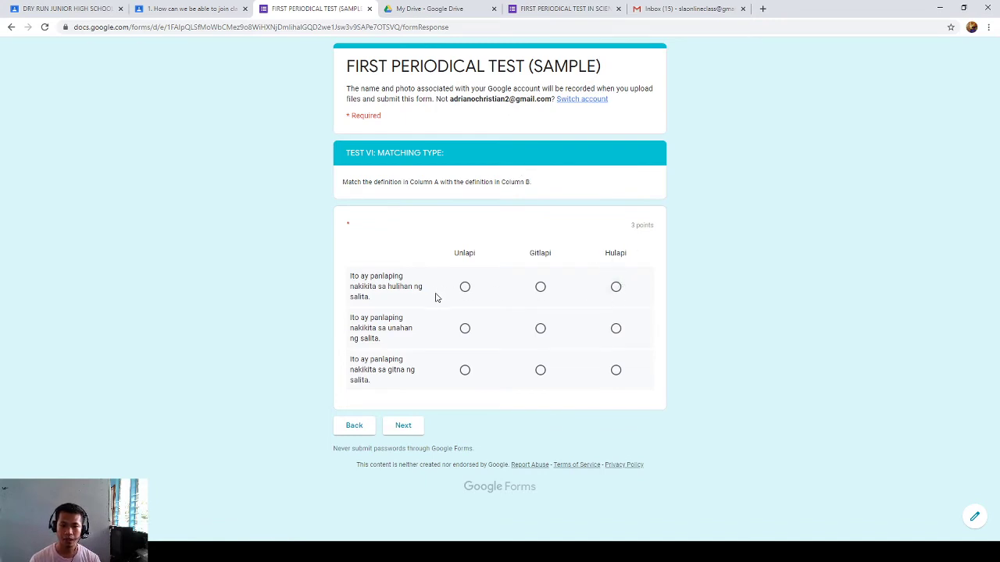
# - Match the three affix definitions to Hulapi, Unlapi and Gitlapi and go to the KUDOS! page
pyautogui.click(616, 288)
pyautogui.click(465, 328)
pyautogui.click(540, 370)
pyautogui.click(406, 430)
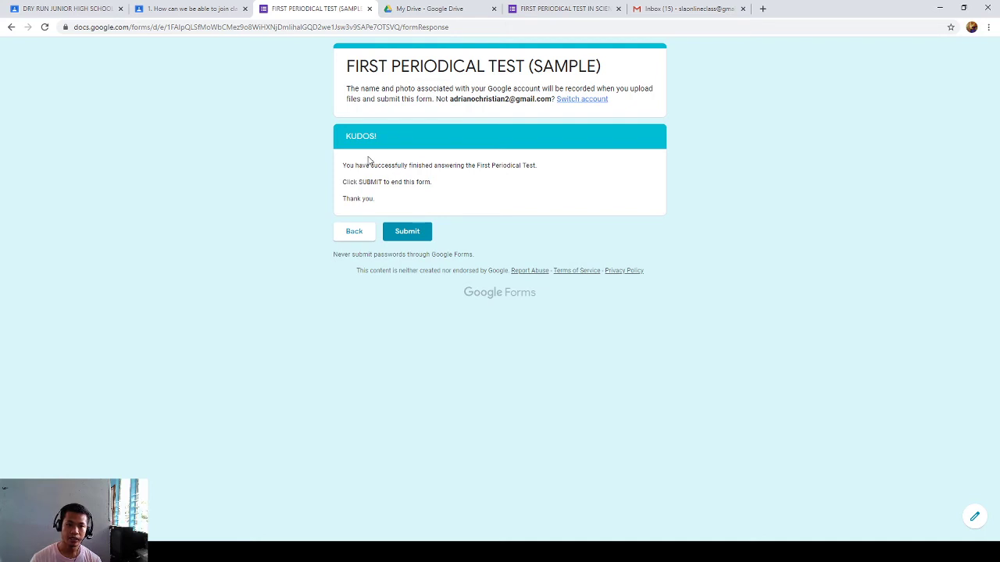
# - Read the KUDOS! page's closing message and submit the completed test
pyautogui.moveTo(372, 167); pyautogui.dragTo(502, 175)
pyautogui.click(501, 178)
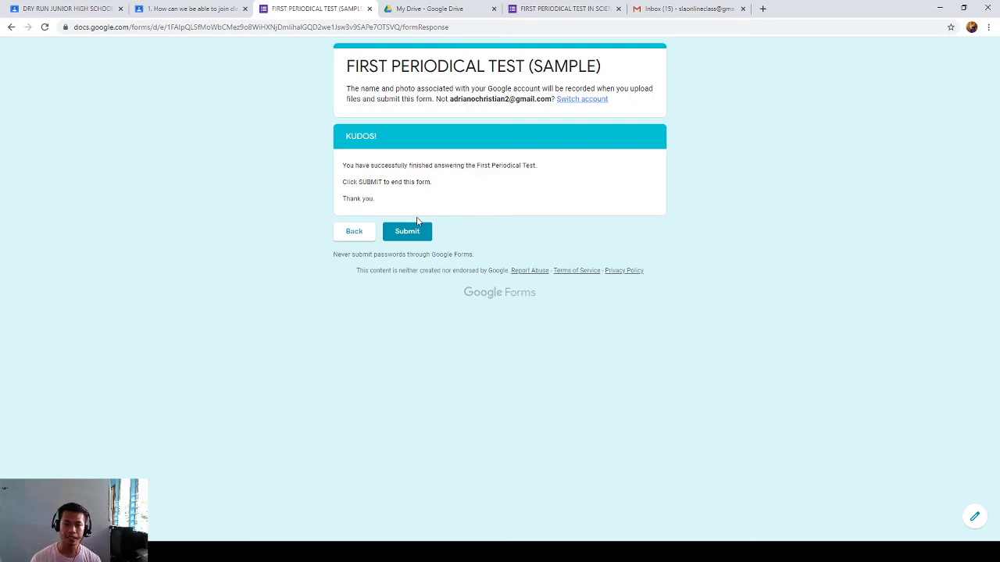
pyautogui.moveTo(434, 183); pyautogui.dragTo(346, 183)
pyautogui.click(350, 183)
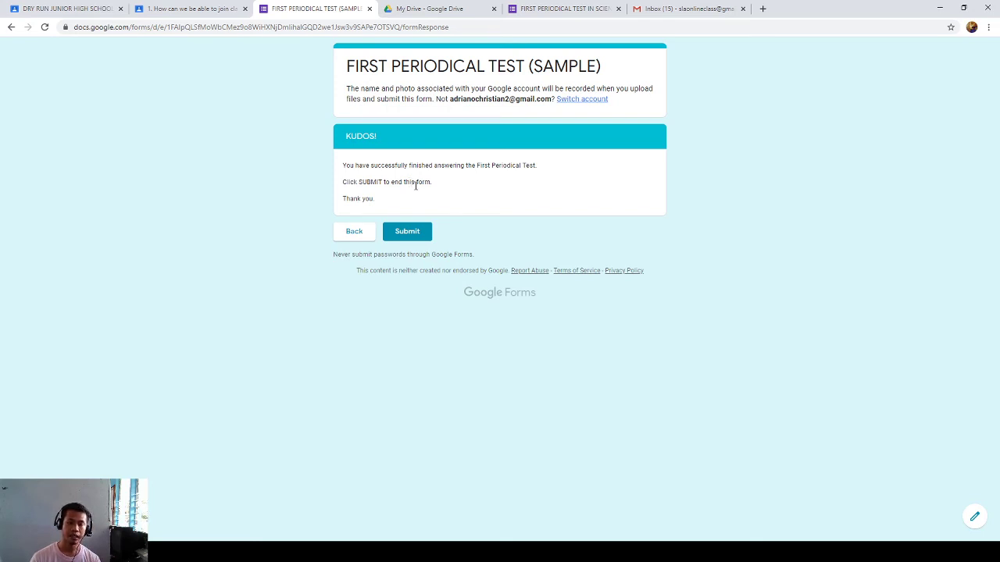
pyautogui.click(413, 235)
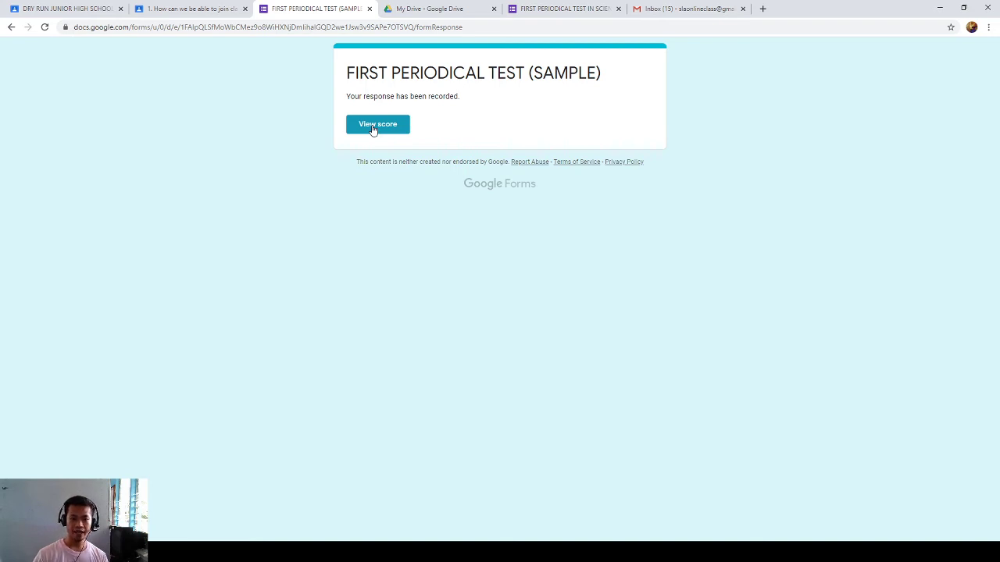
# - Open the submitted test's score view and review its 23/38 total points
pyautogui.click(375, 125)
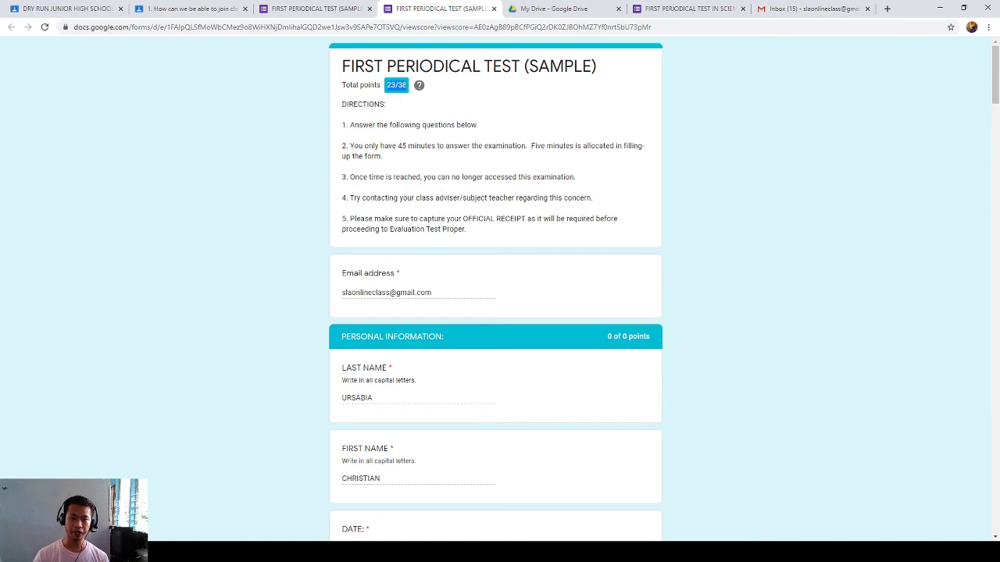
pyautogui.moveTo(390, 84); pyautogui.dragTo(405, 85)
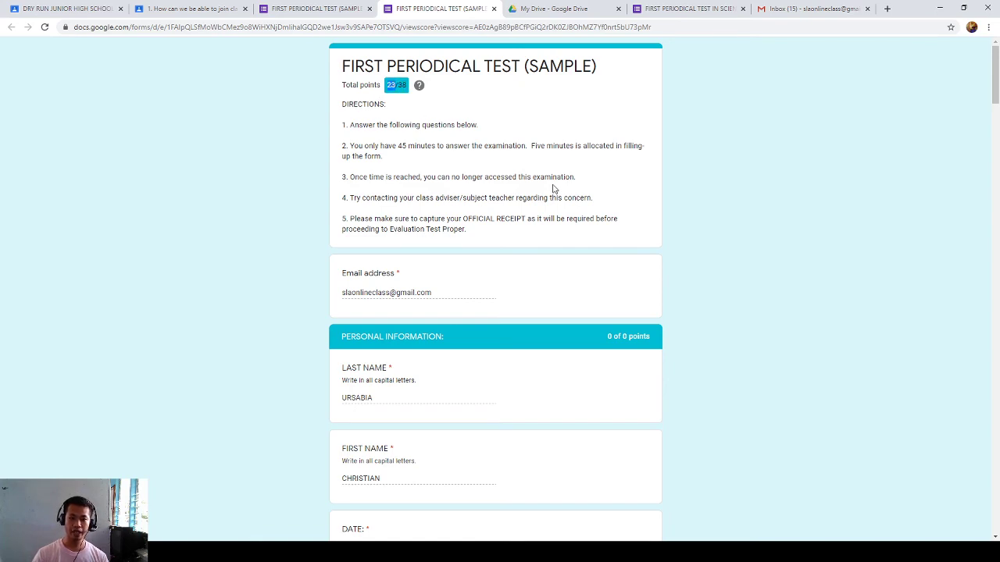
pyautogui.scroll(-10, 533, 290)
pyautogui.scroll(-6, 533, 295)
pyautogui.scroll(-3, 449, 305)
pyautogui.scroll(15, 449, 305)
pyautogui.scroll(5, 452, 293)
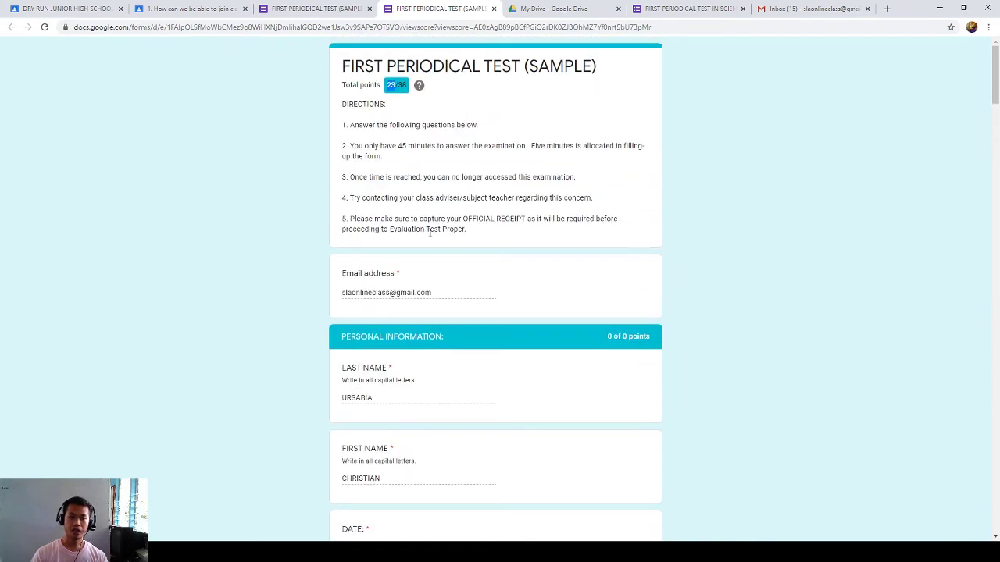
# - Close the Send form dialog and open the last respondent's individual response
pyautogui.click(680, 8)
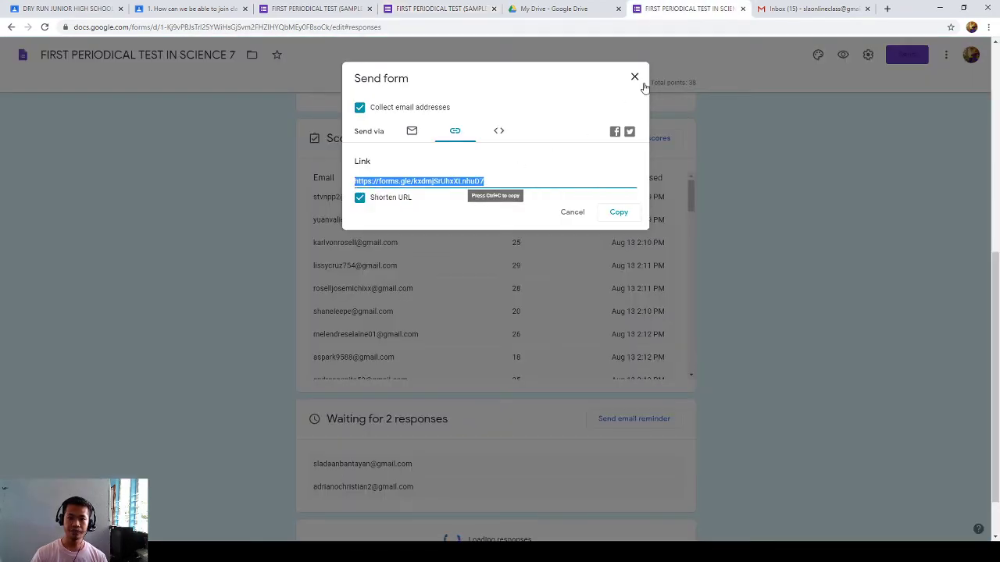
pyautogui.press('Escape')
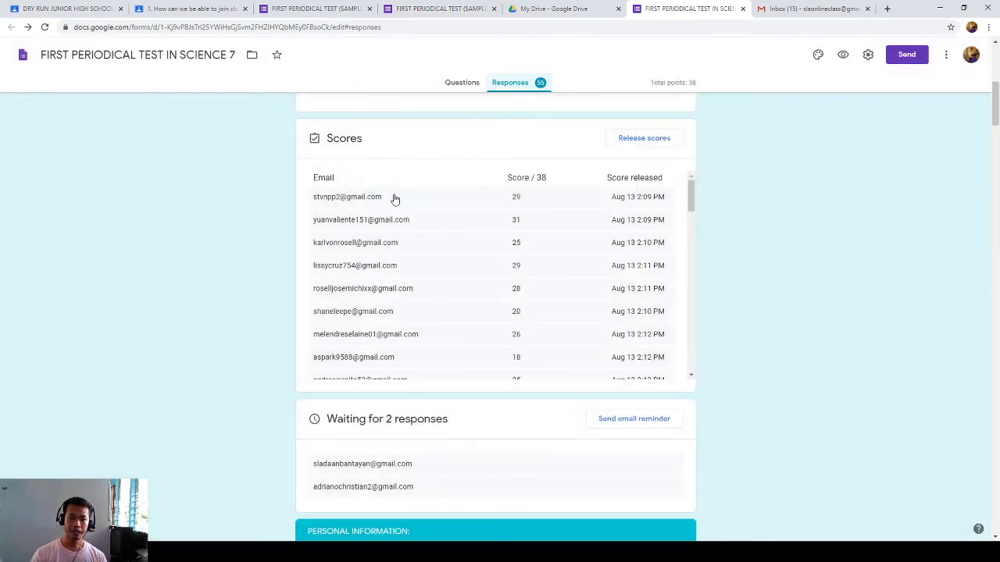
pyautogui.scroll(-4, 380, 286)
pyautogui.scroll(-5, 381, 286)
pyautogui.scroll(8, 402, 261)
pyautogui.scroll(-8, 404, 261)
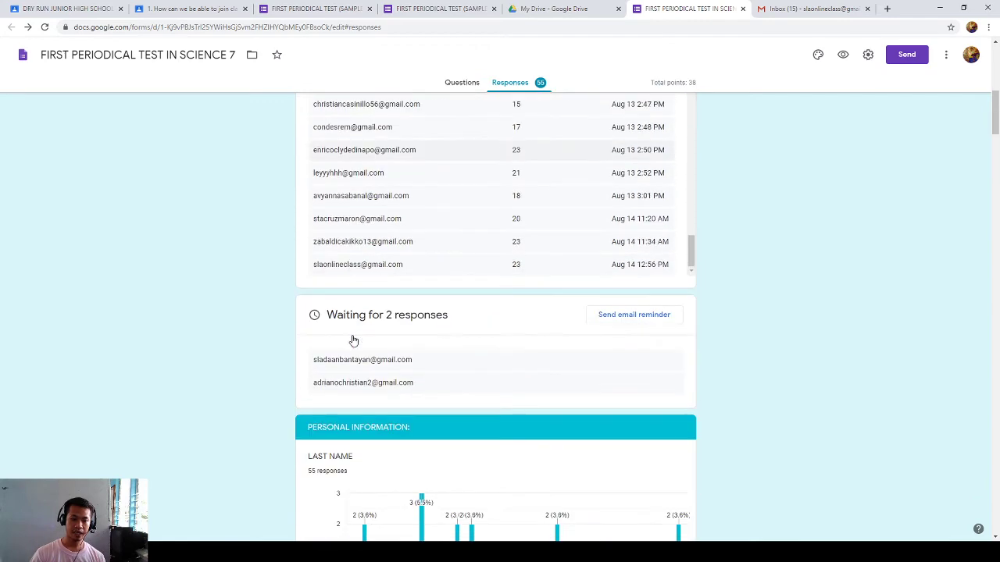
pyautogui.click(356, 263)
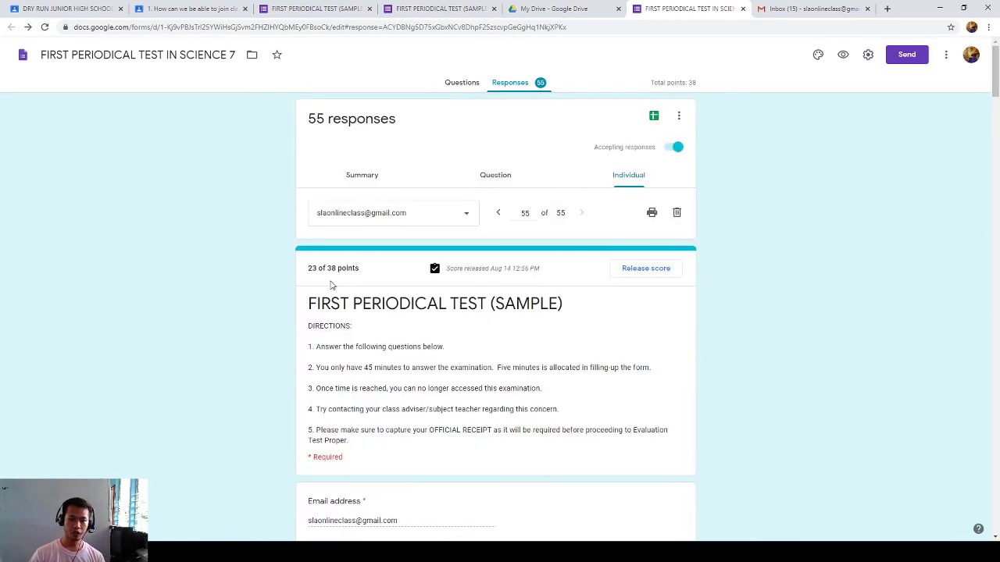
# - Check the response's 23 of 38 score and scroll down to the Test II Essay section
pyautogui.moveTo(310, 268); pyautogui.dragTo(330, 269)
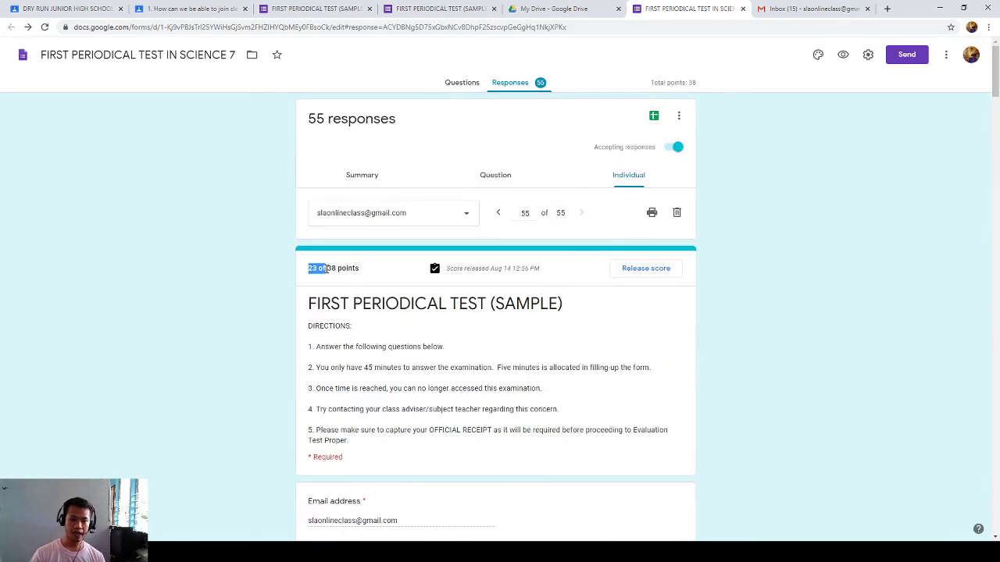
pyautogui.click(419, 8)
pyautogui.click(687, 9)
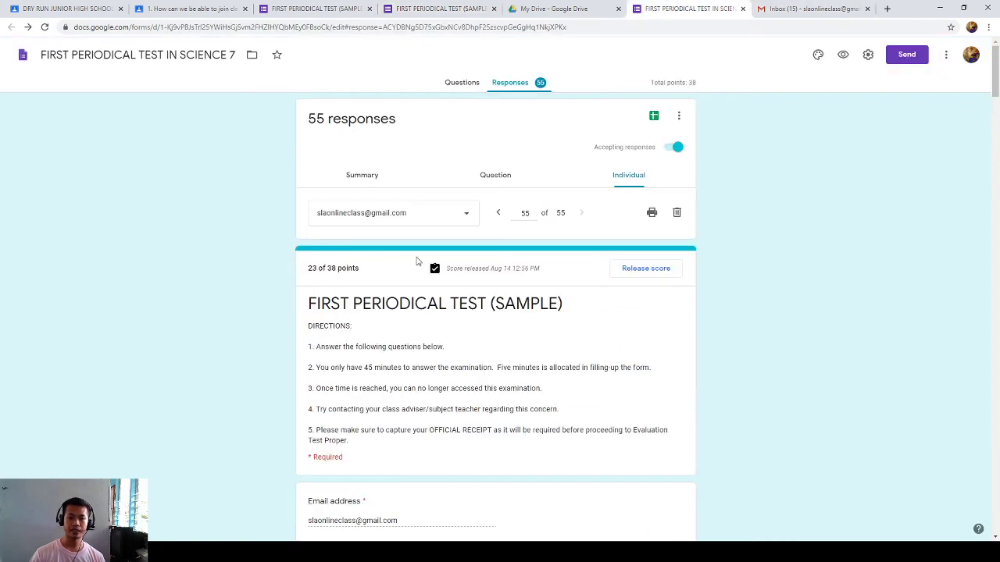
pyautogui.scroll(-12, 405, 325)
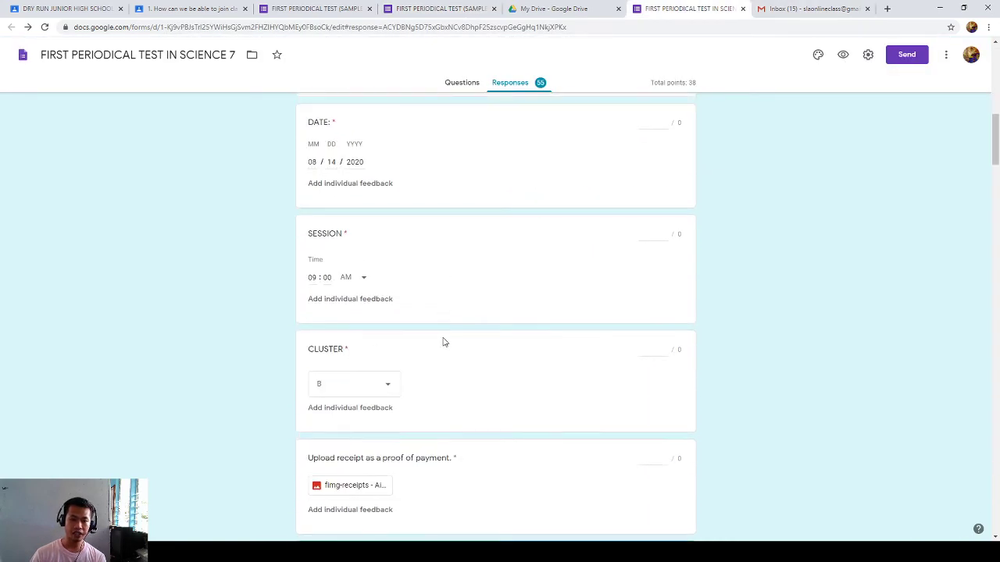
pyautogui.scroll(-9, 447, 346)
pyautogui.scroll(2, 496, 257)
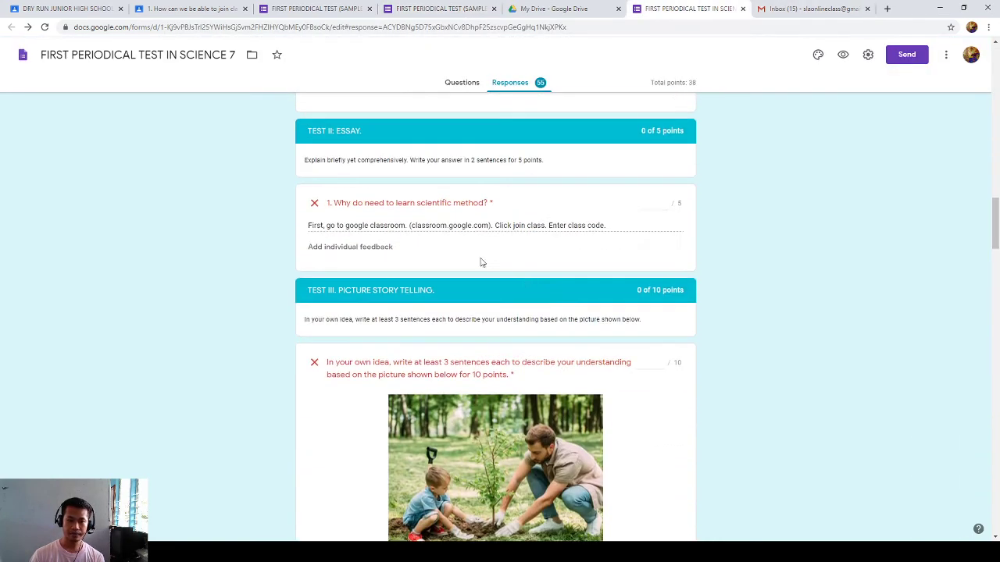
# - Award 1 point to the essay and 9 to the picture story, then save
pyautogui.click(664, 205)
pyautogui.write('1')
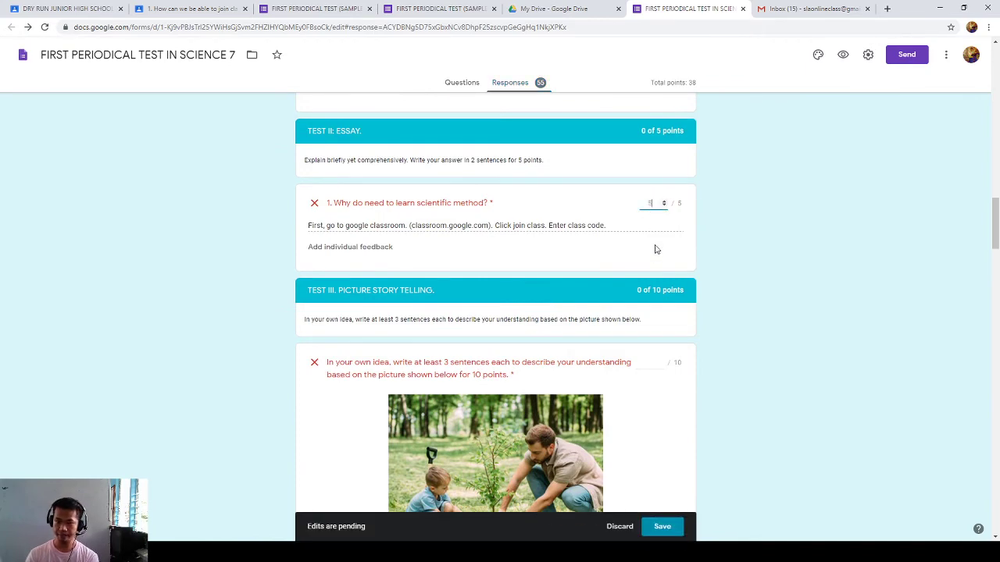
pyautogui.scroll(-3, 479, 318)
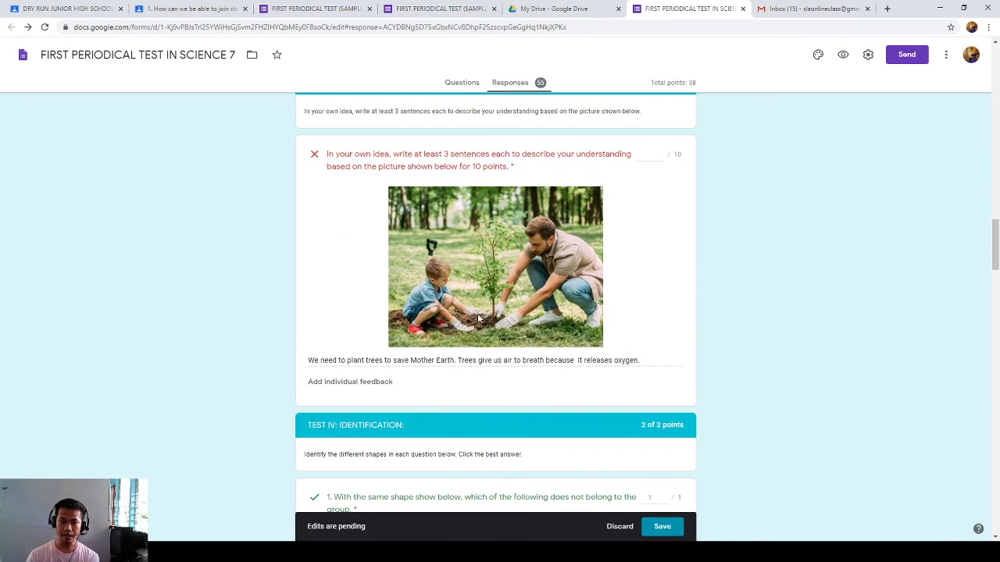
pyautogui.click(657, 166)
pyautogui.write('9')
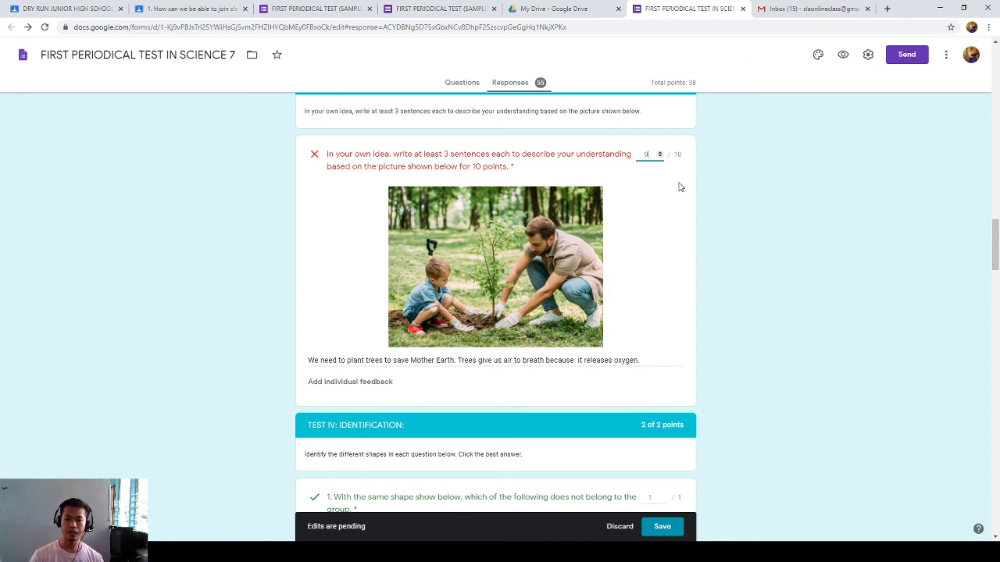
pyautogui.click(663, 528)
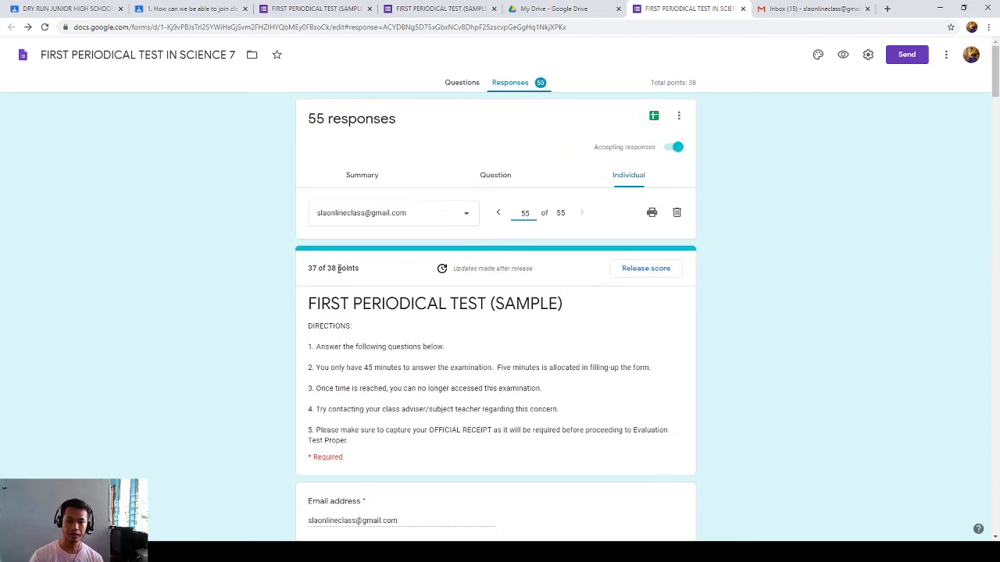
# - Release this respondent's 37 of 38 score with an email notification
pyautogui.click(629, 272)
pyautogui.scroll(-10, 489, 350)
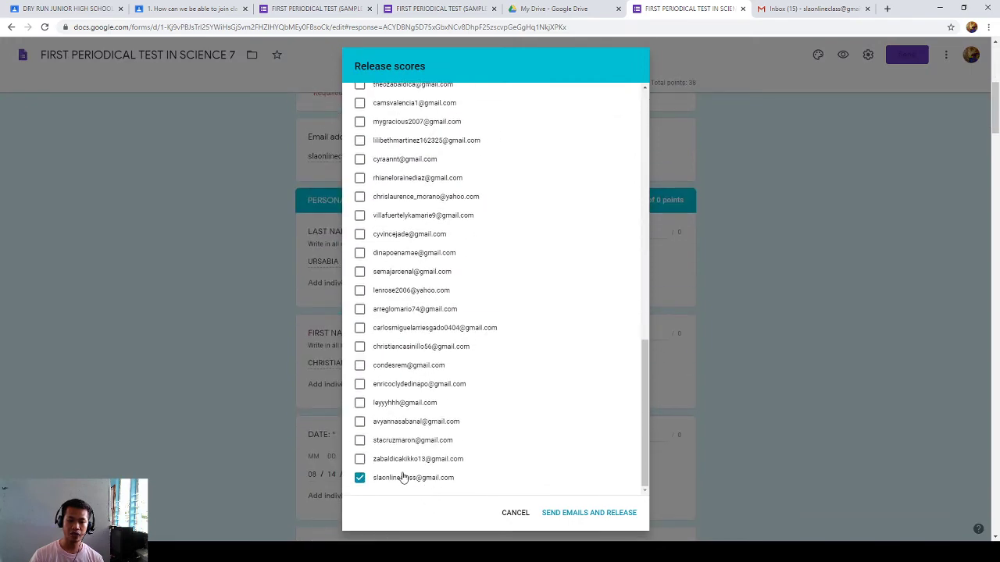
pyautogui.click(588, 513)
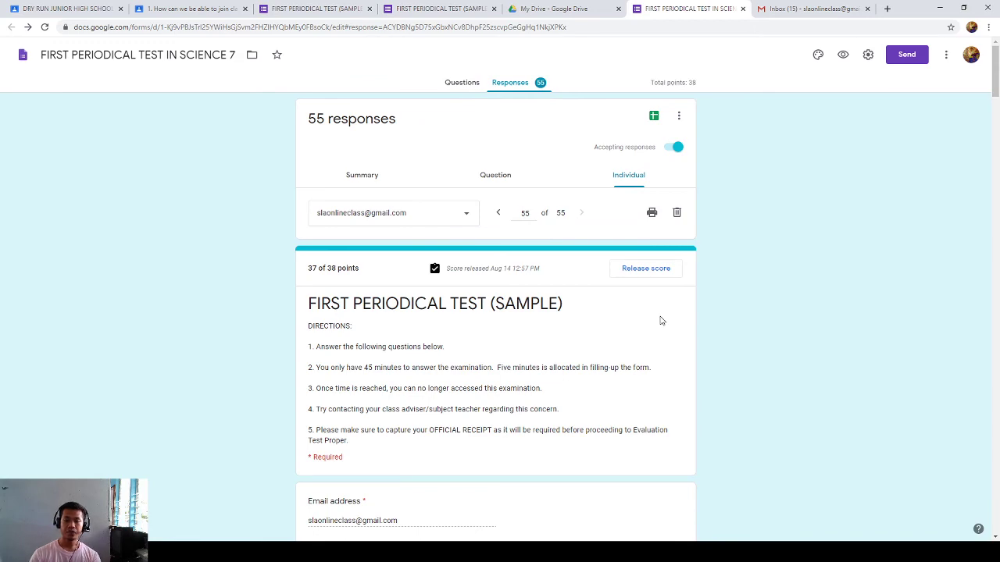
pyautogui.scroll(-4, 660, 321)
pyautogui.scroll(4, 658, 330)
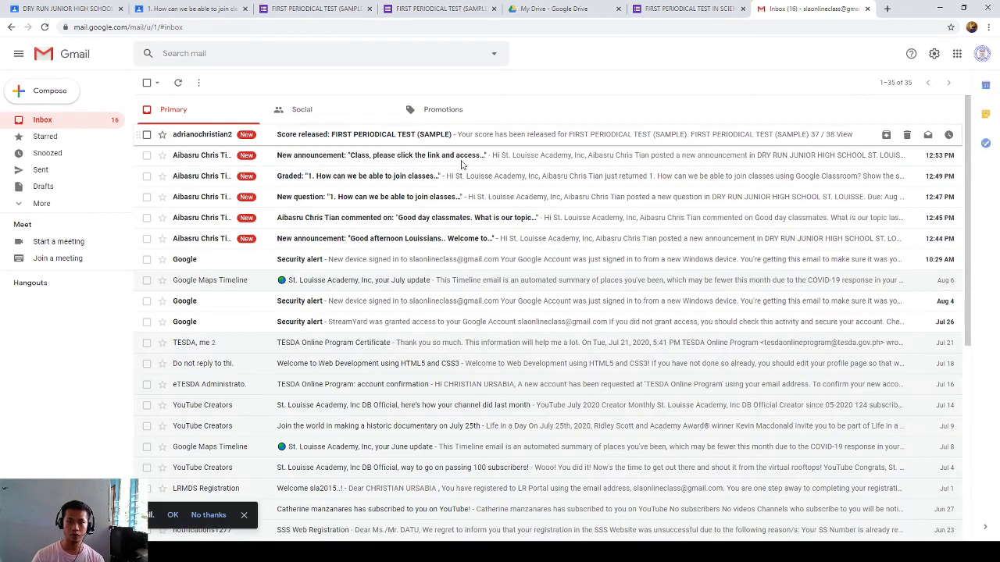
# - Check the signed-in account, then open the Score released email showing 37 / 38
pyautogui.click(982, 55)
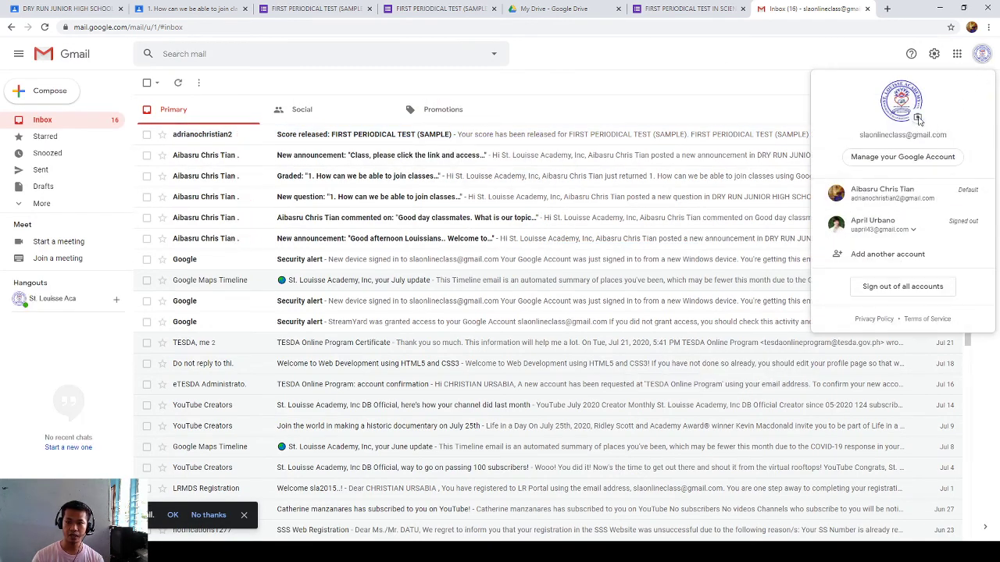
pyautogui.click(607, 58)
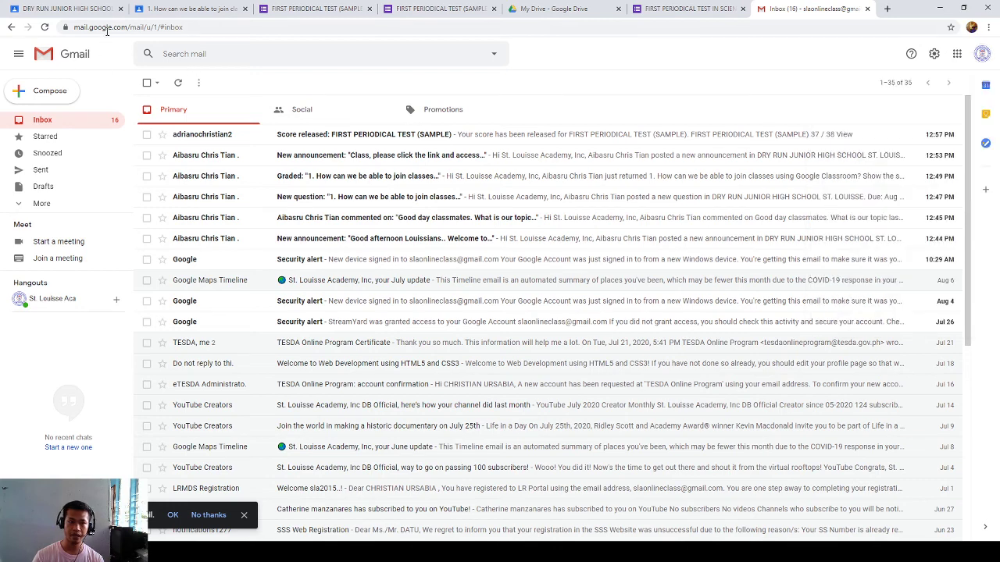
pyautogui.click(317, 136)
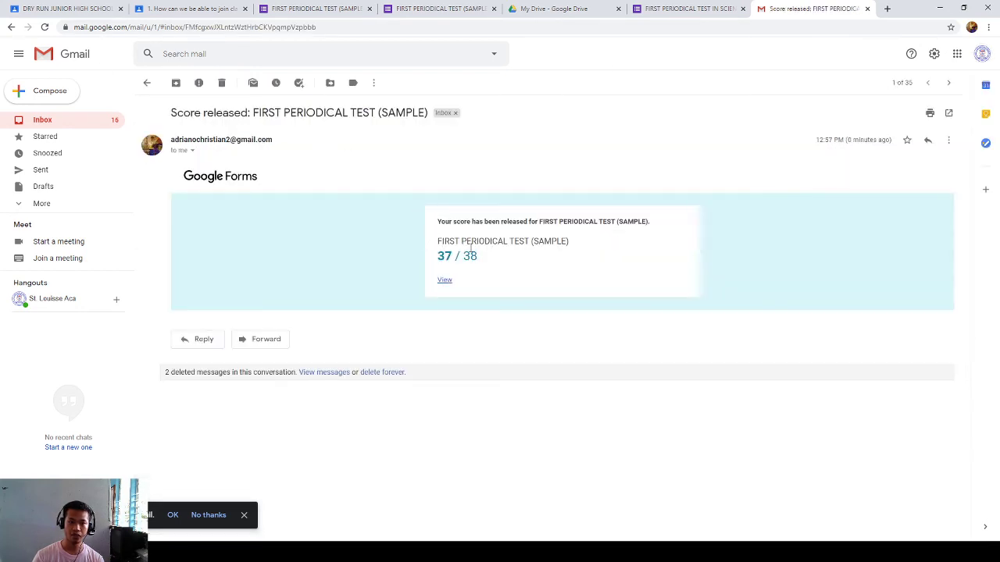
pyautogui.moveTo(474, 252); pyautogui.dragTo(438, 221)
pyautogui.click(453, 264)
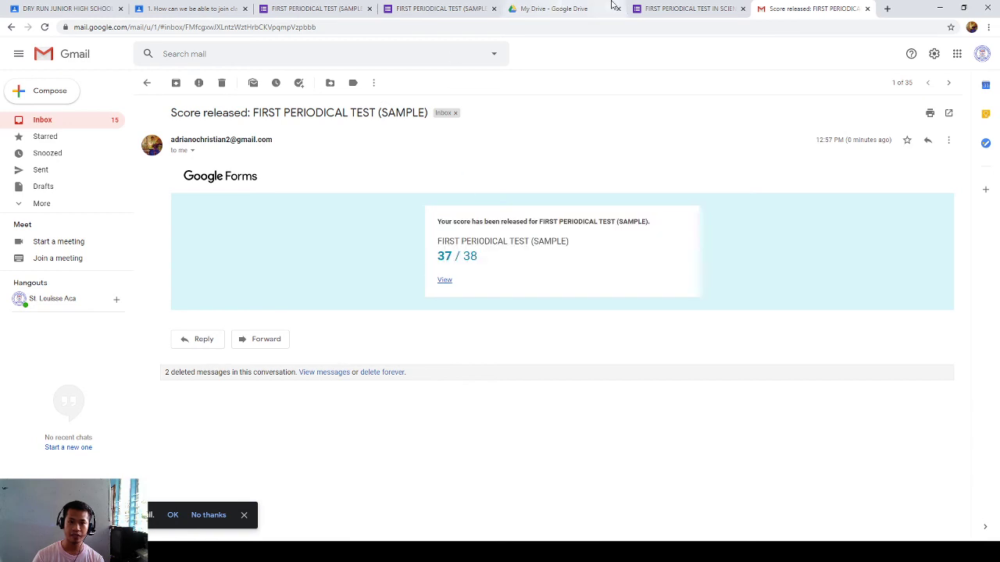
# - Compare the email against the Science 7 form responses, checking the test title
pyautogui.click(672, 11)
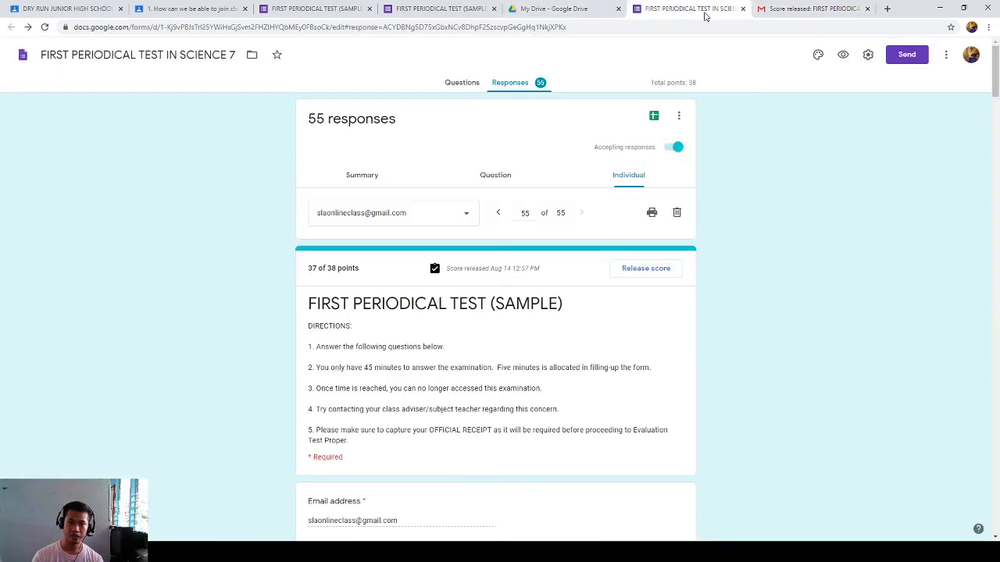
pyautogui.click(791, 8)
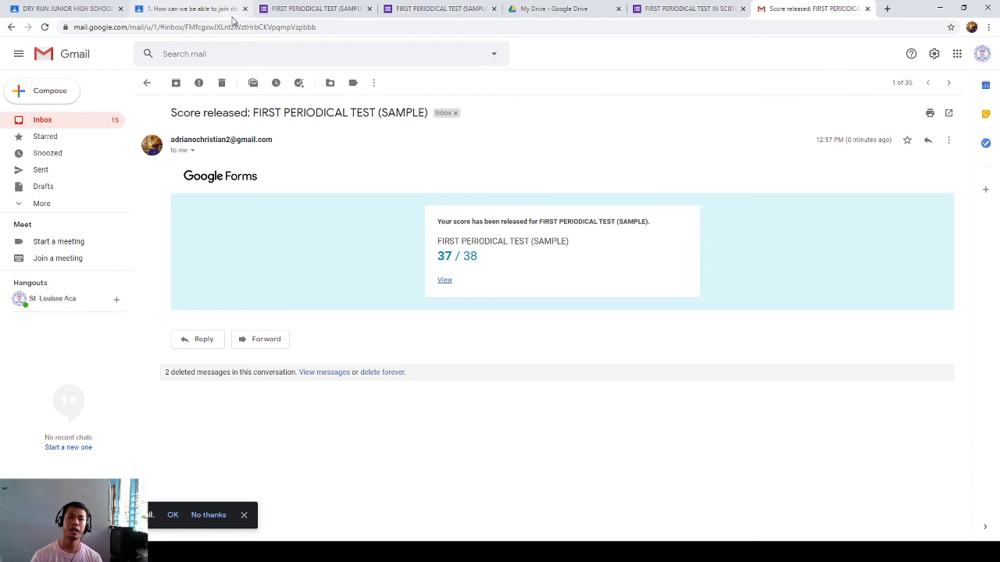
pyautogui.click(689, 8)
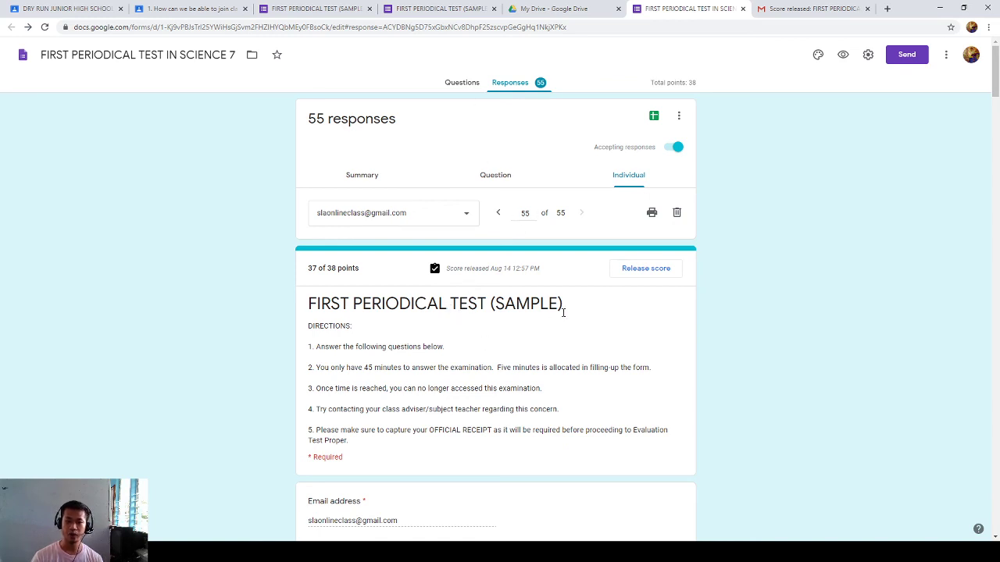
pyautogui.moveTo(563, 312); pyautogui.dragTo(310, 306)
pyautogui.click(322, 307)
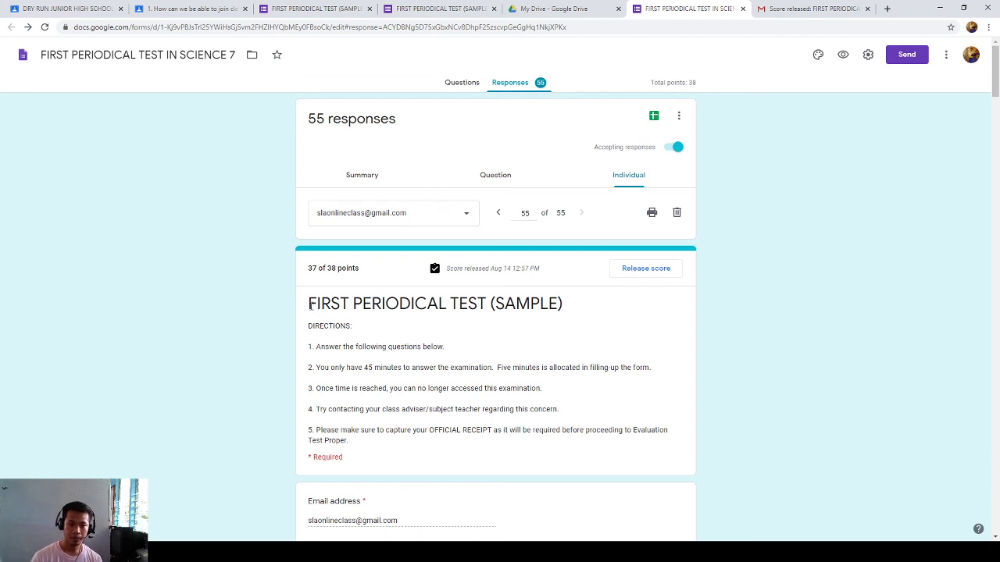
pyautogui.moveTo(309, 307); pyautogui.dragTo(310, 303)
pyautogui.click(573, 312)
pyautogui.click(560, 306)
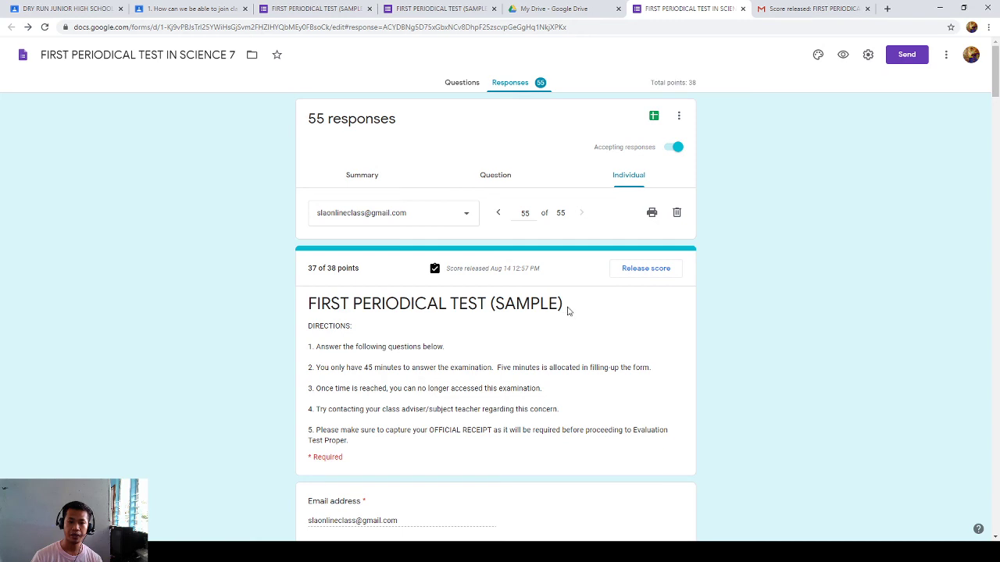
pyautogui.moveTo(568, 311); pyautogui.dragTo(588, 306)
pyautogui.click(311, 303)
pyautogui.click(587, 306)
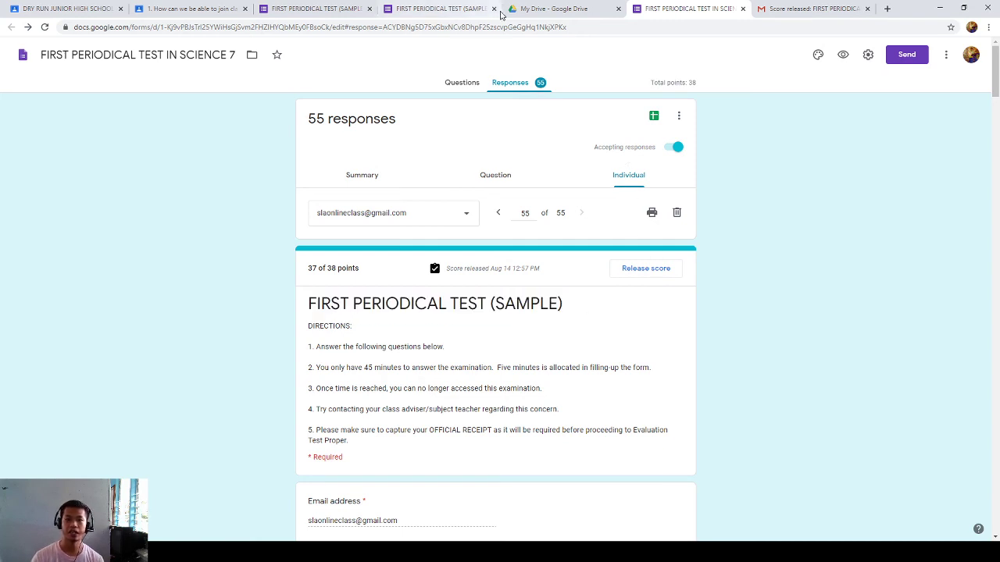
pyautogui.click(572, 8)
pyautogui.click(233, 6)
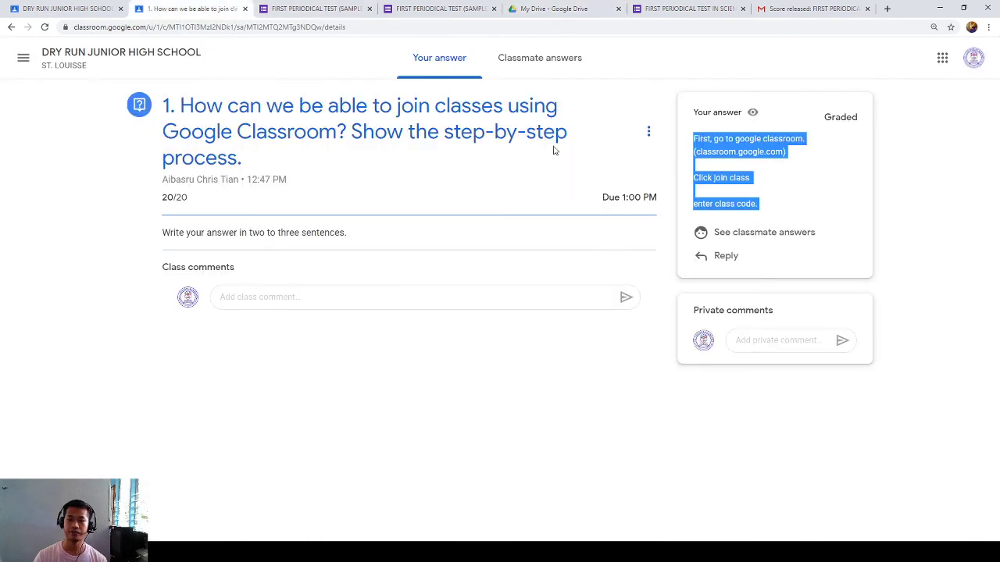
pyautogui.click(647, 403)
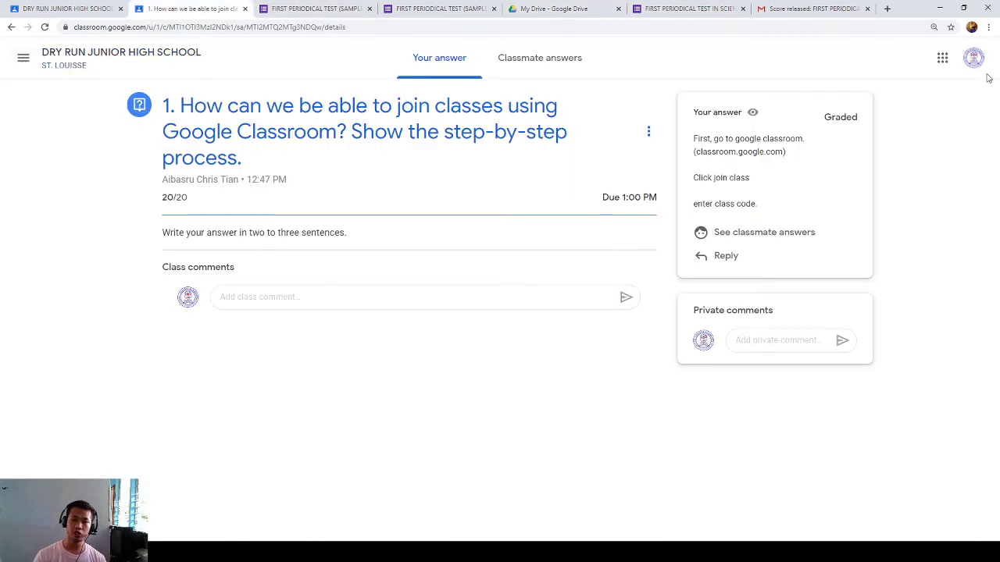
pyautogui.click(974, 60)
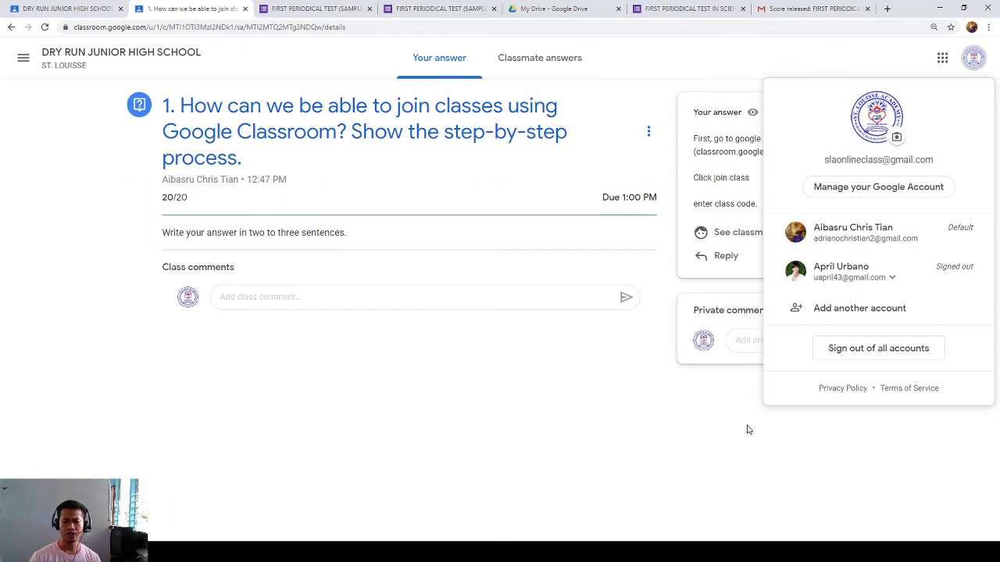
pyautogui.click(747, 432)
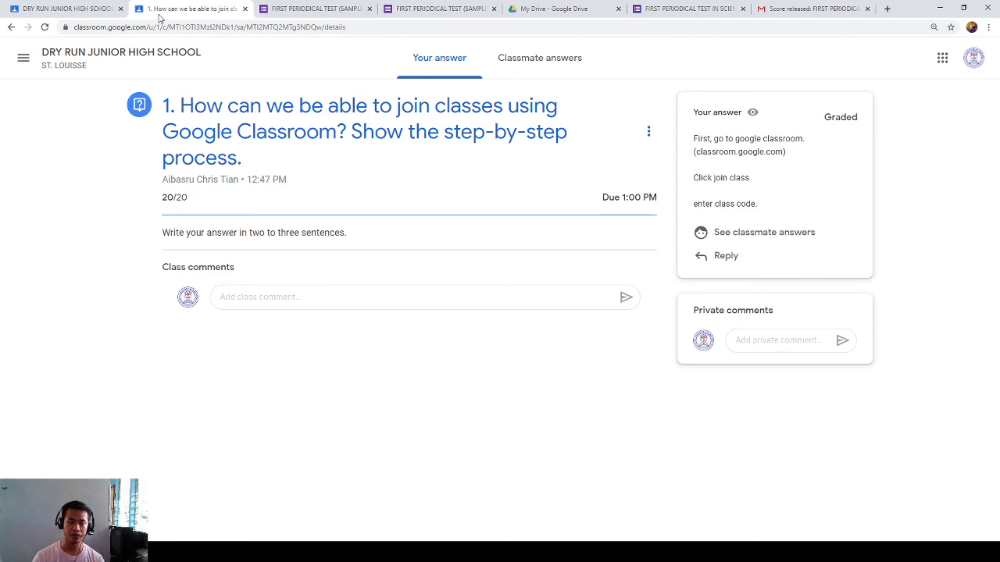
# - Move from Stream and Classwork to the People list of the teacher and 84 students
pyautogui.click(102, 10)
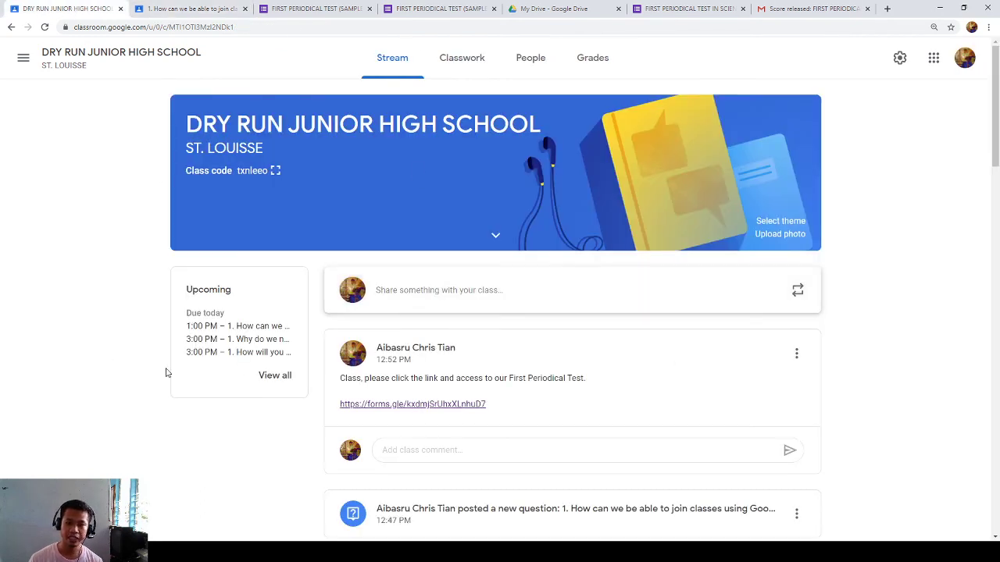
pyautogui.scroll(-3, 685, 326)
pyautogui.scroll(-3, 682, 325)
pyautogui.scroll(3, 625, 335)
pyautogui.click(465, 58)
pyautogui.click(532, 62)
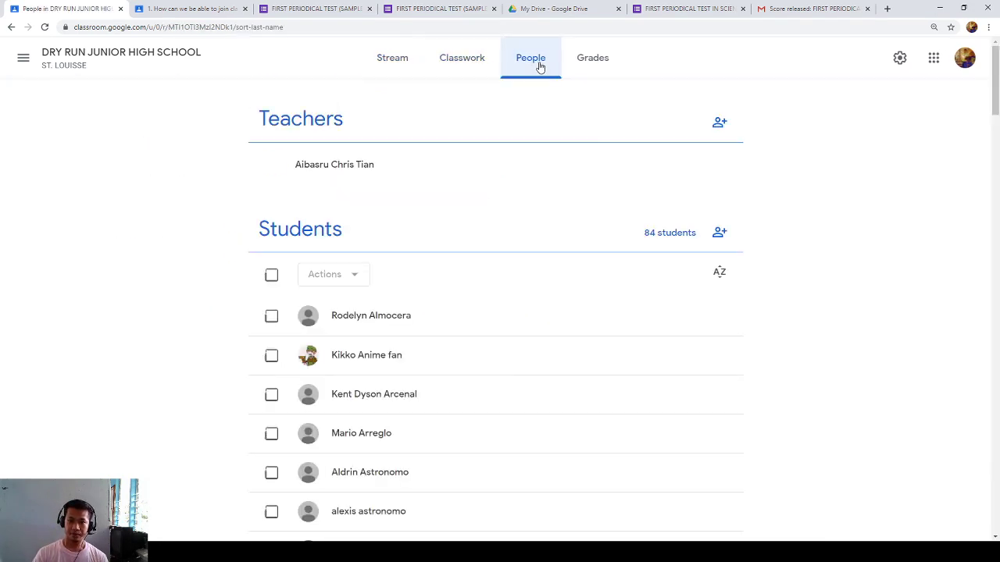
pyautogui.scroll(-1, 591, 319)
pyautogui.scroll(1, 703, 275)
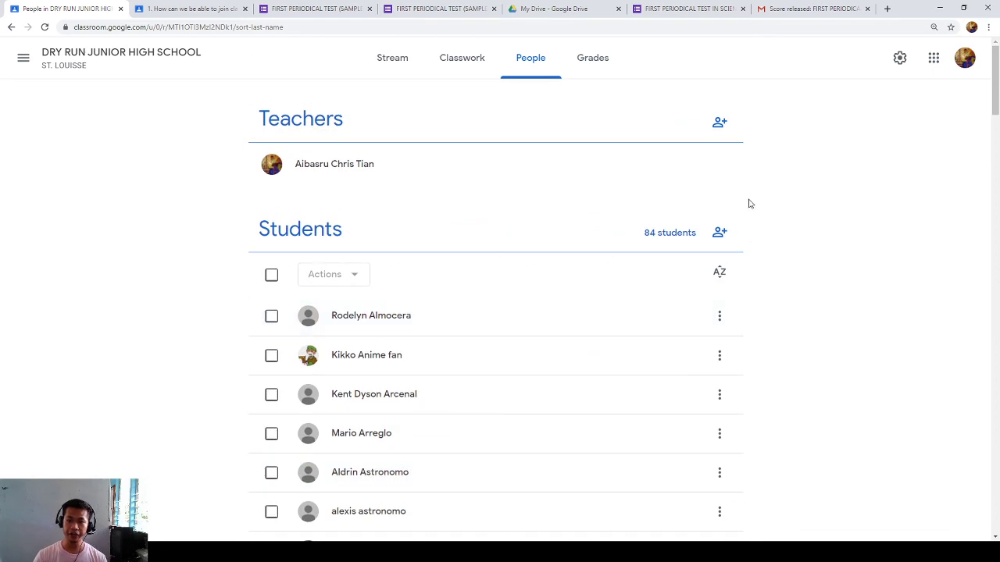
pyautogui.scroll(-10, 395, 340)
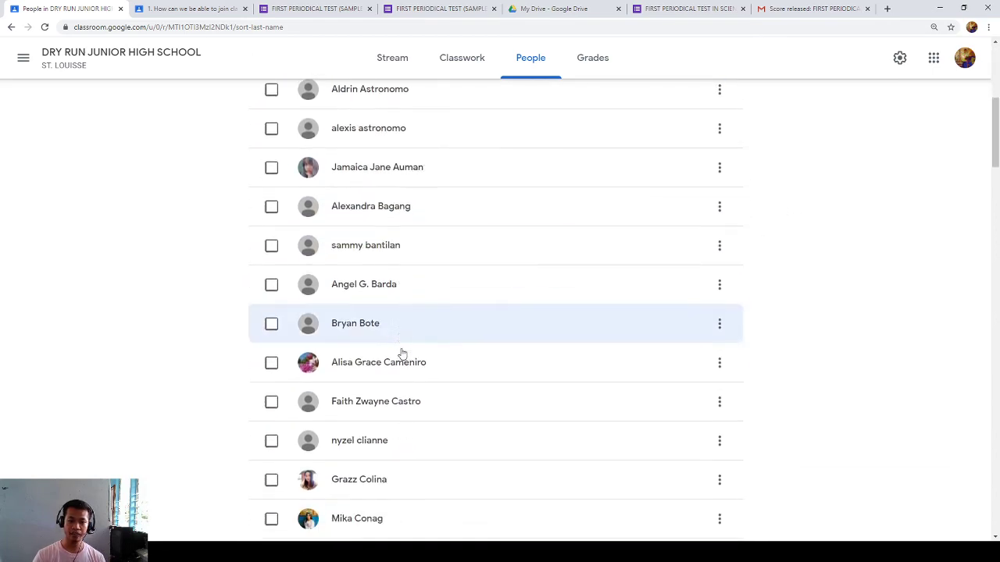
pyautogui.scroll(-1, 404, 353)
pyautogui.scroll(2, 382, 346)
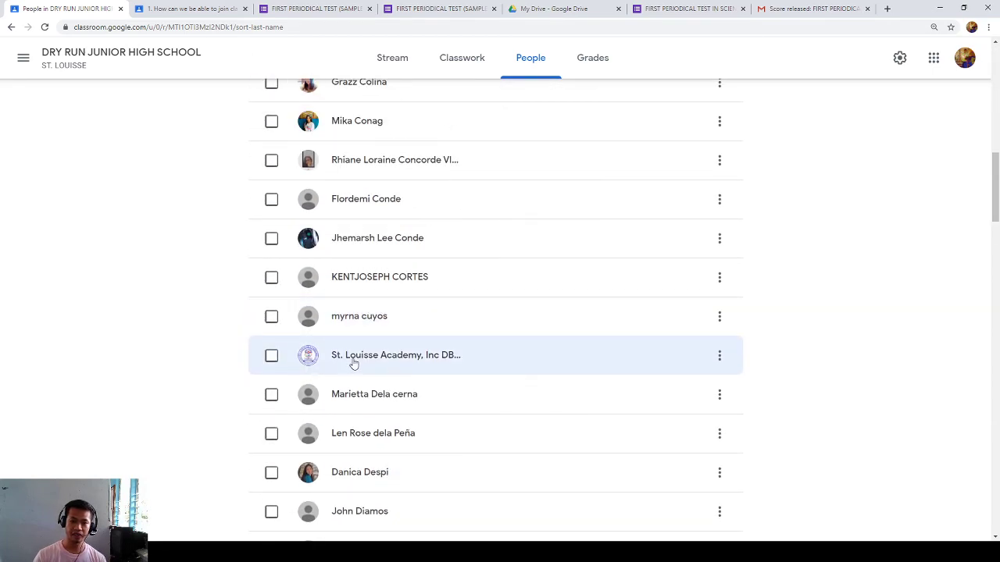
# - Select a student, view the Actions menu without choosing, then unselect the student
pyautogui.click(271, 356)
pyautogui.scroll(10, 341, 342)
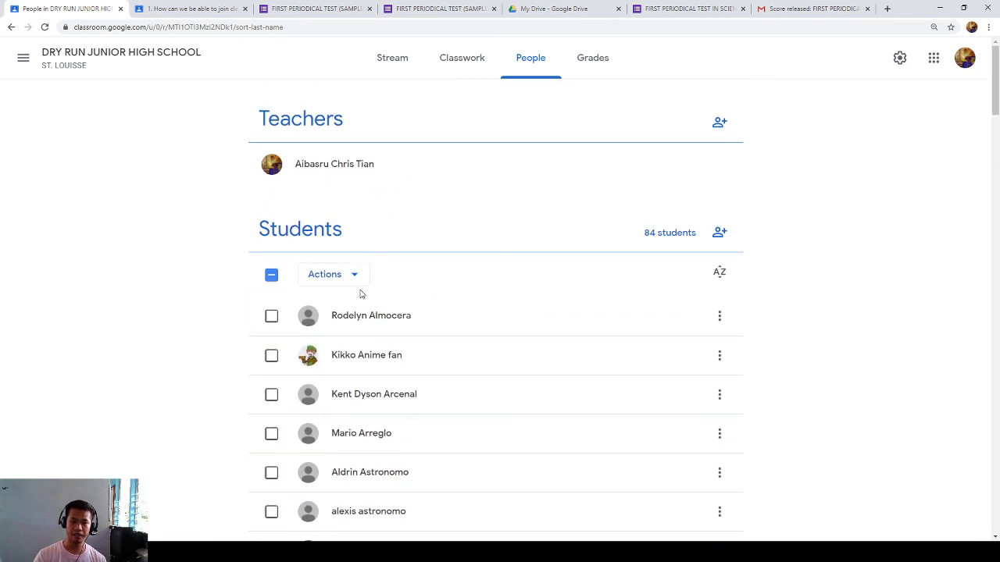
pyautogui.click(355, 281)
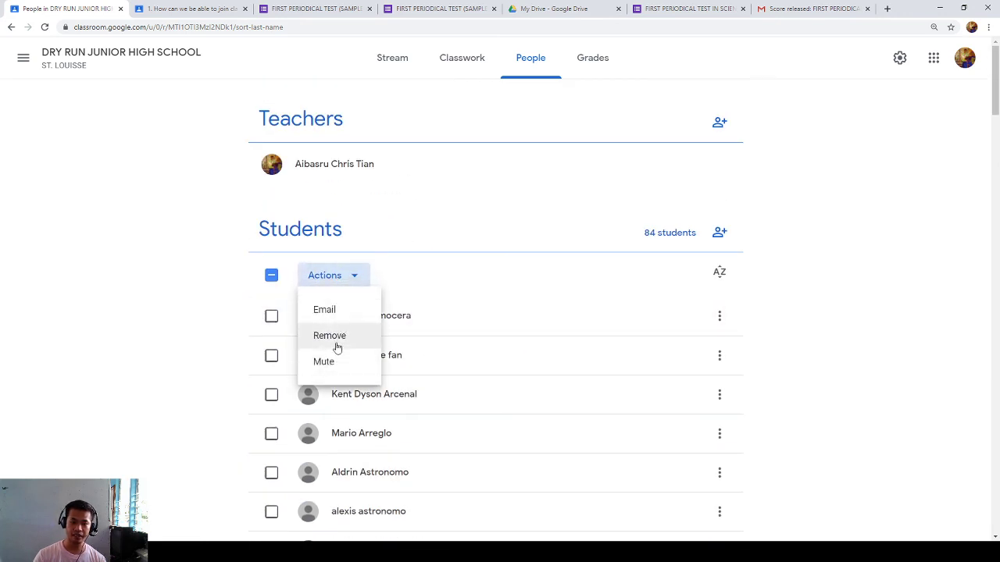
pyautogui.click(275, 377)
pyautogui.scroll(-8, 333, 412)
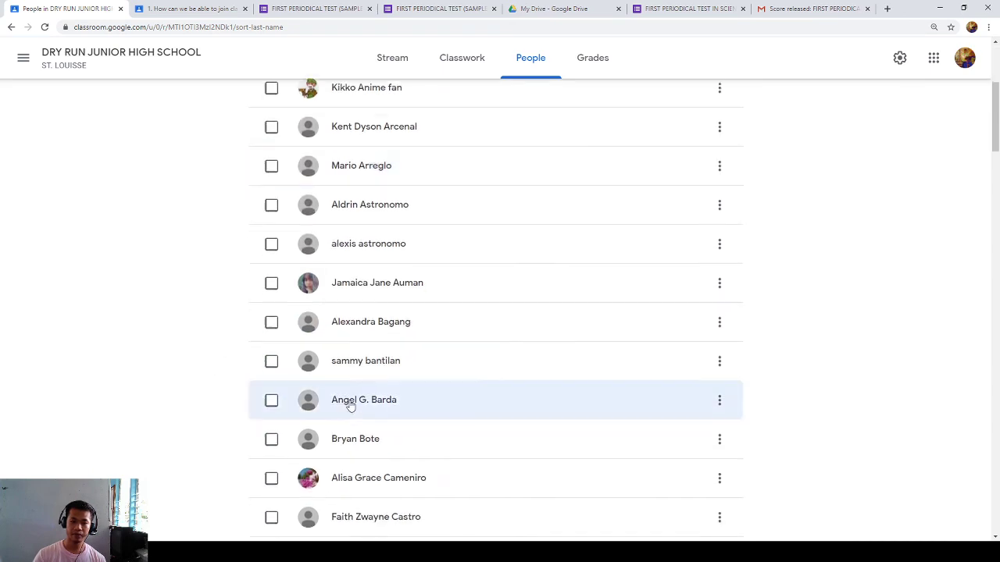
pyautogui.scroll(-3, 333, 412)
pyautogui.click(271, 303)
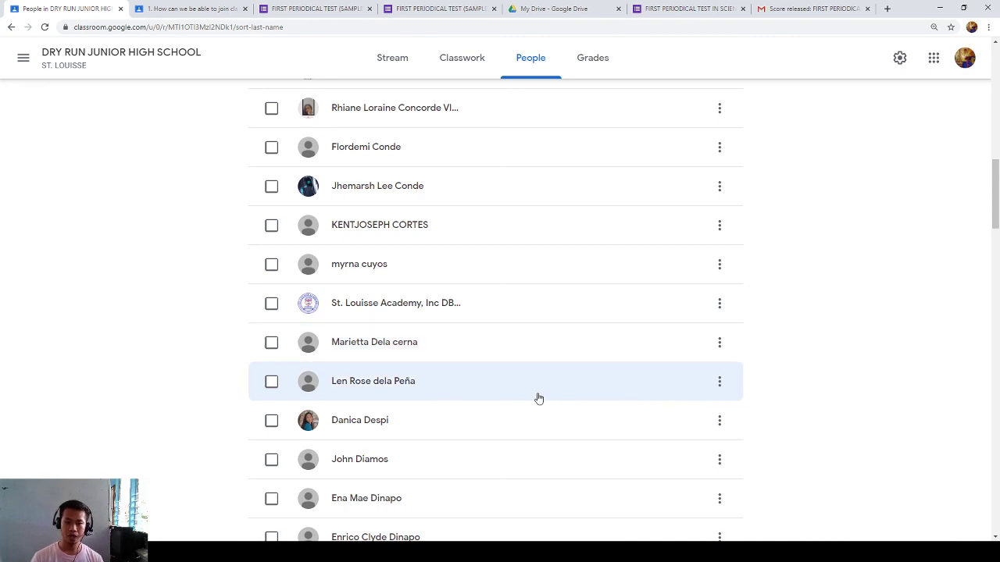
pyautogui.scroll(7, 589, 398)
pyautogui.scroll(5, 591, 398)
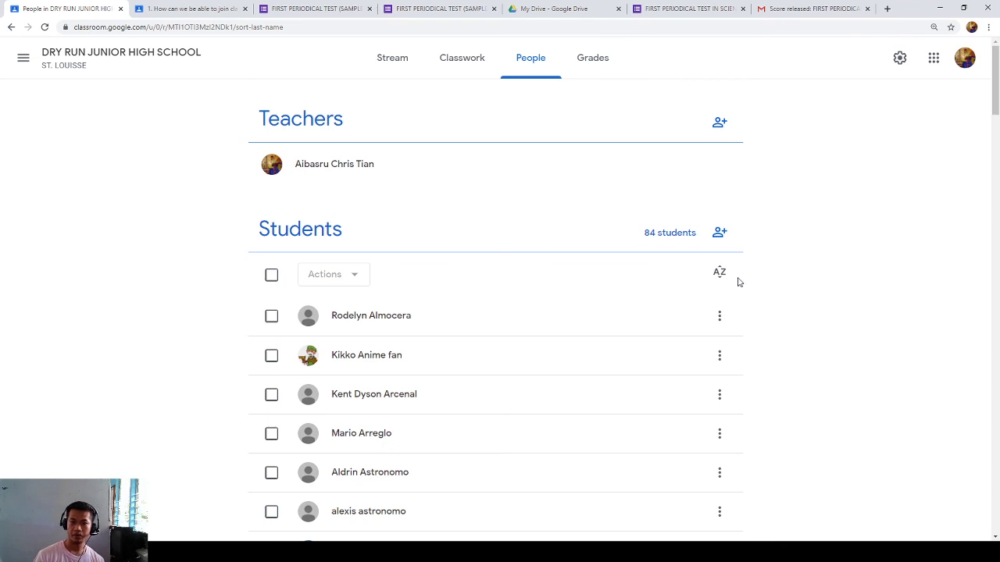
pyautogui.click(595, 63)
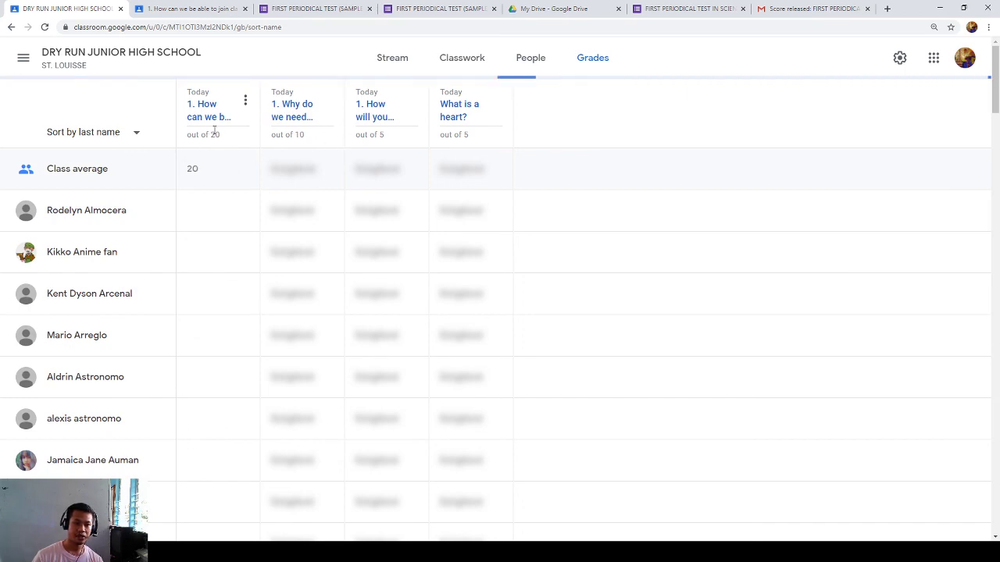
# - Scroll through the student list in the class gradebook
pyautogui.scroll(-10, 211, 165)
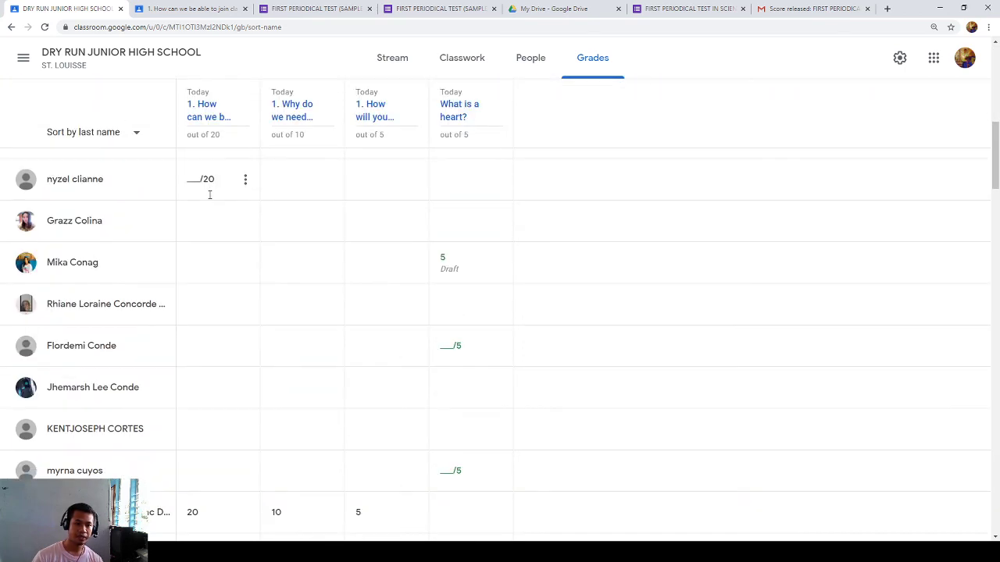
pyautogui.scroll(-5, 209, 194)
pyautogui.scroll(-5, 374, 390)
pyautogui.scroll(-20, 373, 391)
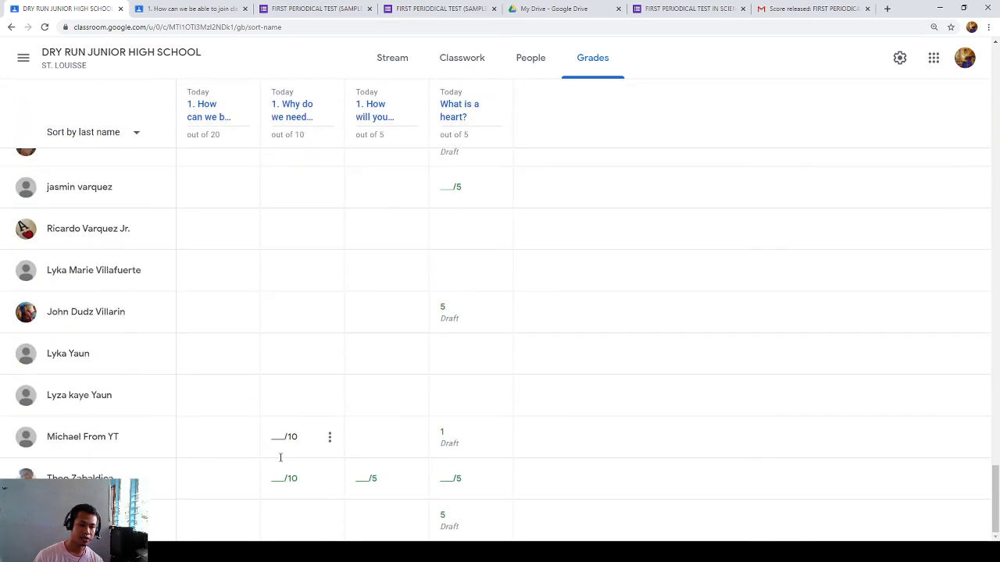
pyautogui.scroll(3, 227, 331)
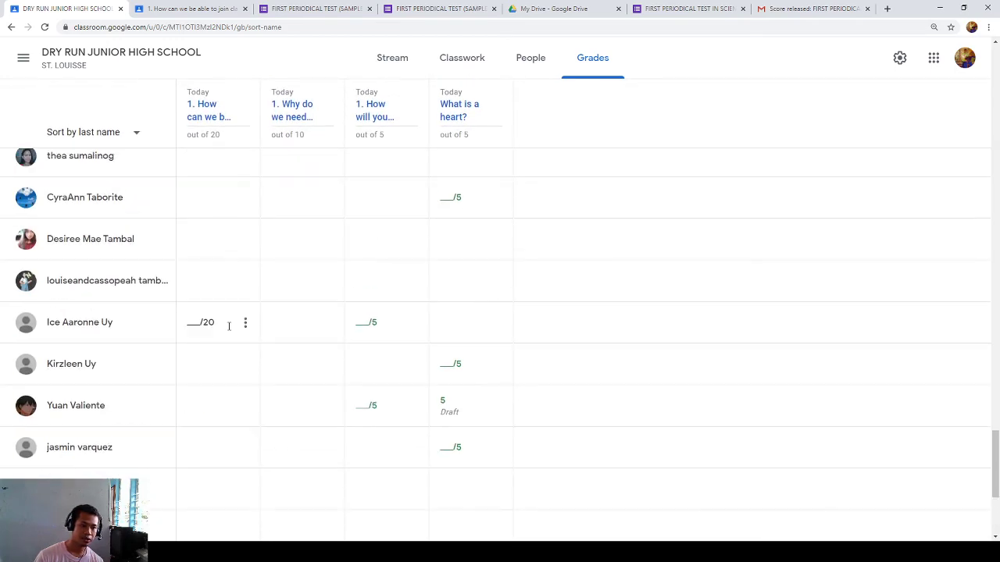
pyautogui.scroll(10, 228, 331)
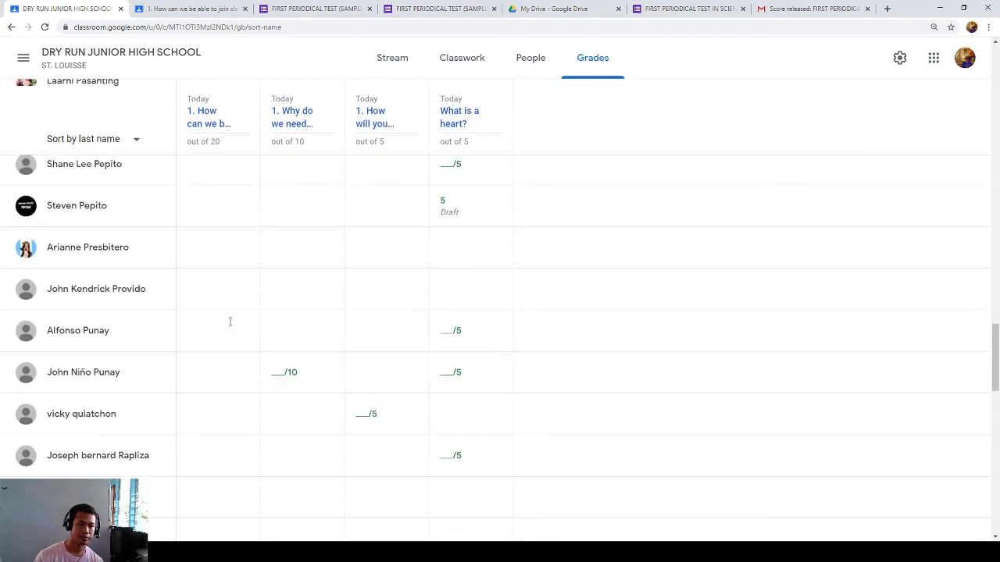
pyautogui.scroll(15, 229, 321)
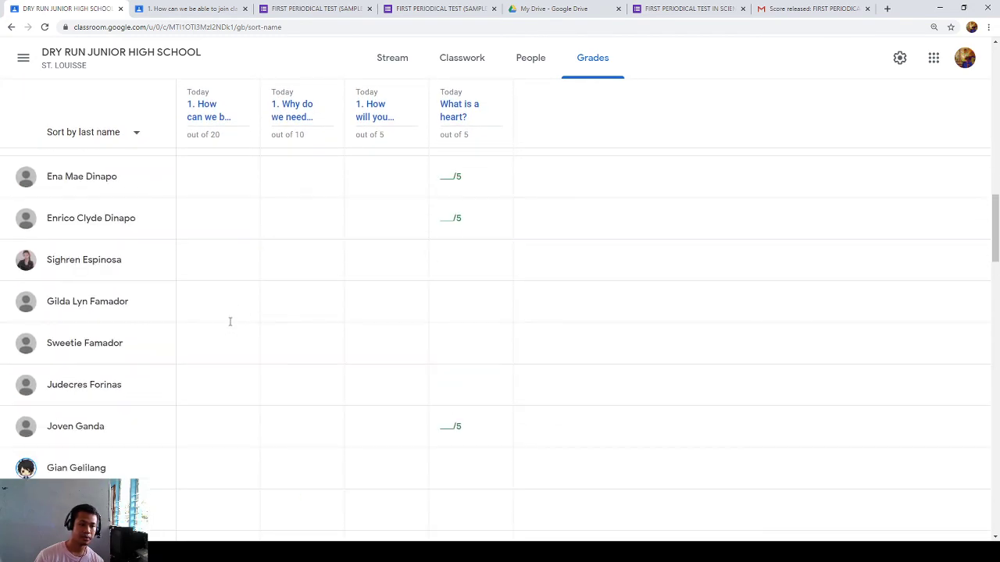
pyautogui.scroll(7, 229, 321)
pyautogui.scroll(-1, 245, 402)
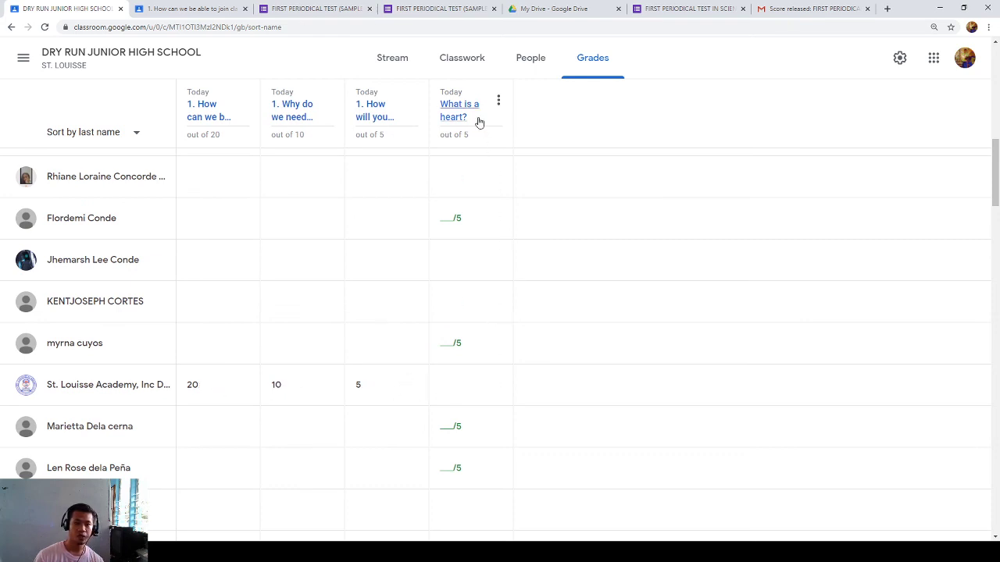
# - Inspect the graded student's 20/20 score and the 10/10 grade options, then return to Stream
pyautogui.click(207, 390)
pyautogui.click(329, 386)
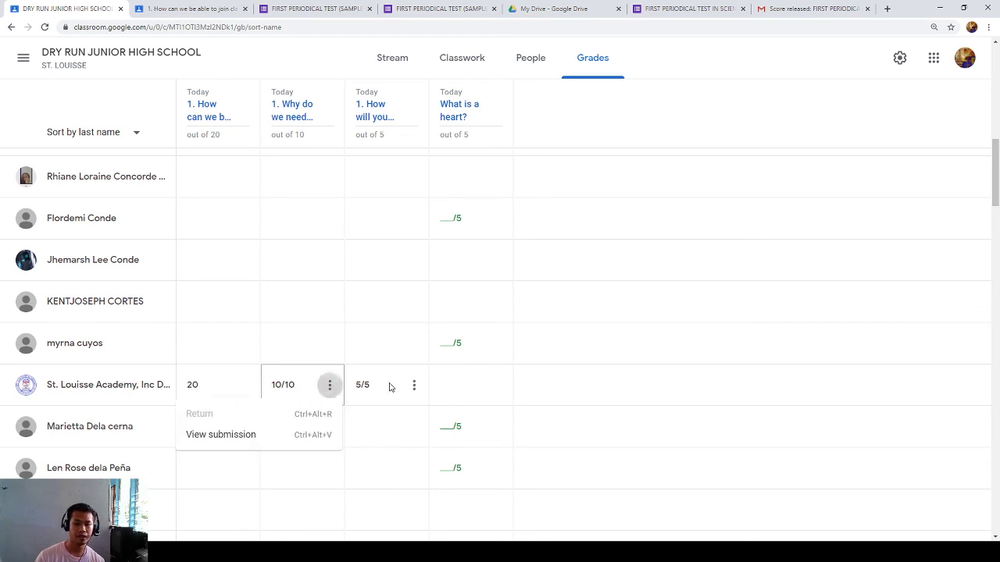
pyautogui.click(563, 388)
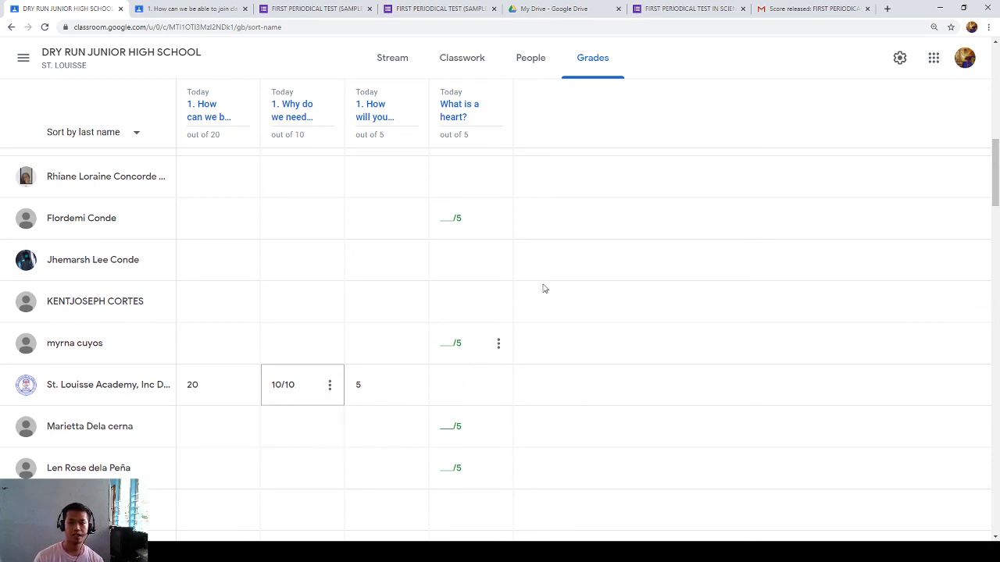
pyautogui.click(392, 58)
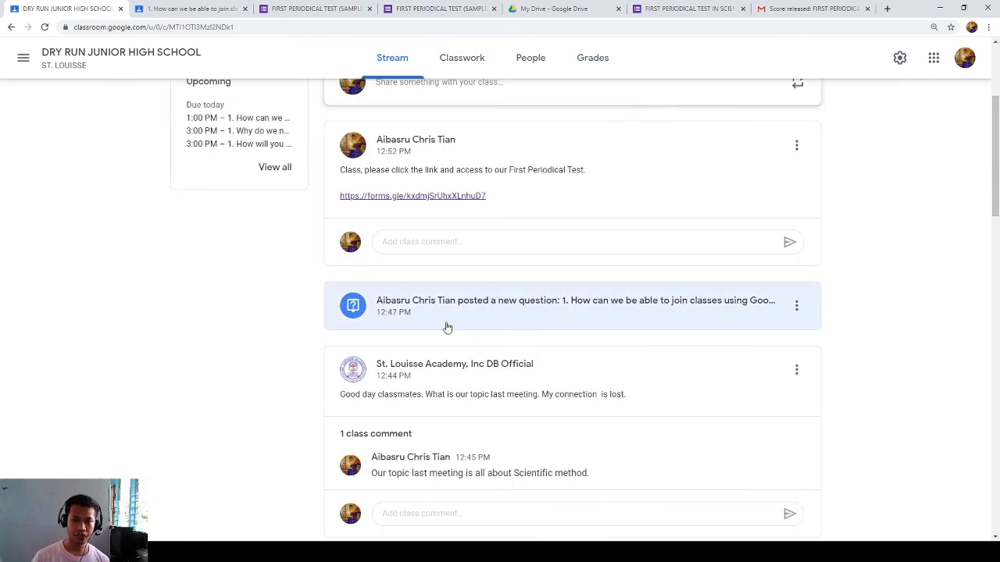
# - From Upcoming's View all, open the 'Why do we need to learn scientific method?' question
pyautogui.scroll(2, 312, 297)
pyautogui.click(271, 272)
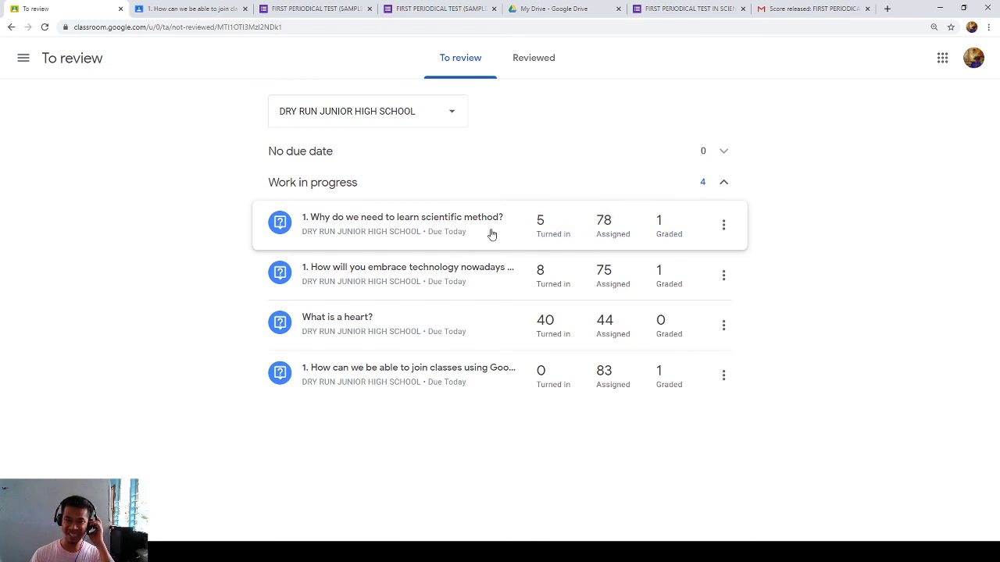
pyautogui.click(453, 232)
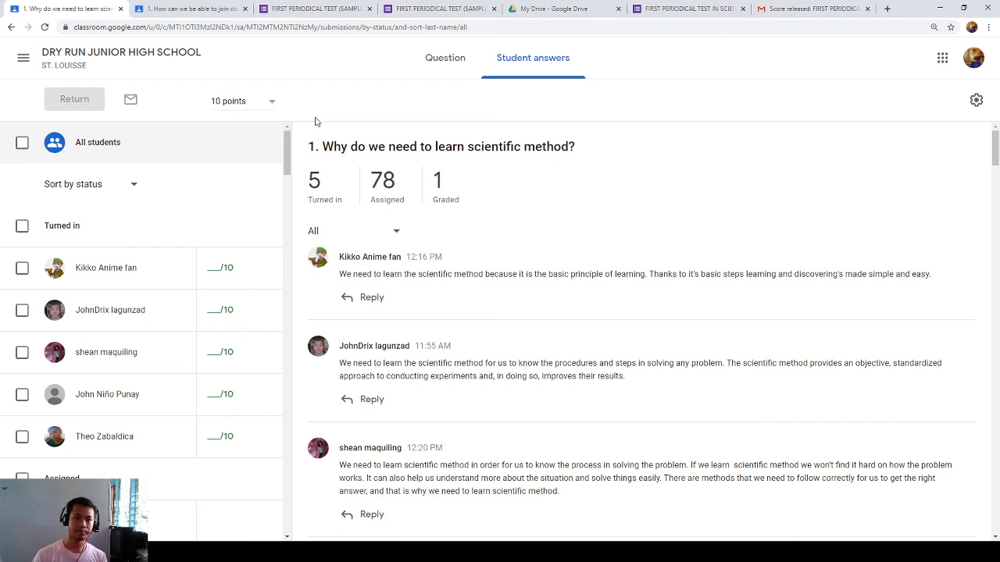
pyautogui.click(442, 59)
# - Step through the Classroom, Forms and Drive tabs to the Gmail Score released email
pyautogui.click(186, 8)
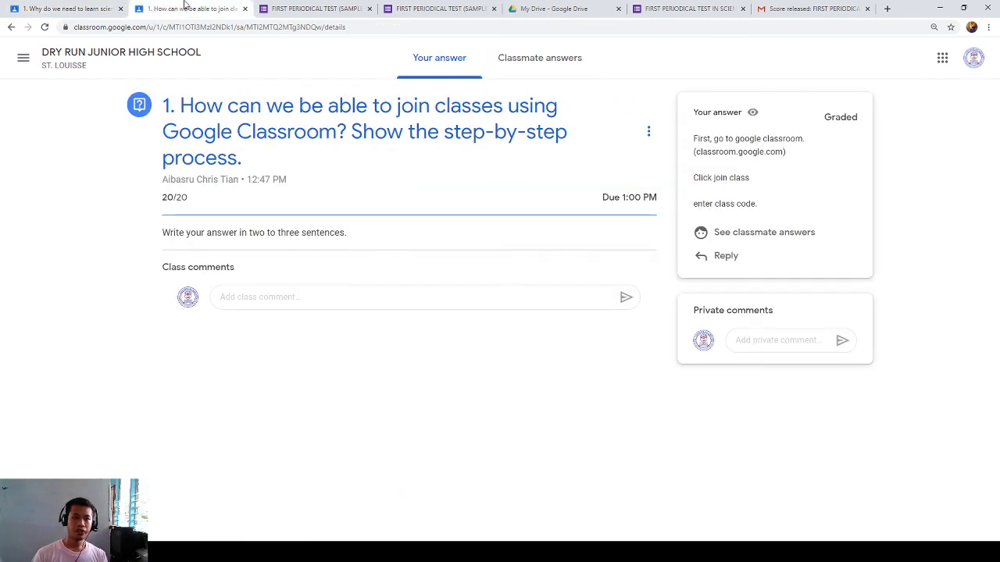
pyautogui.click(444, 8)
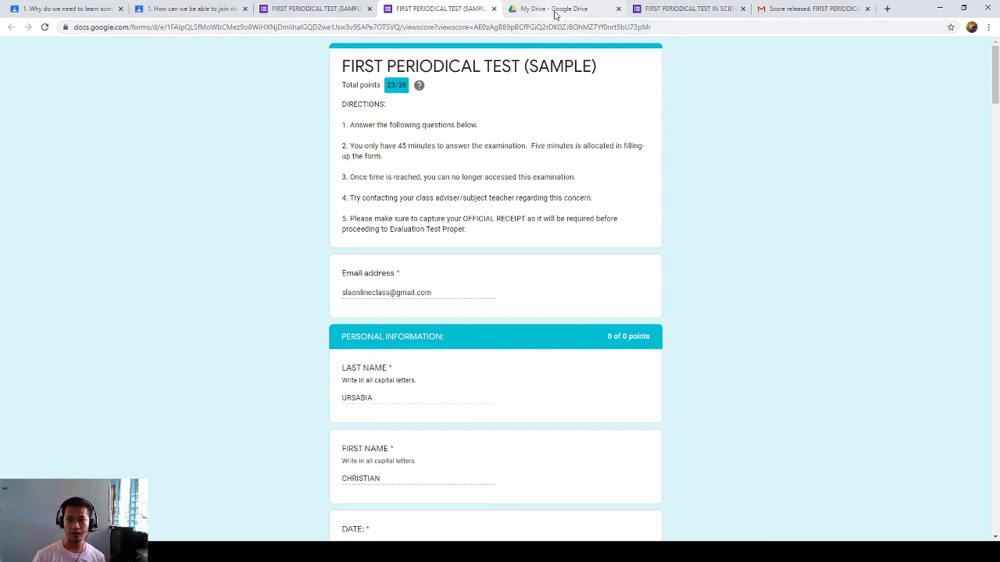
pyautogui.click(555, 11)
pyautogui.click(678, 11)
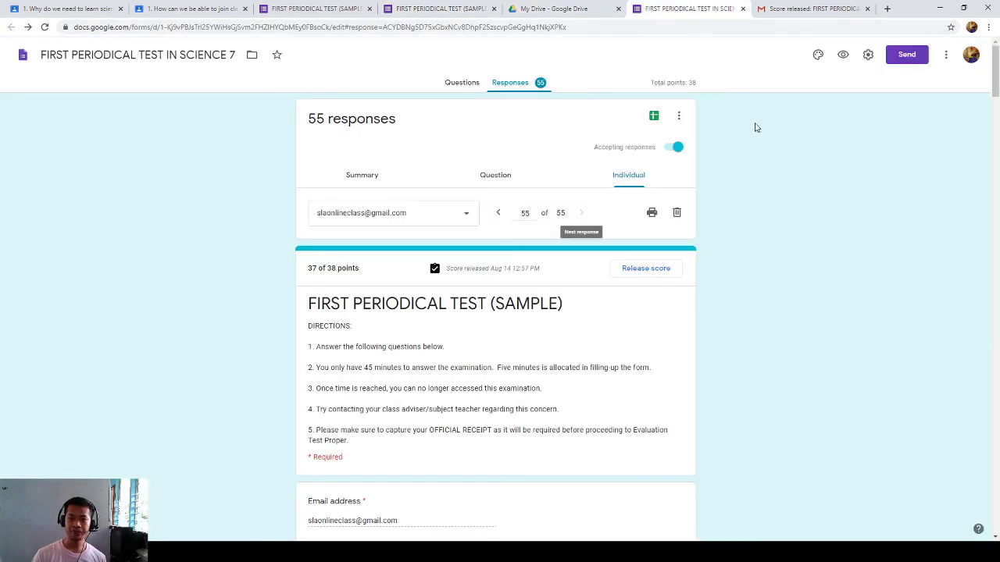
pyautogui.click(795, 11)
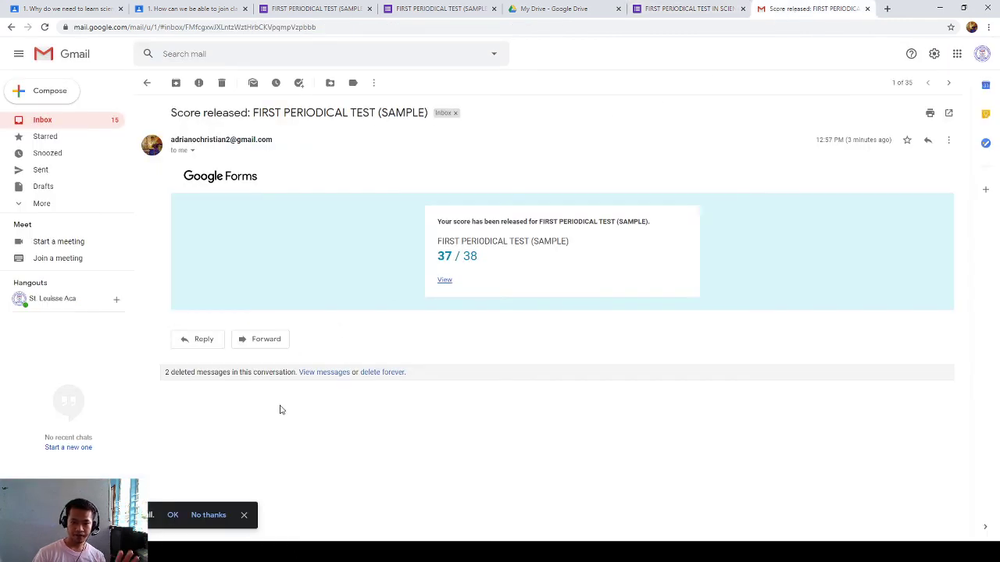